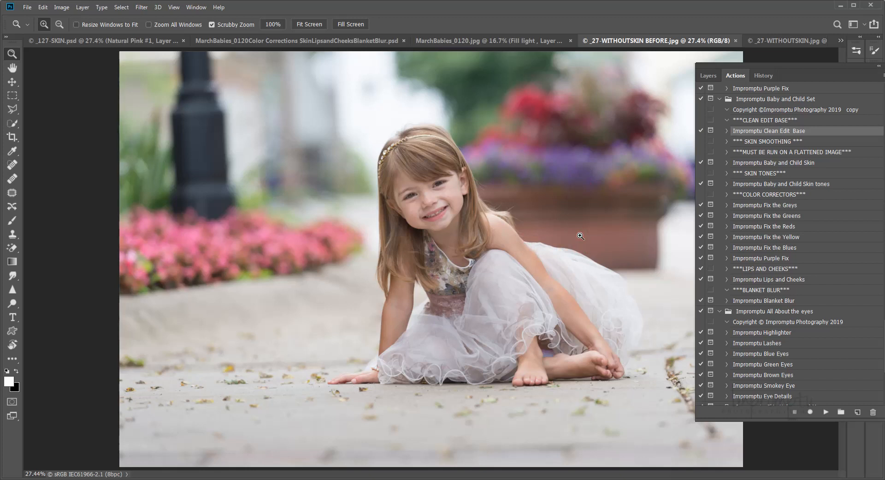
- Run the Impromptu Clean Edit Base action on the photo and expand the resulting Clean Edit layer group
left_click(711, 185)
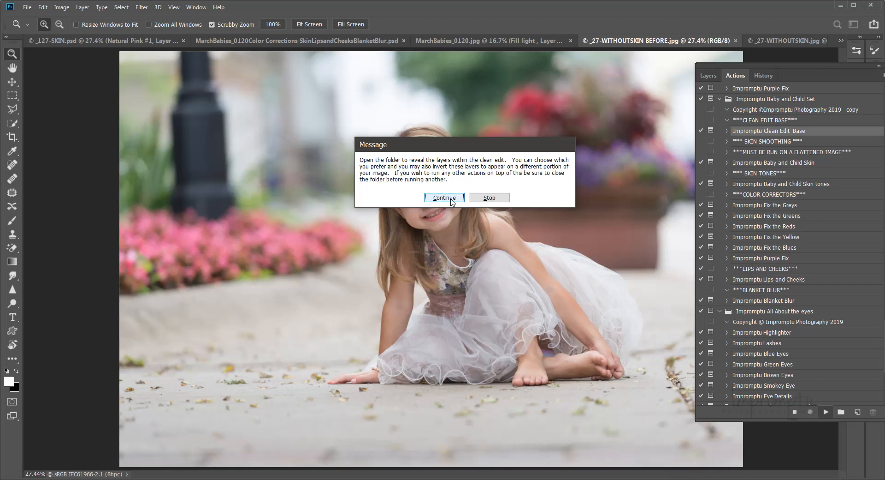
left_click(444, 198)
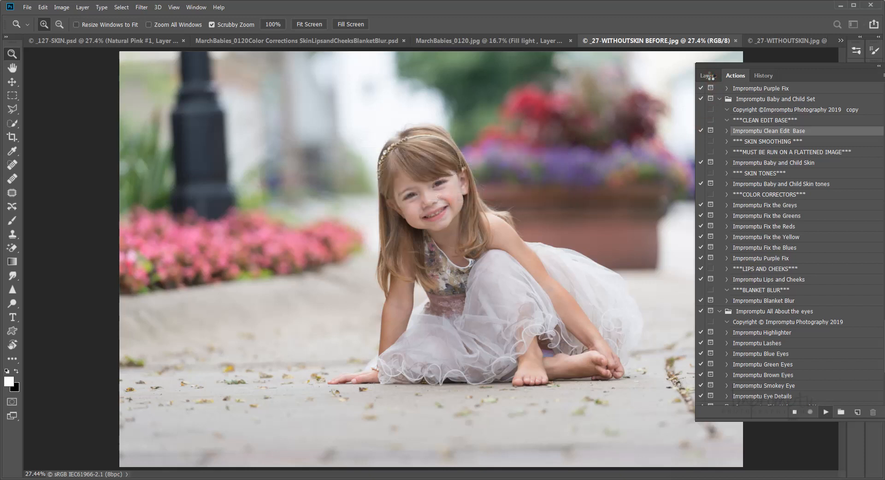
left_click(710, 76)
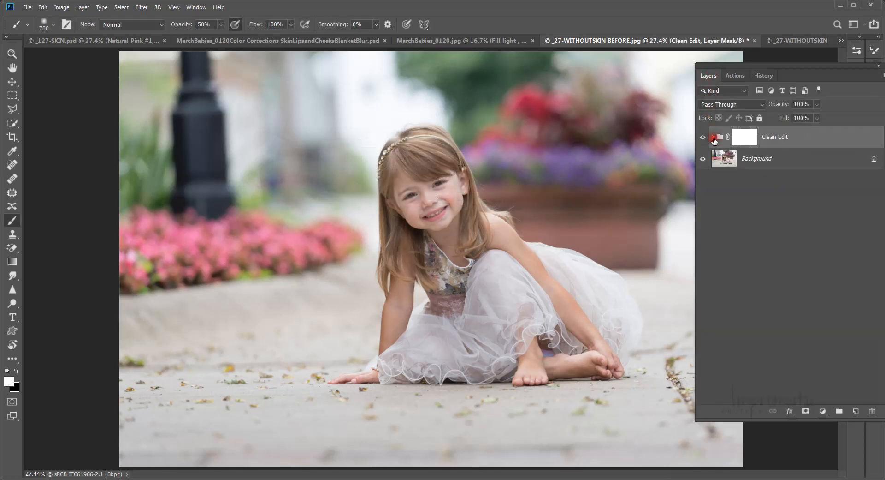
left_click(713, 136)
scroll(804, 301, "down", 1)
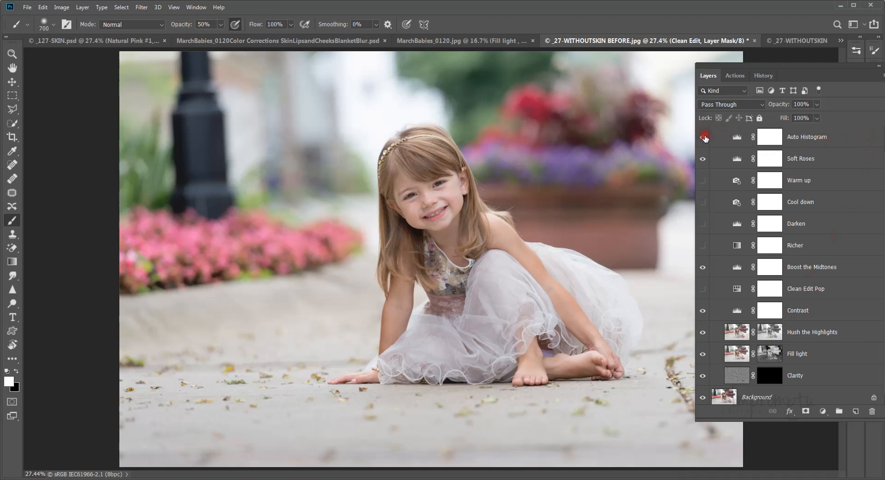
- Compare the photo with and without the Auto Histogram and Soft Roses layers, leaving both on
scroll(758, 154, "up", 1)
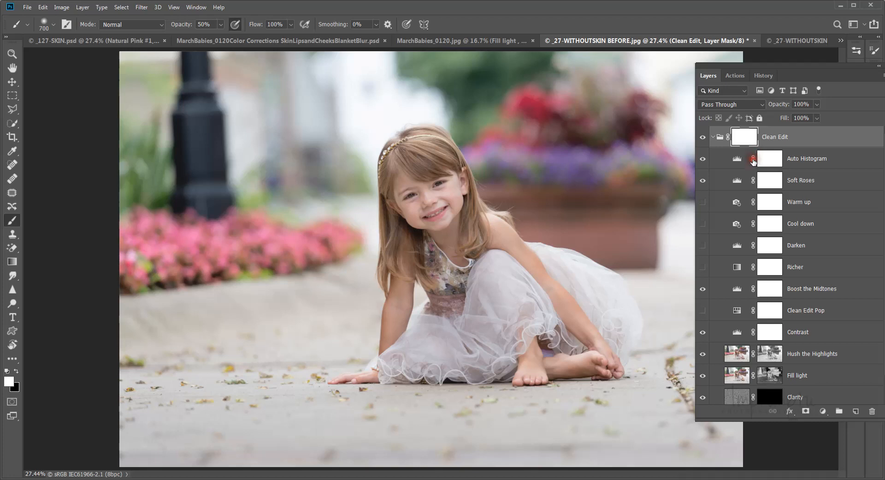
left_click(702, 159)
left_click(703, 159)
left_click(702, 160)
left_click(702, 160)
left_click(702, 160)
left_click(704, 182)
left_click(704, 183)
left_click(705, 182)
left_click(705, 181)
- Hide the Fill light layer and make the Darken layer visible with its mask selected
scroll(775, 237, "down", 1)
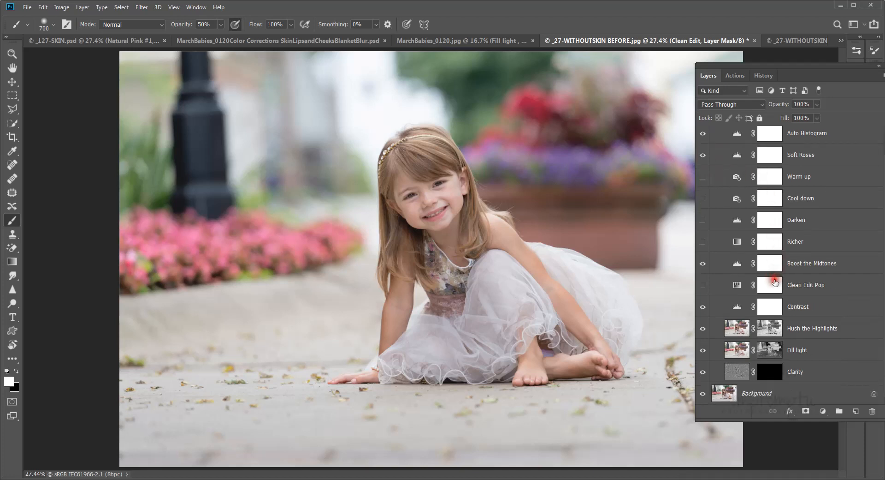
left_click(703, 350)
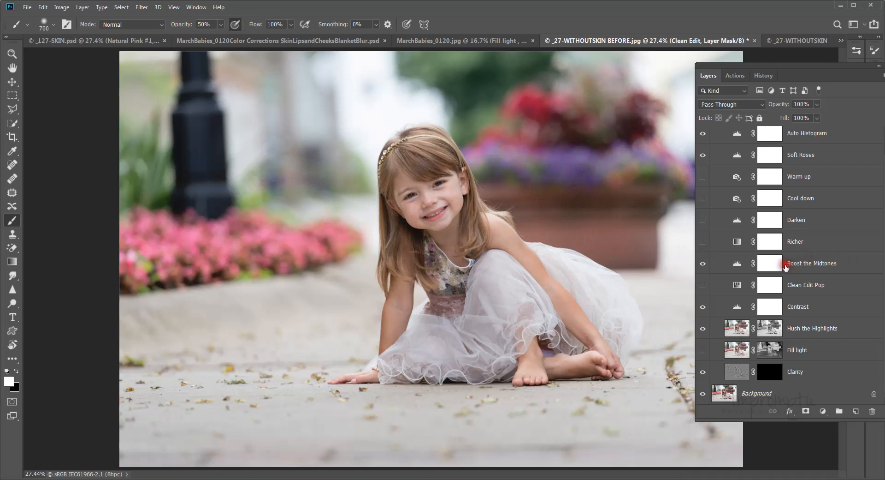
left_click(777, 224)
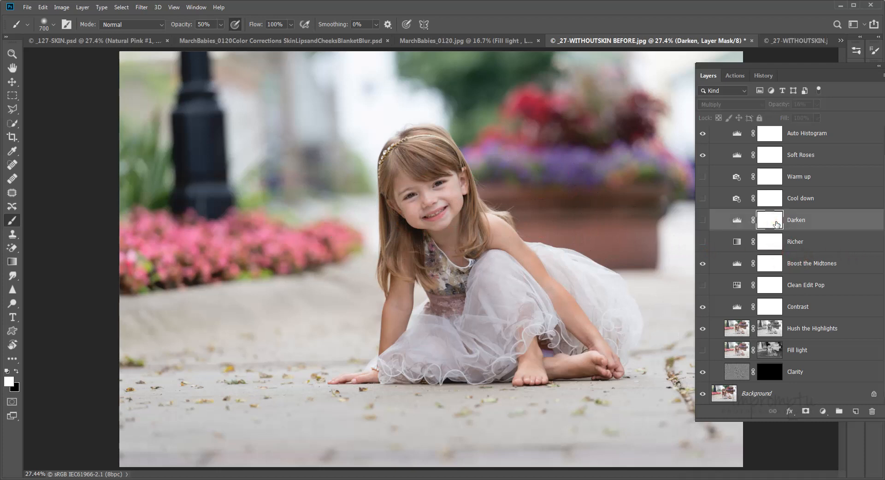
left_click(775, 221)
left_click(777, 223)
left_click(779, 215)
left_click(777, 217)
left_click(775, 220)
left_click(703, 220)
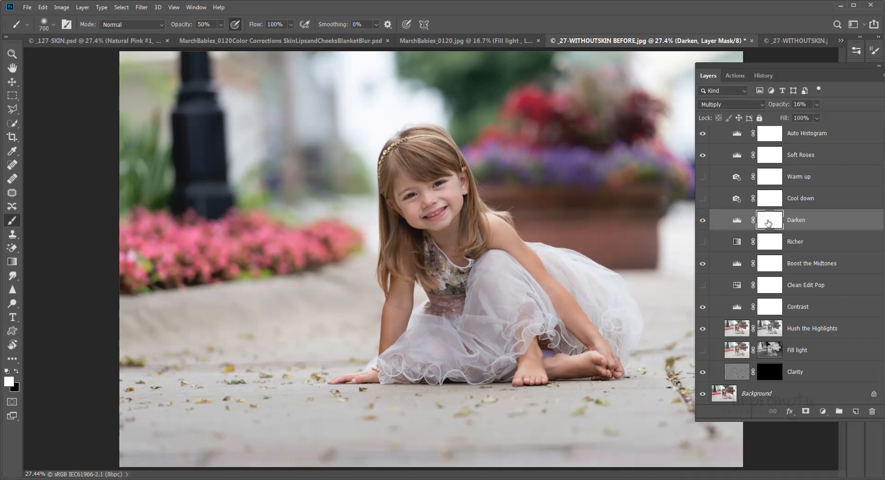
- Invert the Darken layer's mask to black
left_click(768, 223)
left_click(715, 221)
left_click(754, 219)
left_click(767, 218)
left_click(768, 218)
key("ctrl+i")
key("ctrl+i")
key("ctrl+i")
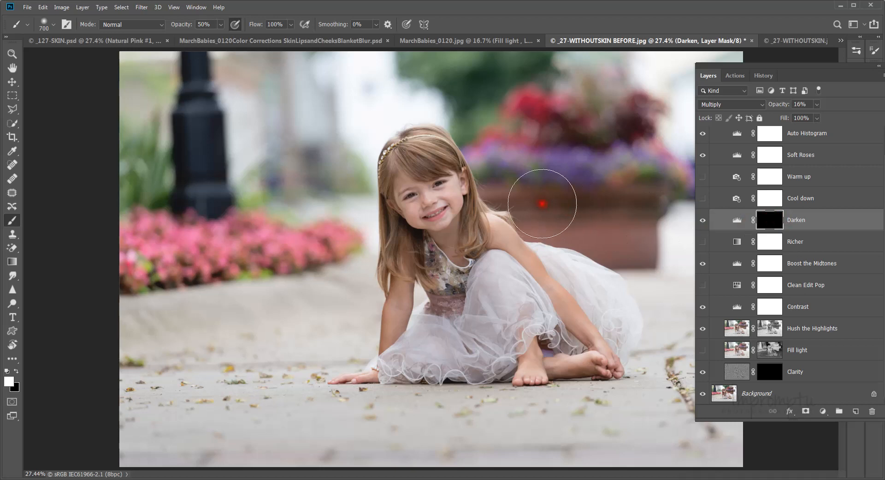
- Paint white on the Darken mask over the brown planter with a size 200 brush at 100% opacity
key("bracketleft")
key("bracketleft")
key("bracketleft")
key("bracketleft")
key("bracketleft")
key("bracketleft")
mouse_move(494, 190)
left_mouse_down()
mouse_move(510, 197)
mouse_move(654, 194)
mouse_move(646, 251)
mouse_move(533, 231)
mouse_move(635, 230)
mouse_move(629, 210)
mouse_move(488, 191)
mouse_move(646, 196)
mouse_move(642, 257)
mouse_move(531, 230)
mouse_move(502, 198)
mouse_move(555, 207)
mouse_move(547, 210)
left_mouse_up()
key("1")
key("0")
mouse_move(491, 190)
left_mouse_down()
mouse_move(664, 197)
mouse_move(652, 243)
mouse_move(626, 251)
mouse_move(545, 233)
mouse_move(527, 217)
mouse_move(642, 228)
mouse_move(638, 239)
left_mouse_up()
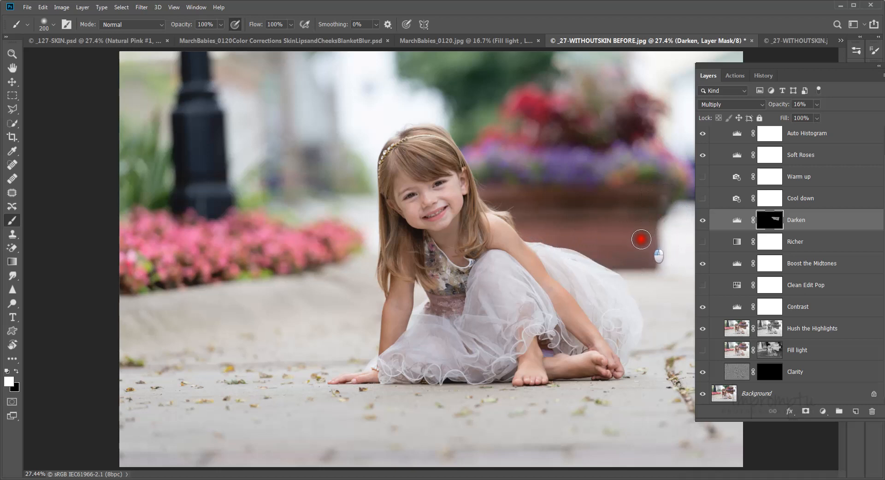
- Show the Richer layer and restrict its effect to the brown planter by inverting its mask and painting there in white
left_click(773, 247)
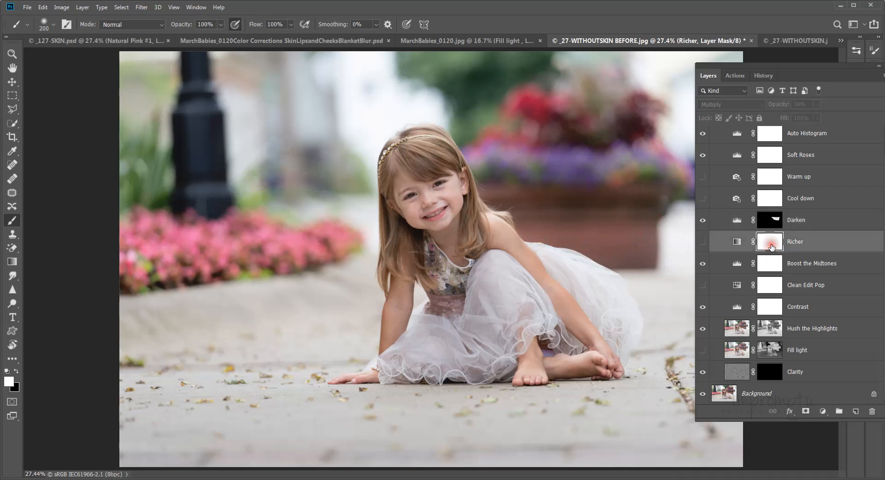
left_click(702, 241)
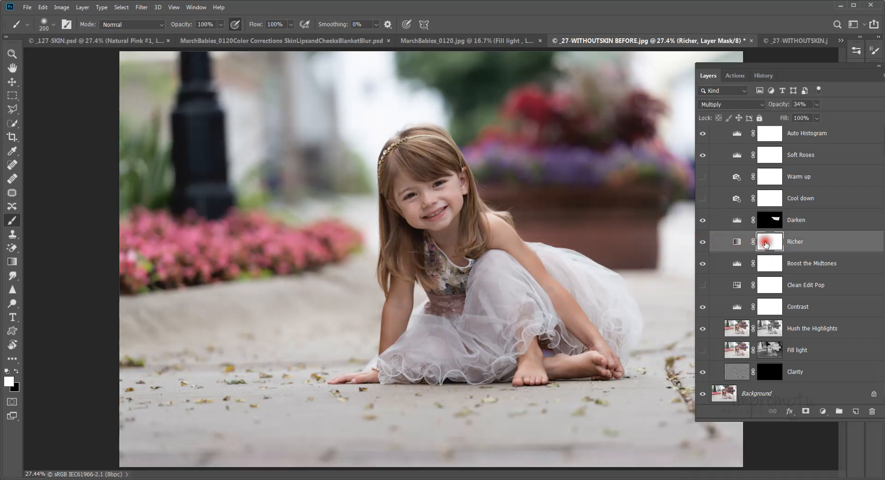
key("ctrl+i")
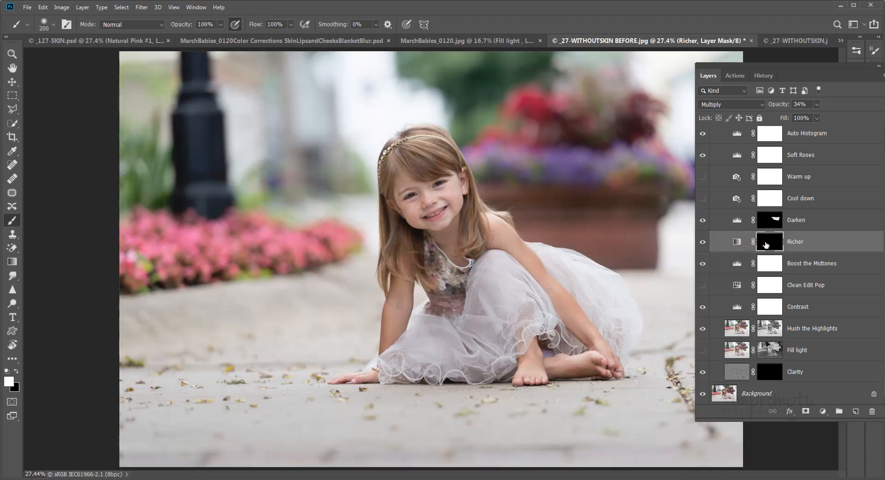
mouse_move(493, 191)
left_mouse_down()
mouse_move(655, 196)
mouse_move(647, 251)
mouse_move(631, 257)
mouse_move(534, 231)
mouse_move(508, 202)
mouse_move(634, 212)
mouse_move(555, 212)
mouse_move(643, 229)
mouse_move(569, 231)
mouse_move(643, 238)
mouse_move(575, 239)
mouse_move(537, 215)
mouse_move(597, 219)
left_mouse_up()
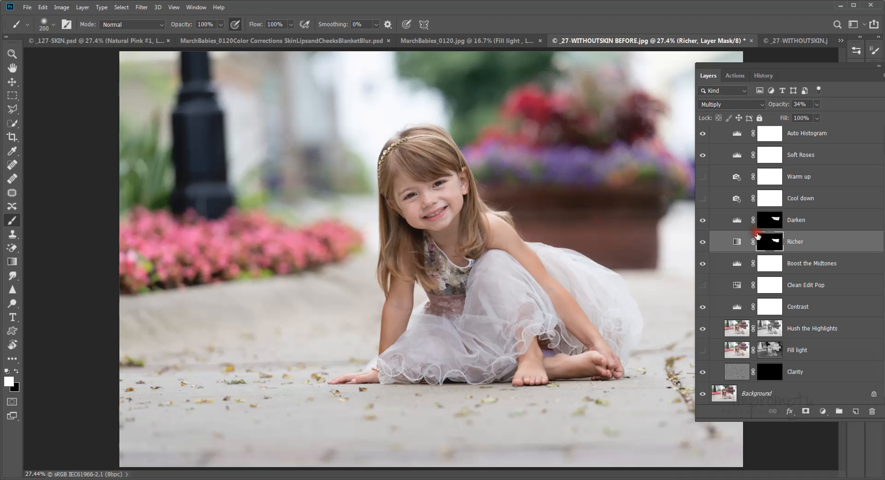
- Compare the photo with and without the Boost the Midtones layer, leaving it on
left_click(765, 266)
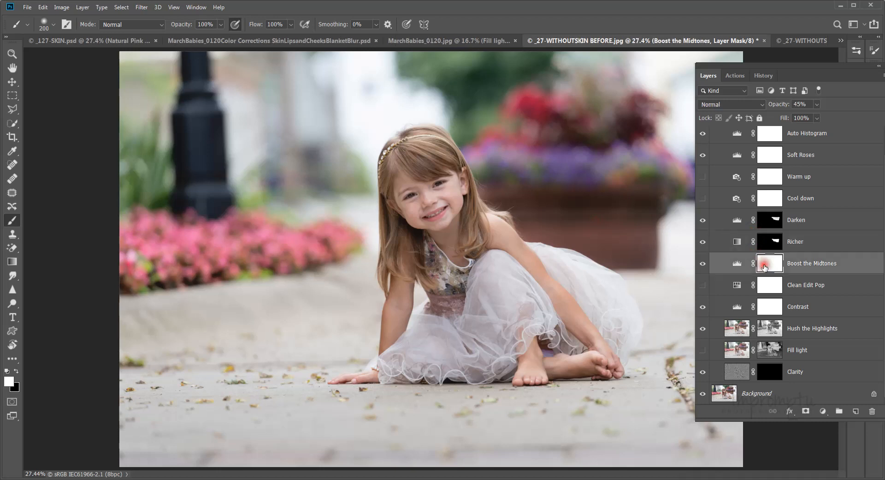
left_click(703, 263)
left_click(702, 264)
left_click(702, 263)
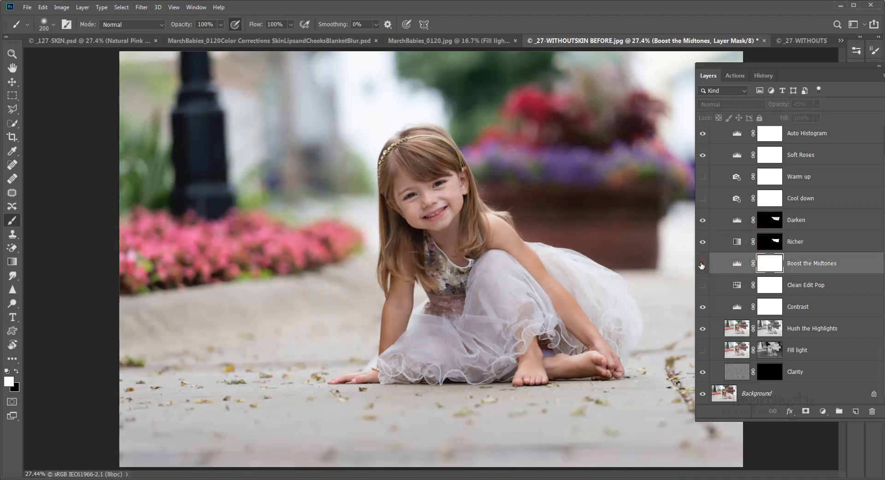
left_click(702, 264)
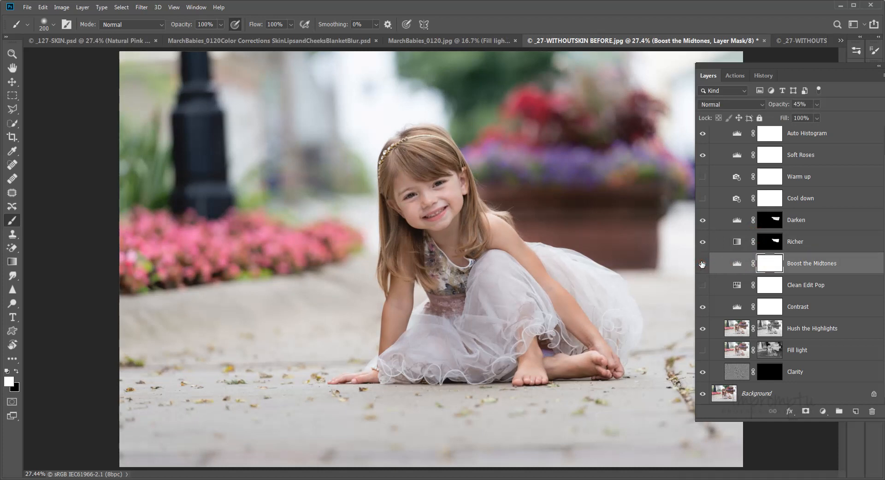
- Show the Clean Edit Pop layer and invert its mask to black
left_click(754, 286)
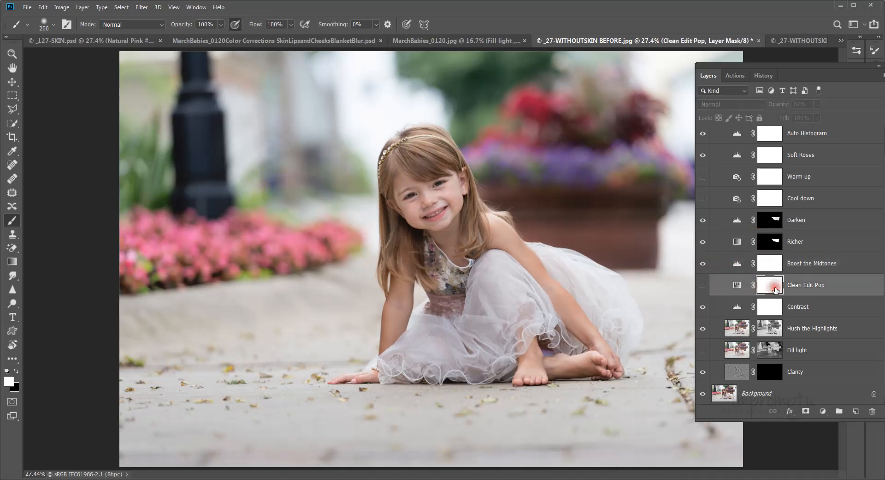
left_click(767, 285)
left_click(777, 286)
left_click(702, 285)
left_click(703, 285)
left_click(703, 285)
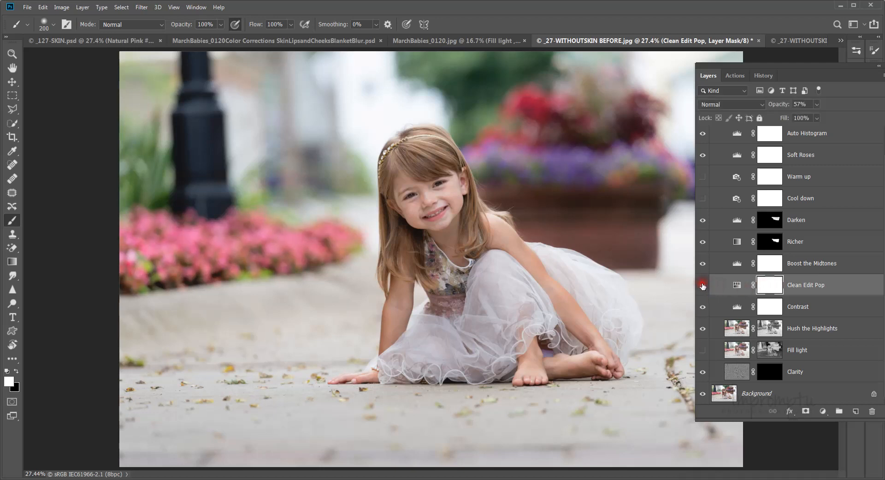
left_click(703, 285)
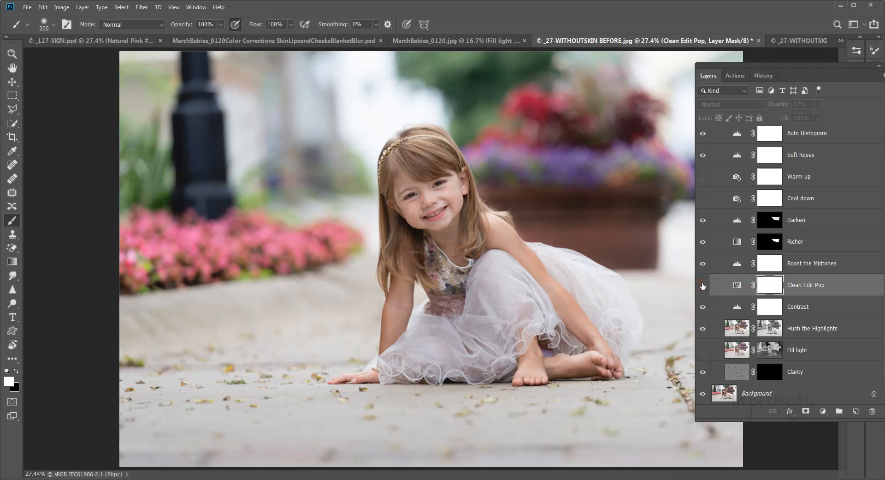
left_click(703, 285)
left_click(777, 284)
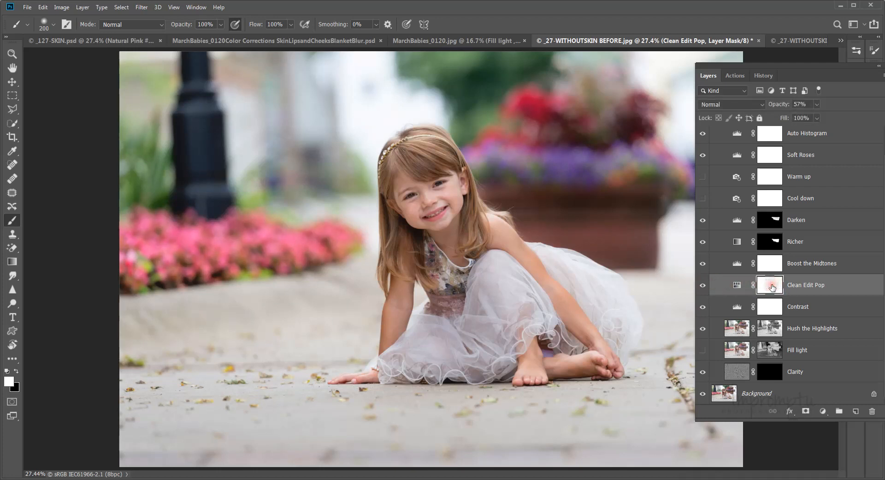
key("ctrl+i")
- Paint white on the Clean Edit Pop mask over the planter's flowers and the pink flower bed, enlarging the brush to 300
left_click(514, 146)
key("bracketright")
mouse_move(495, 158)
left_mouse_down()
mouse_move(575, 163)
mouse_move(538, 113)
mouse_move(609, 133)
mouse_move(634, 117)
mouse_move(637, 146)
mouse_move(650, 152)
mouse_move(618, 164)
mouse_move(538, 162)
left_mouse_up()
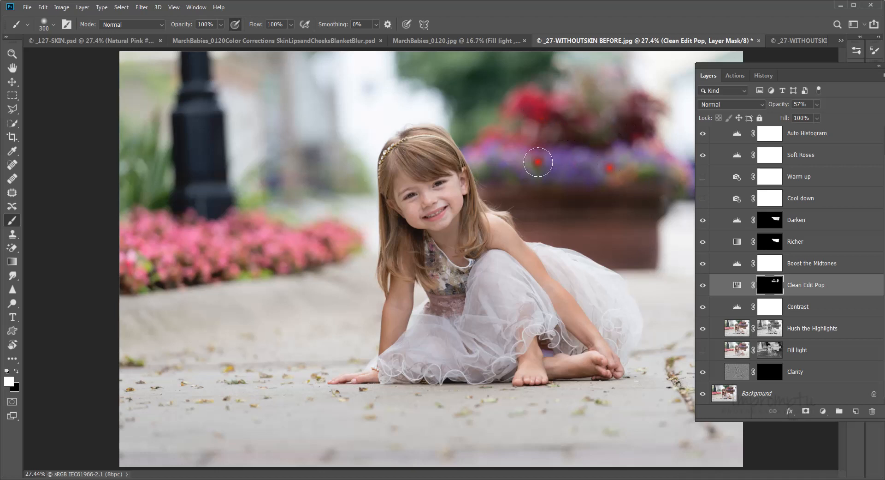
left_click_drag(209, 231, 169, 245)
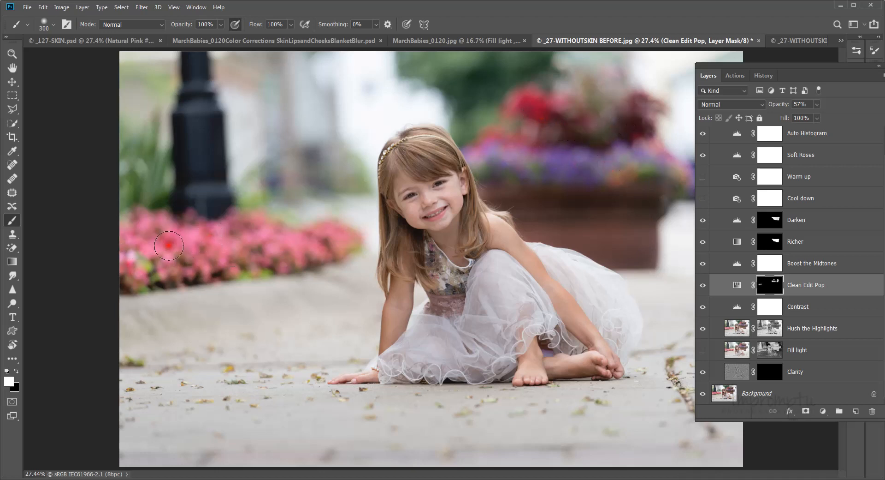
- Paint white on the Clean Edit Pop mask over the dress's floral bodice with a size 175 brush
key("bracketleft")
key("bracketleft")
key("bracketleft")
mouse_move(430, 247)
left_mouse_down()
mouse_move(465, 272)
mouse_move(454, 306)
mouse_move(439, 300)
mouse_move(422, 250)
mouse_move(460, 274)
mouse_move(457, 302)
mouse_move(441, 302)
mouse_move(423, 265)
mouse_move(426, 246)
mouse_move(462, 275)
left_mouse_up()
- Check the Contrast layer's effect on the photo and invert its mask to black
left_click(767, 309)
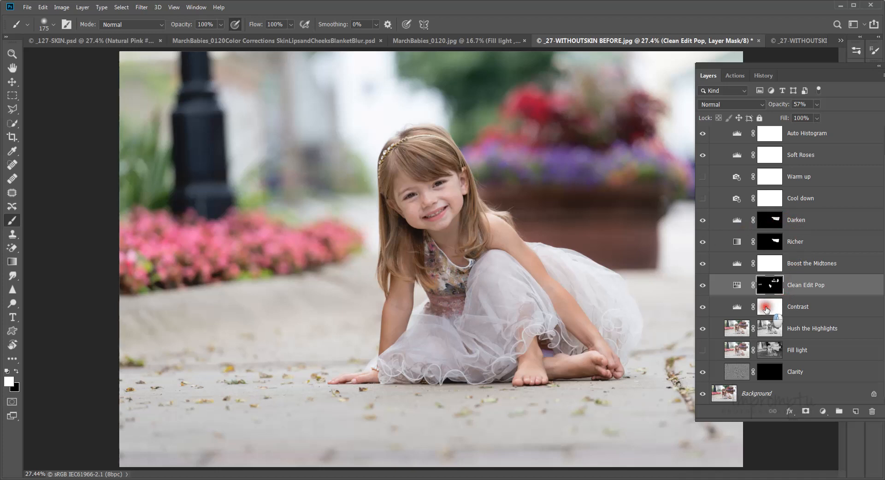
left_click(703, 306)
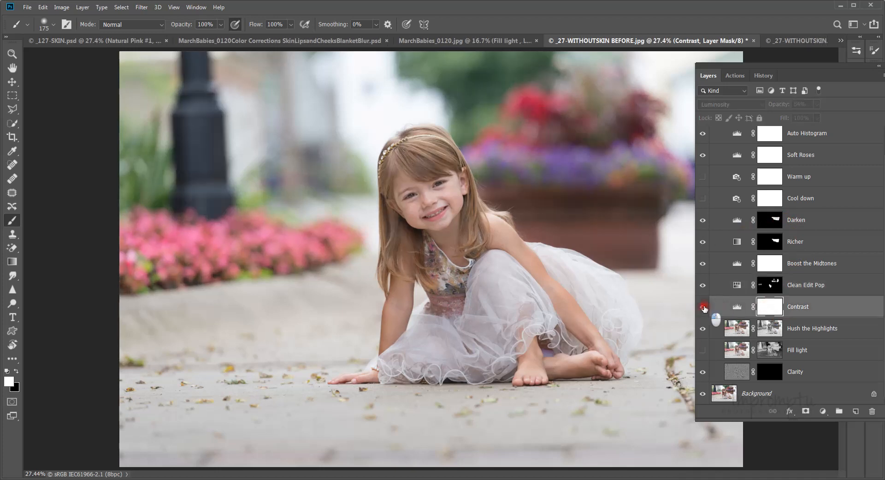
left_click(703, 307)
left_click(768, 310)
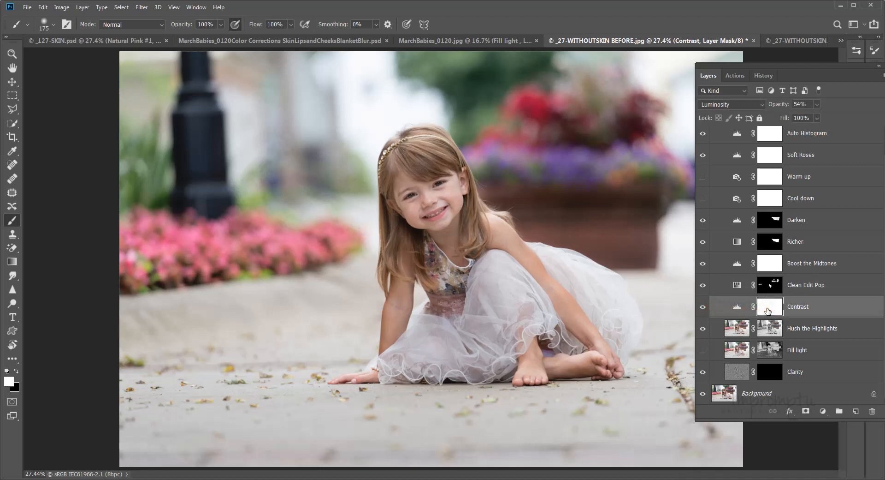
key("ctrl+i")
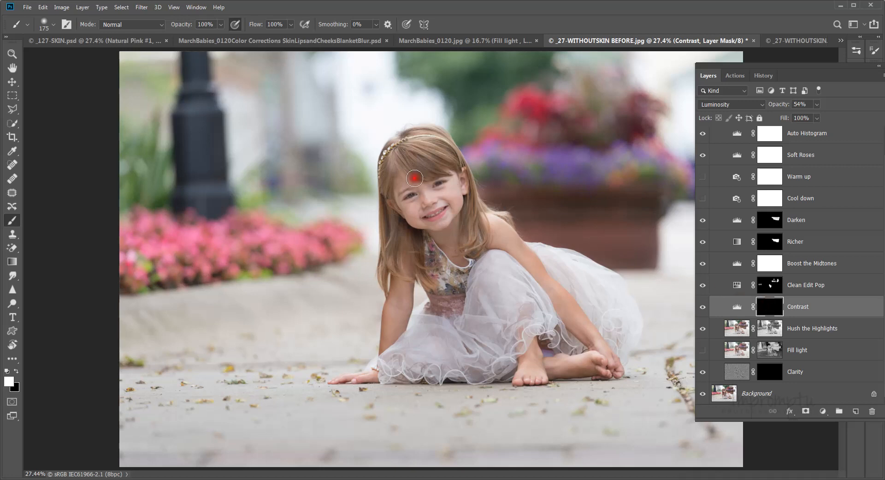
- Paint white on the Contrast mask over the child's fringe and the hair beside the face, reducing the brush to size 20
key("z")
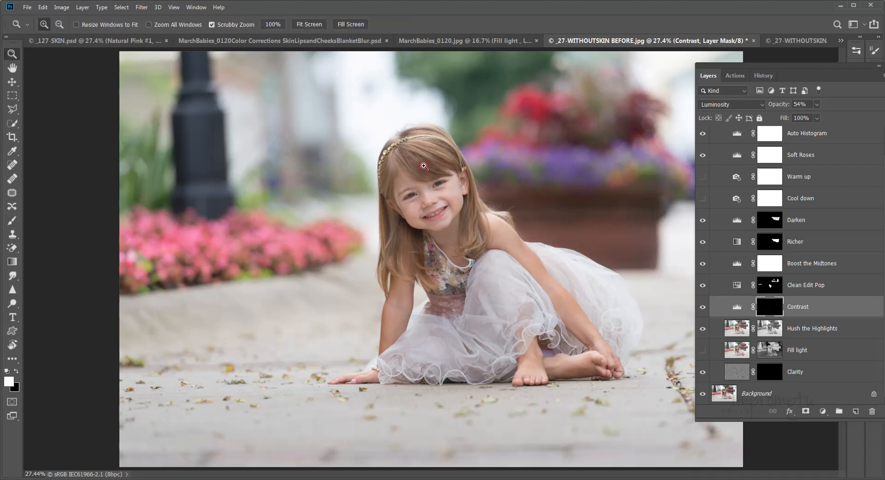
left_click(424, 166)
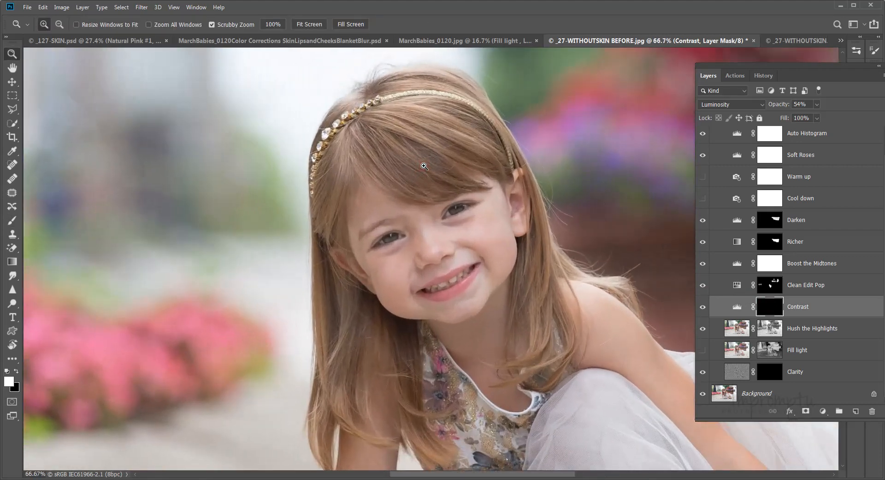
left_click_drag(426, 158, 431, 194)
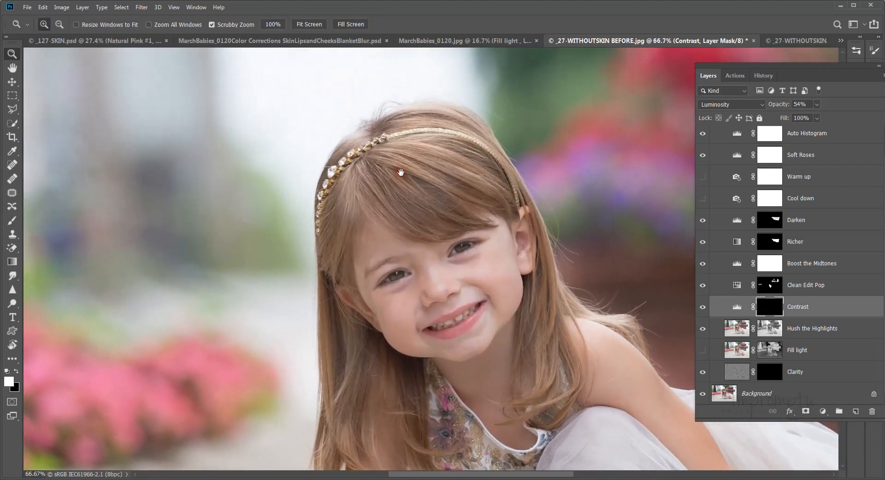
key("b")
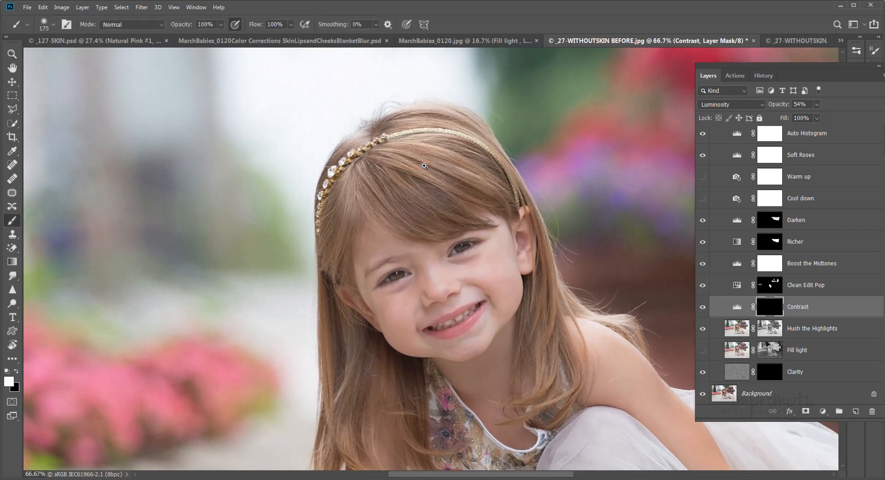
left_click_drag(445, 159, 441, 144)
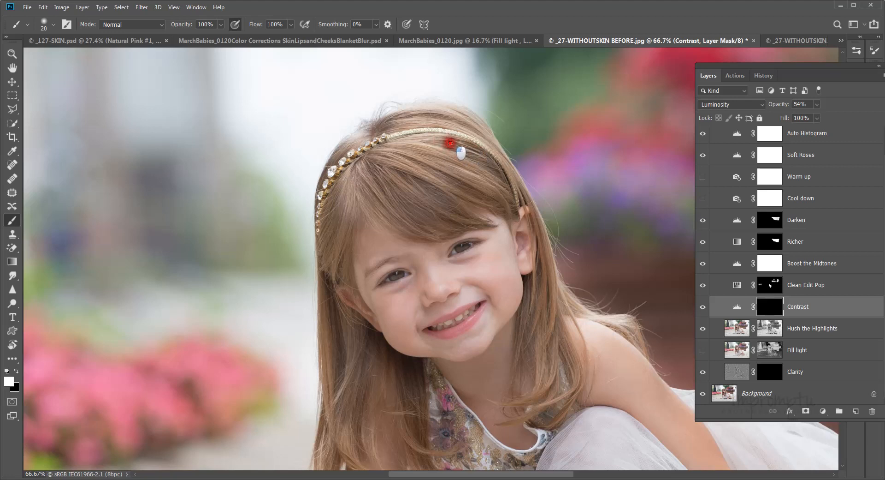
mouse_move(450, 142)
left_mouse_down()
mouse_move(502, 183)
mouse_move(483, 193)
mouse_move(394, 151)
mouse_move(374, 153)
mouse_move(398, 163)
mouse_move(427, 196)
left_mouse_up()
mouse_move(367, 171)
left_mouse_down()
mouse_move(411, 231)
mouse_move(372, 194)
mouse_move(359, 163)
mouse_move(338, 158)
mouse_move(329, 178)
mouse_move(328, 169)
mouse_move(337, 245)
mouse_move(326, 374)
left_mouse_up()
- Paint white on the Contrast mask over the lower lengths of hair on both sides of the neck, using small brushes such as 45 and 30
scroll(346, 161, "down", 5)
key("bracketleft")
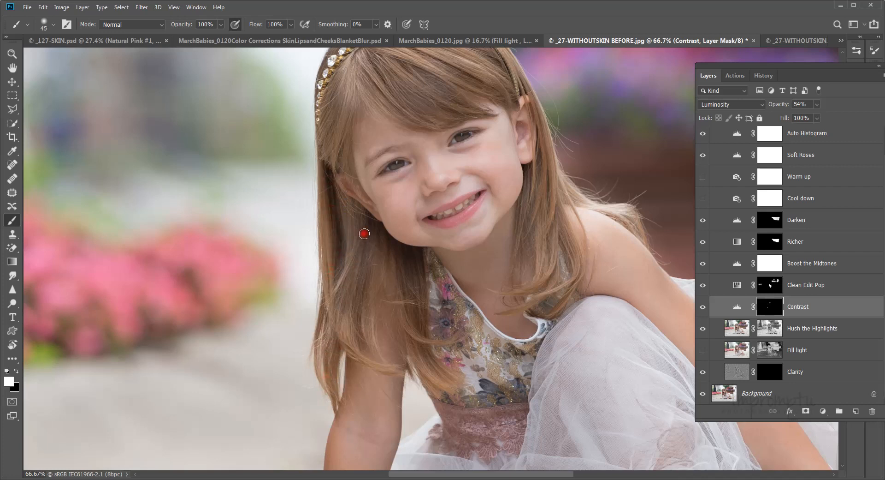
mouse_move(364, 233)
left_mouse_down()
mouse_move(342, 299)
mouse_move(340, 331)
mouse_move(351, 350)
mouse_move(431, 345)
mouse_move(411, 305)
mouse_move(419, 248)
left_mouse_up()
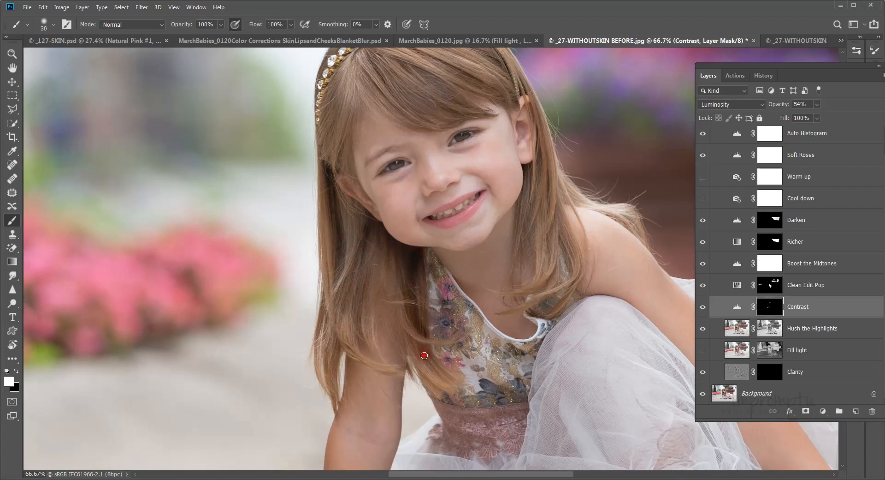
mouse_move(424, 355)
left_mouse_down()
mouse_move(457, 383)
mouse_move(422, 356)
mouse_move(419, 341)
mouse_move(539, 161)
mouse_move(527, 222)
mouse_move(548, 175)
mouse_move(546, 207)
mouse_move(527, 247)
mouse_move(545, 234)
mouse_move(538, 276)
left_mouse_up()
key("bracketleft")
key("bracketleft")
mouse_move(551, 244)
left_mouse_down()
mouse_move(549, 283)
mouse_move(562, 231)
mouse_move(575, 265)
mouse_move(575, 248)
mouse_move(552, 206)
left_mouse_up()
key("bracketright")
mouse_move(531, 320)
left_mouse_down()
mouse_move(571, 292)
mouse_move(553, 318)
mouse_move(504, 315)
mouse_move(561, 270)
mouse_move(544, 250)
mouse_move(516, 297)
left_mouse_up()
key("bracketright")
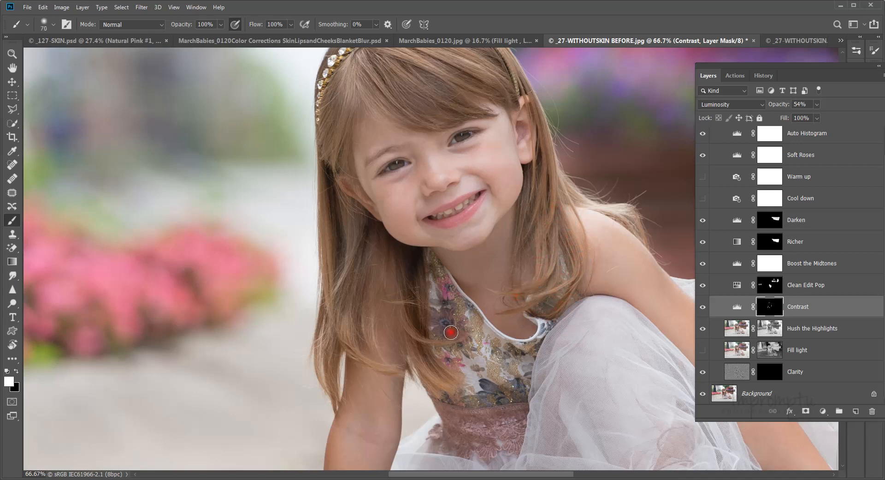
- Paint white on the Contrast mask over the dress's floral bodice, starting at brush size 70 and enlarging it to 200
mouse_move(451, 332)
left_mouse_down()
mouse_move(437, 284)
mouse_move(445, 319)
mouse_move(472, 349)
mouse_move(522, 363)
mouse_move(503, 436)
mouse_move(455, 429)
mouse_move(504, 426)
mouse_move(461, 400)
mouse_move(440, 304)
mouse_move(460, 351)
left_mouse_up()
key("bracketright")
key("bracketright")
key("bracketright")
key("bracketright")
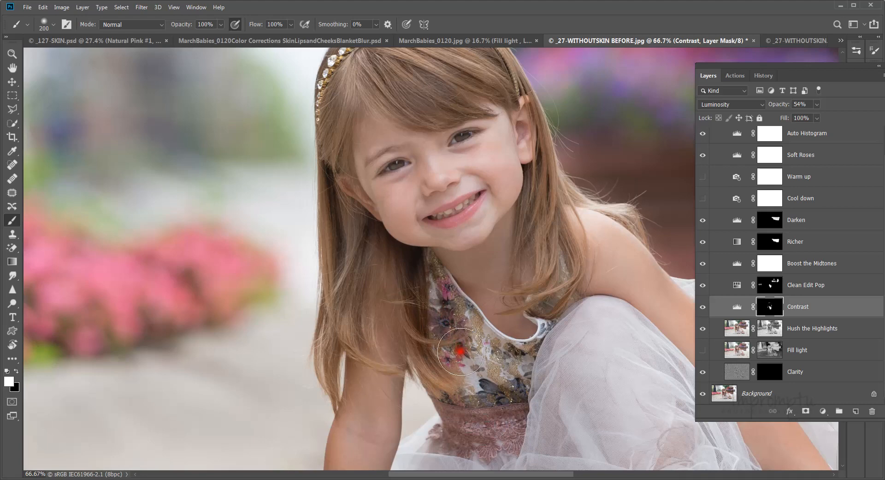
- Compare the portrait's hair and bodice with the Contrast layer hidden and shown
scroll(463, 352, "up", 3)
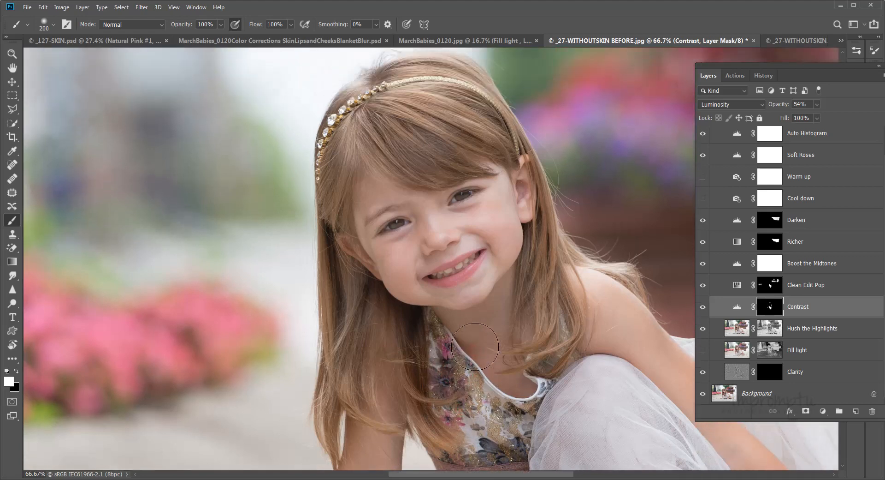
left_click(712, 325)
left_click(702, 306)
left_click(702, 307, "alt")
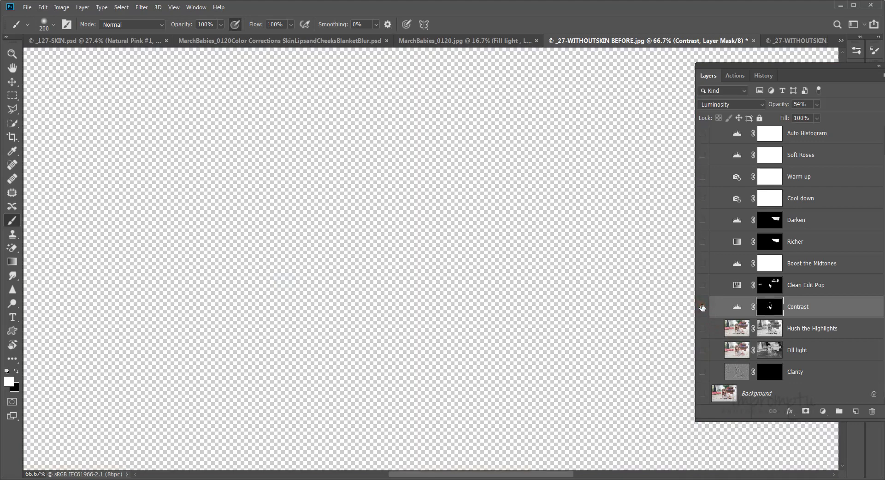
left_click(703, 307, "alt")
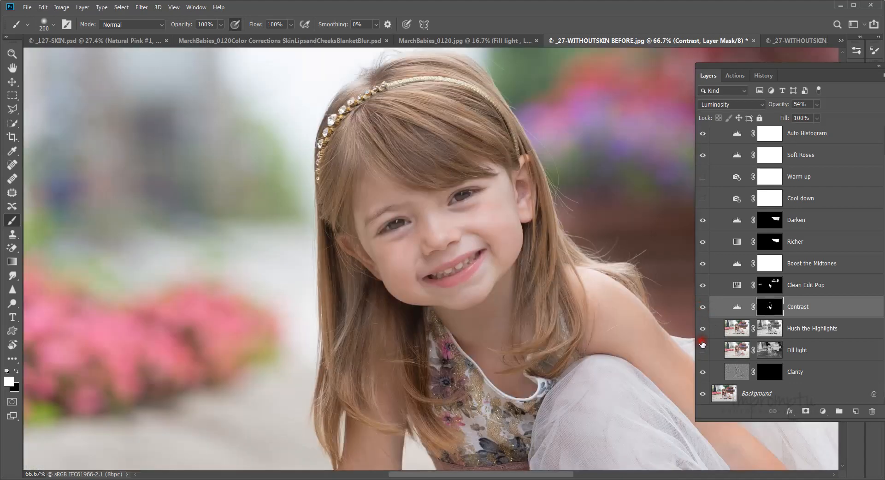
left_click(702, 306)
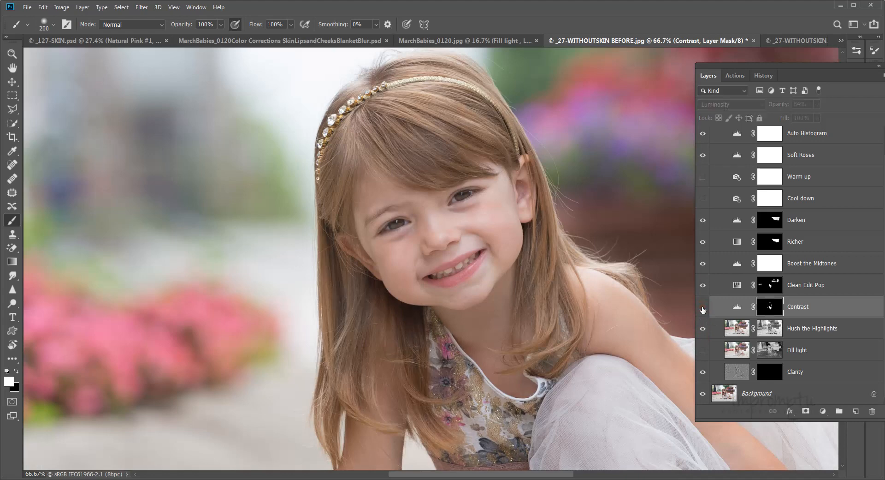
left_click(702, 307)
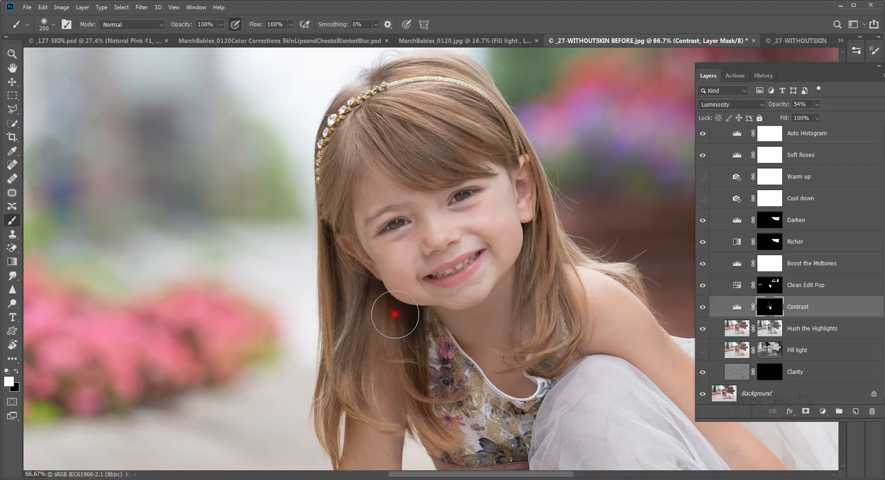
- Save the layered document in Photoshop format as "_27-WITHOUTSKIN .psd" in the Test folder
key("z")
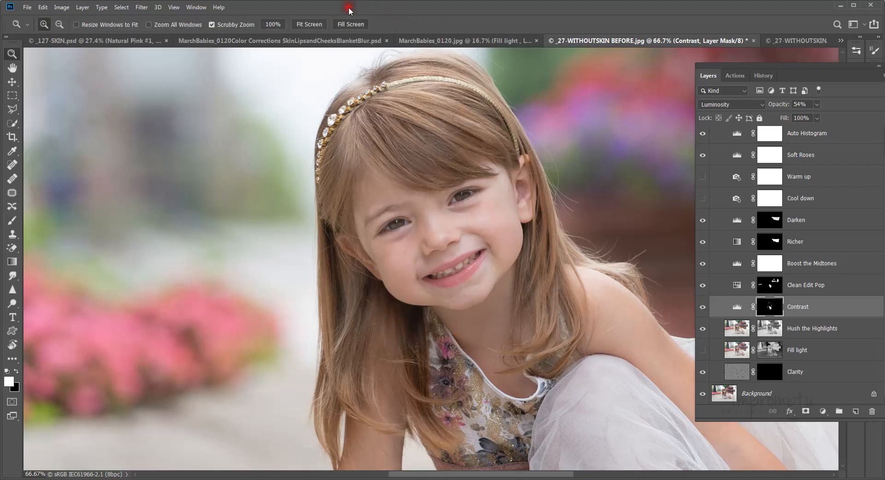
left_click(321, 27)
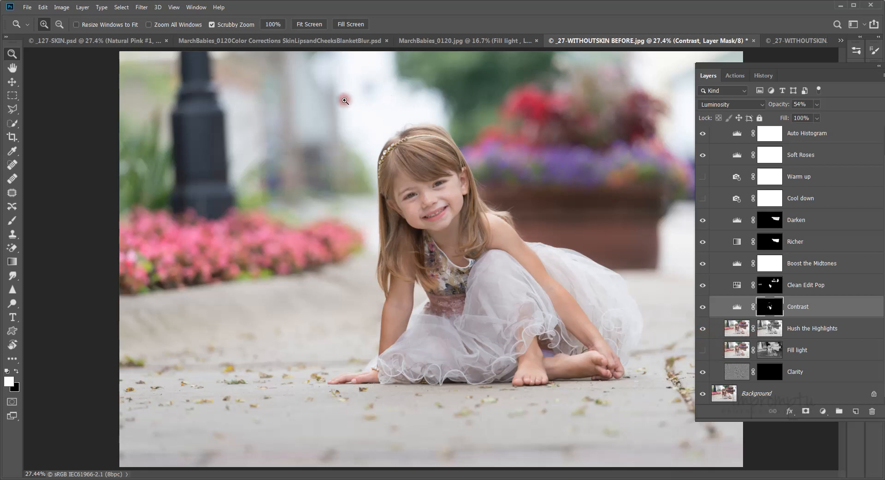
left_click(24, 7)
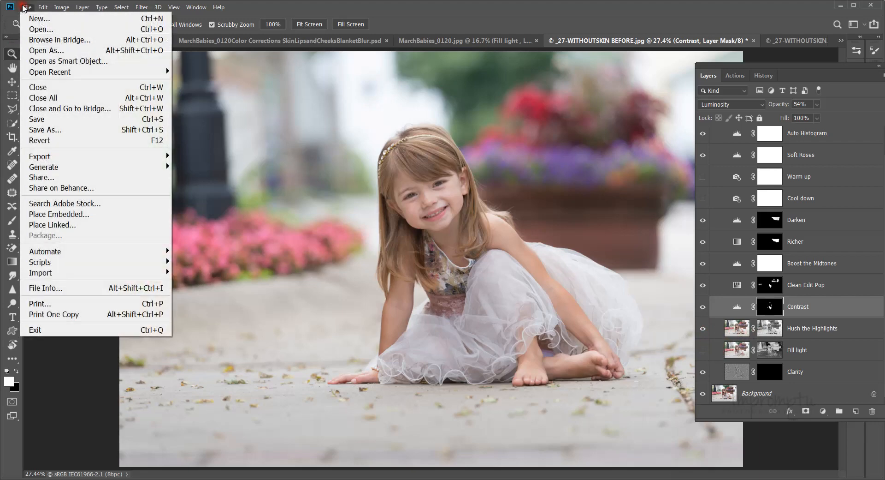
left_click(82, 131)
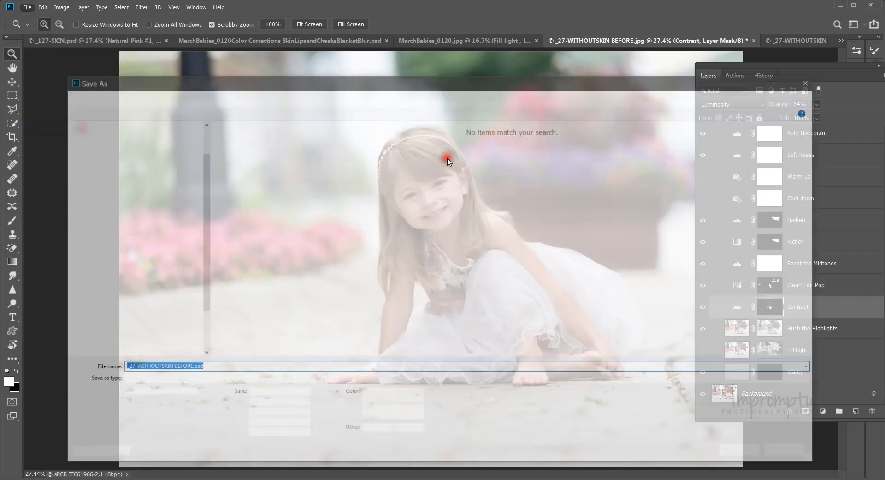
key("Left")
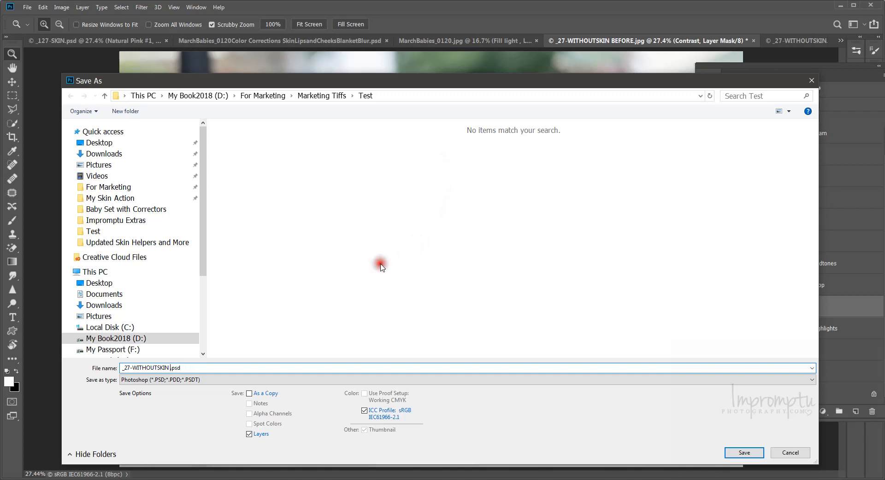
left_click(737, 456)
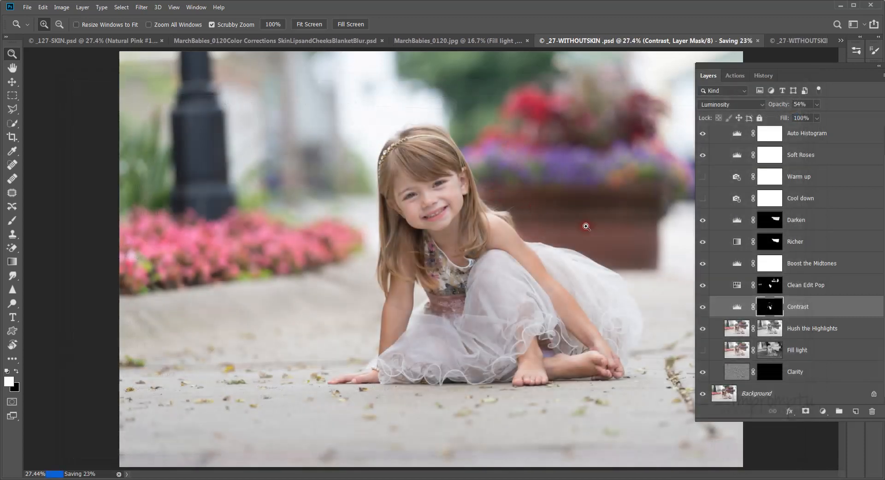
- Flatten the image into a single Background layer, discarding the hidden layers
left_click(761, 390)
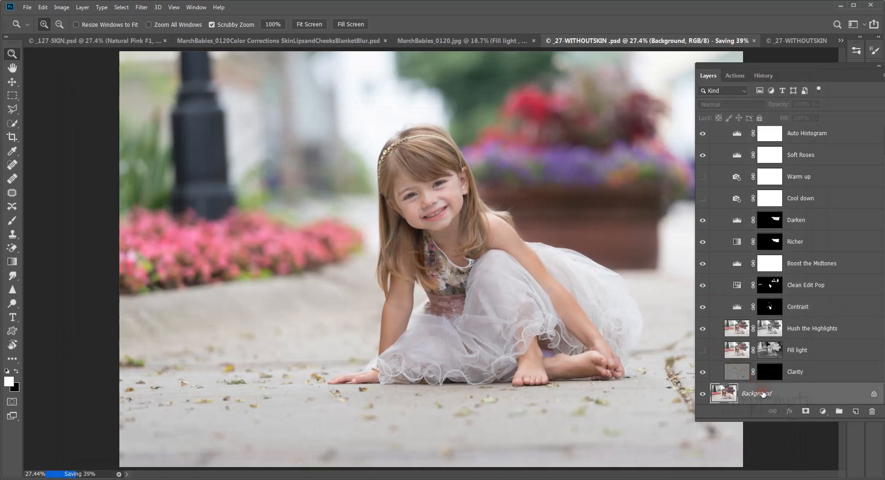
right_click(763, 393)
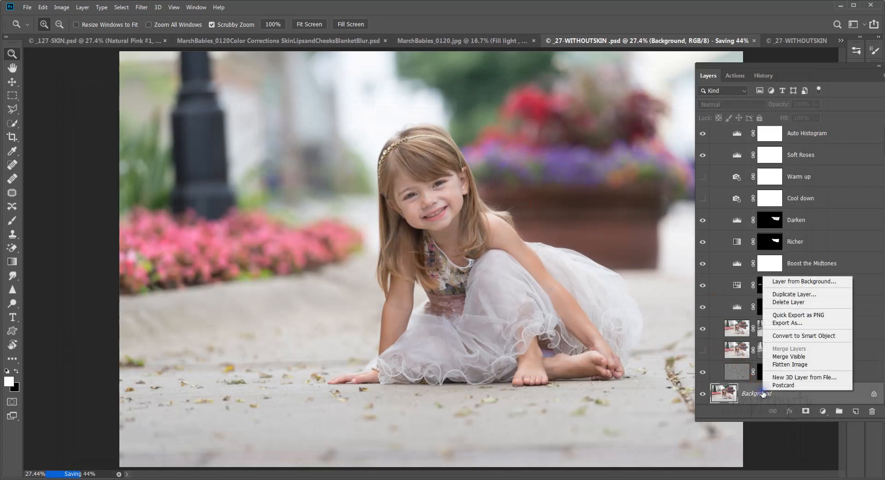
left_click(771, 364)
left_click(406, 181)
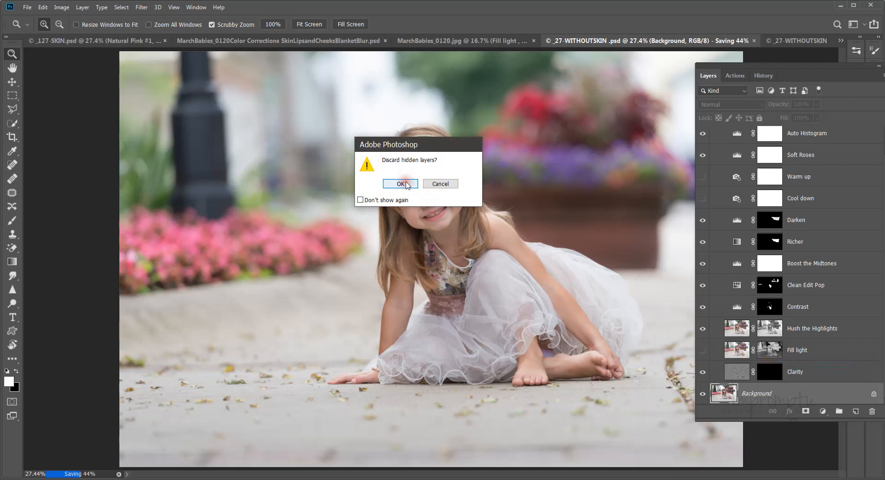
left_click(406, 184)
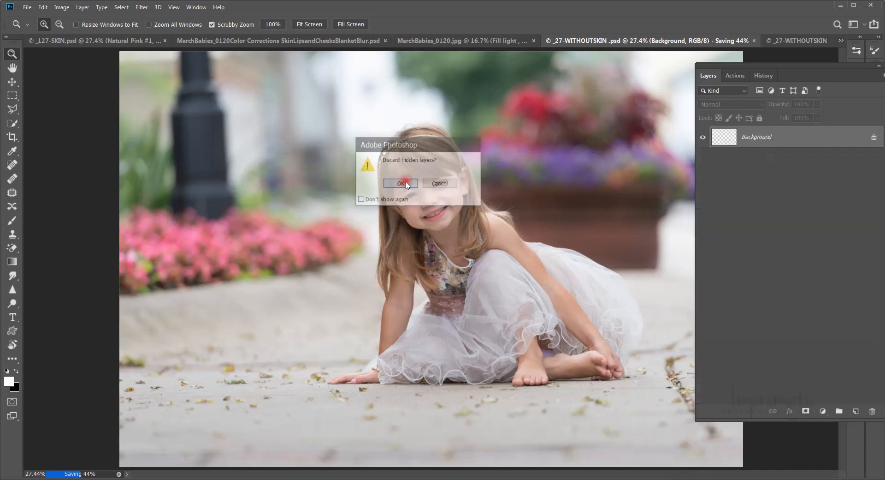
- Run the Impromptu Baby and Child Skin action on the flattened image and continue past its message
left_click(737, 75)
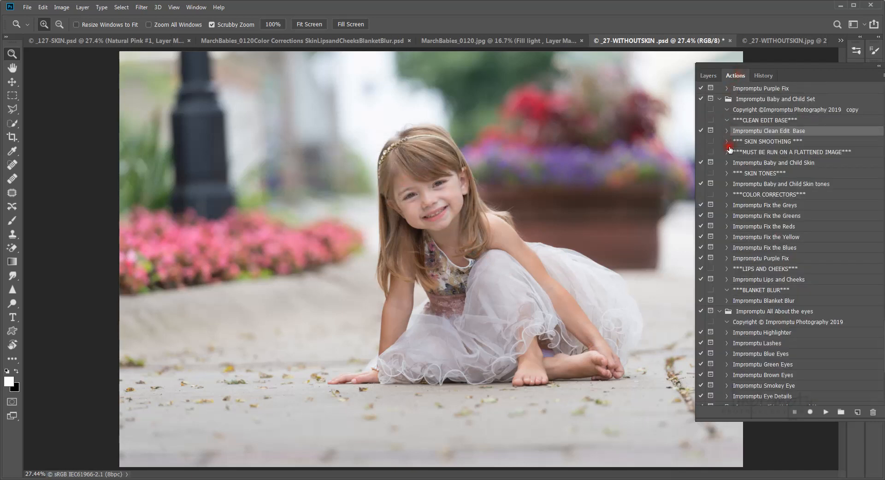
left_click(750, 163)
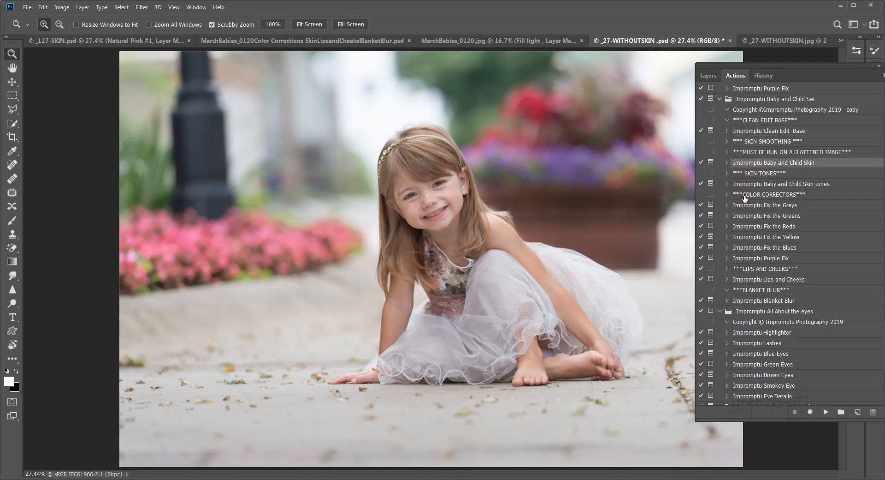
left_click(826, 412)
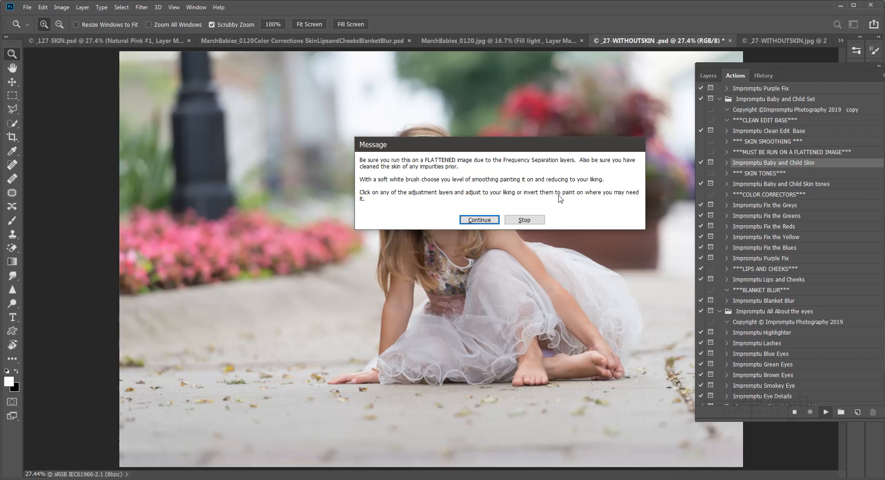
left_click(479, 219)
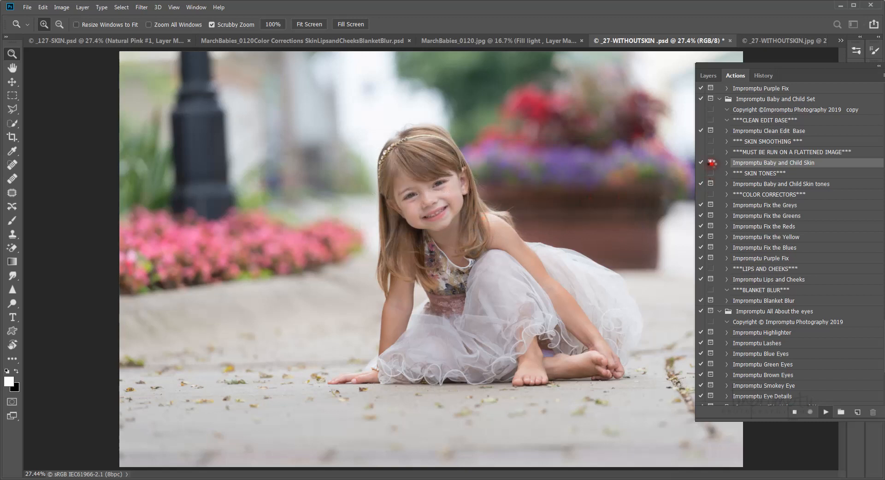
- Show the Flash fill layer and invert its mask to black
left_click(708, 74)
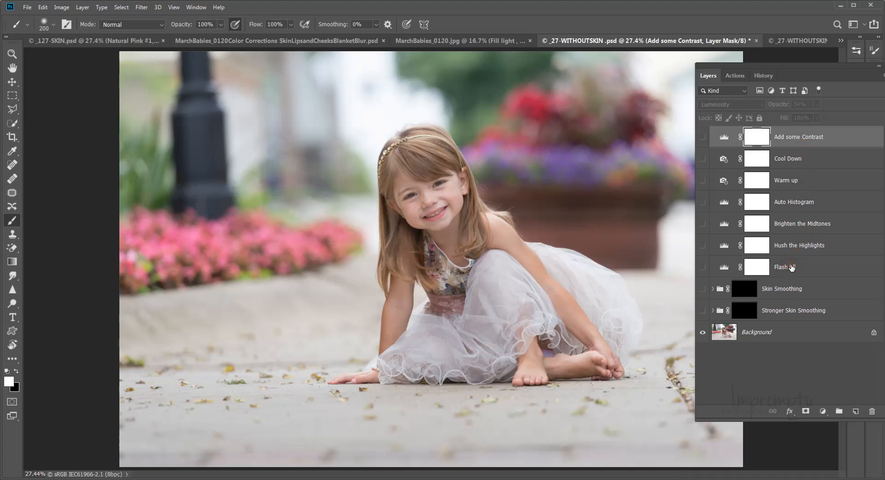
left_click(764, 268)
left_click(765, 266)
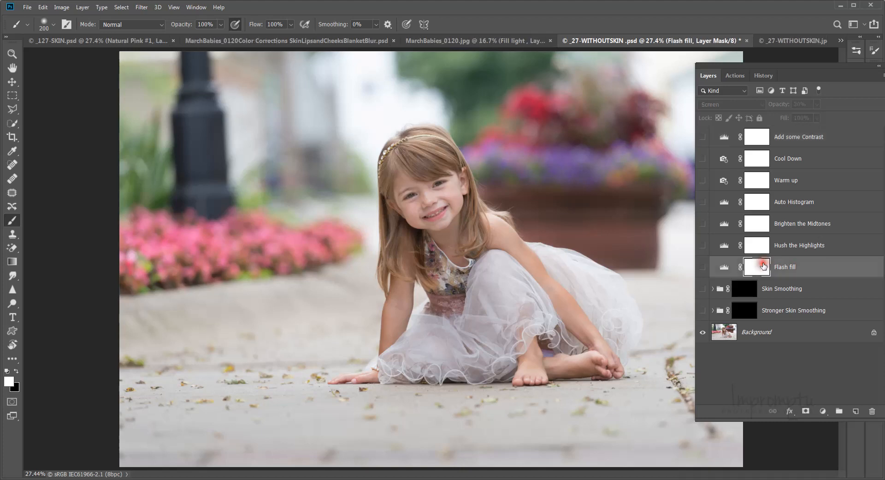
left_click(703, 267)
left_click(762, 268)
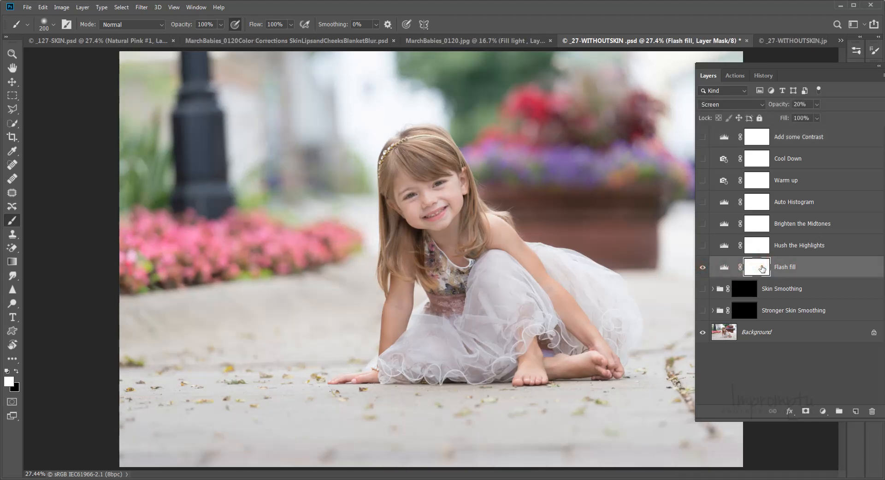
key("ctrl+i")
- Paint white on the Flash fill mask from the dress's bodice down over the skirt and legs with a size 200 brush
right_click(410, 241, "alt")
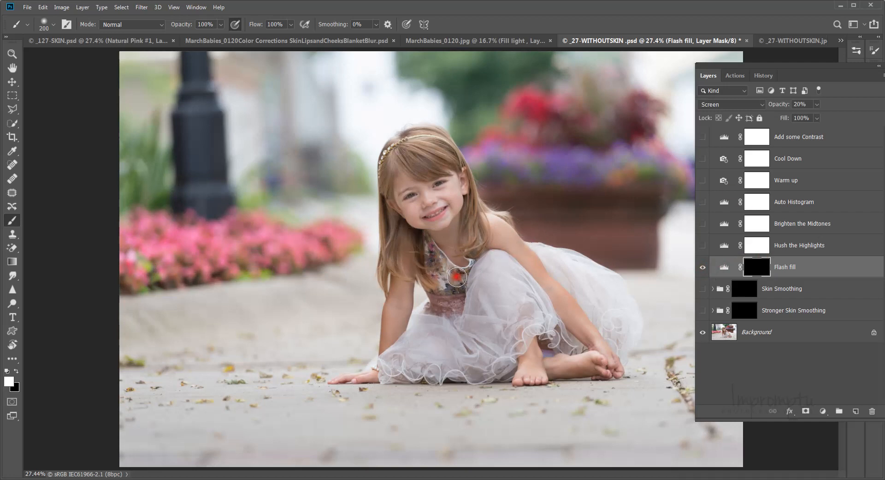
mouse_move(457, 278)
left_mouse_down()
mouse_move(460, 304)
mouse_move(439, 301)
mouse_move(421, 243)
mouse_move(458, 274)
mouse_move(570, 312)
mouse_move(564, 322)
mouse_move(577, 359)
mouse_move(552, 325)
mouse_move(610, 323)
mouse_move(621, 346)
mouse_move(569, 281)
mouse_move(581, 282)
mouse_move(635, 342)
mouse_move(503, 396)
mouse_move(497, 364)
mouse_move(473, 375)
mouse_move(389, 372)
mouse_move(482, 375)
mouse_move(514, 354)
left_mouse_up()
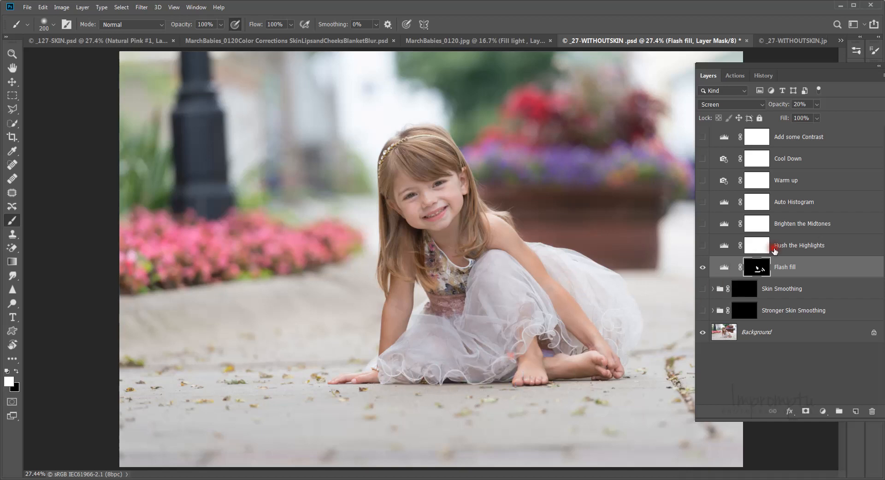
- Show the Brighten the Midtones layer and invert its mask to black
left_click(812, 228)
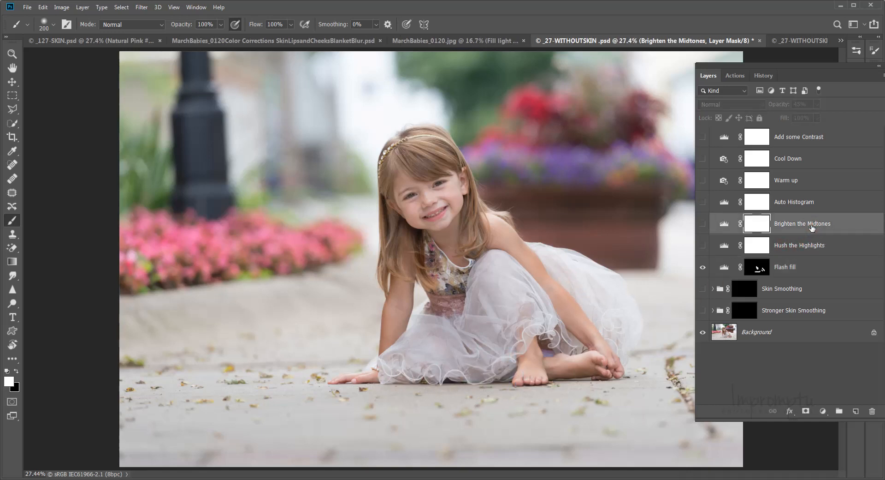
key("z")
left_click(437, 192)
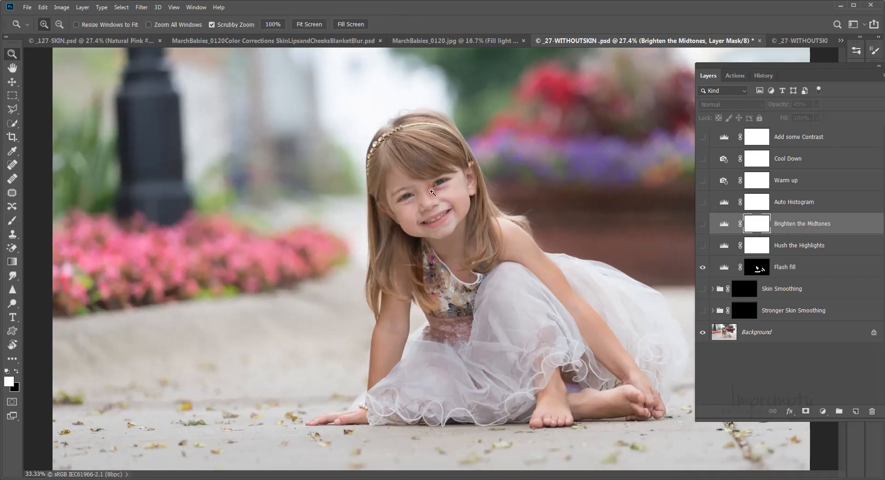
left_click(434, 192)
left_click(432, 192)
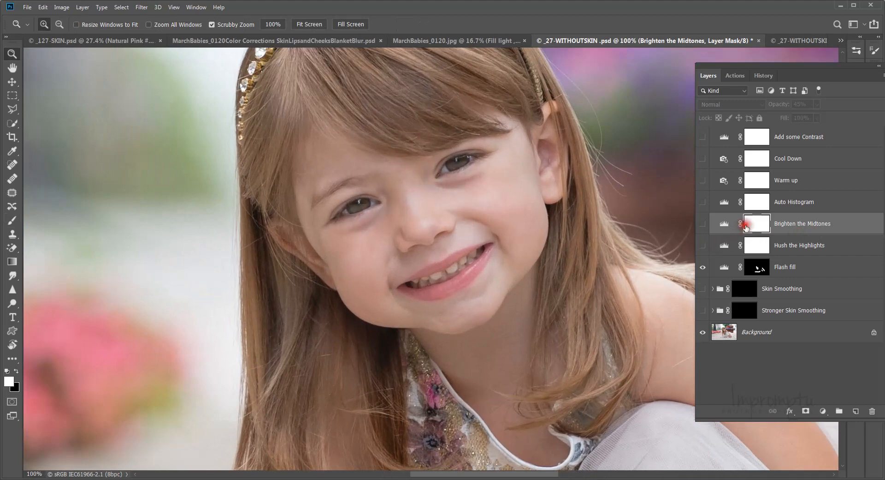
left_click(702, 225)
left_click(757, 224)
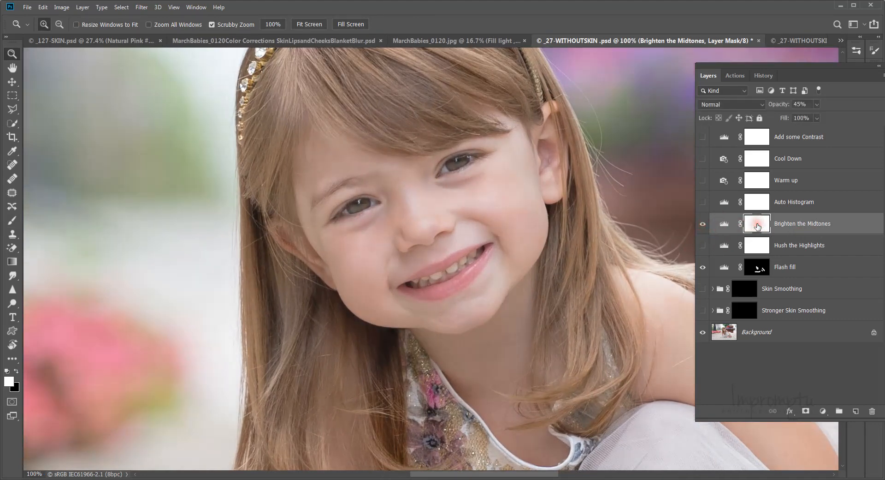
key("ctrl+i")
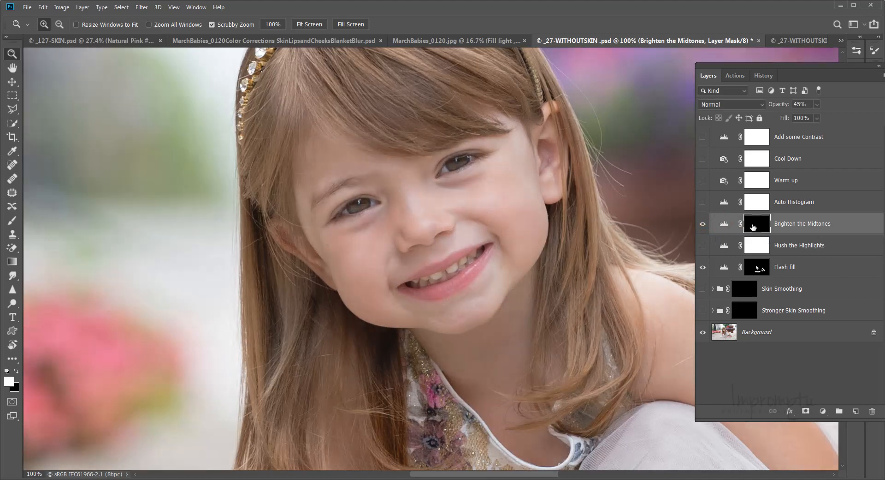
- Paint white on the Brighten the Midtones mask over the child's cheek, reducing the brush to size 30
key("b")
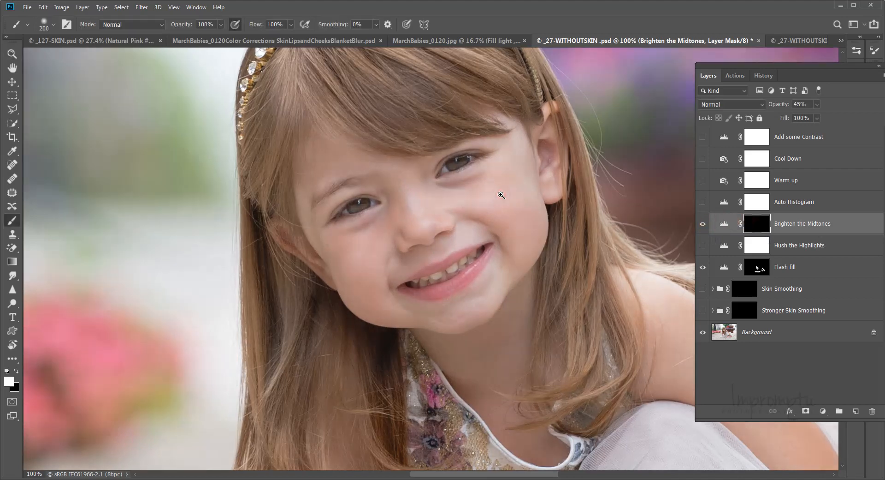
mouse_move(490, 182)
left_mouse_down()
mouse_move(378, 209)
mouse_move(376, 217)
mouse_move(386, 214)
mouse_move(359, 230)
mouse_move(330, 231)
mouse_move(432, 269)
mouse_move(481, 256)
mouse_move(414, 285)
mouse_move(480, 250)
left_mouse_up()
key("[")
key("[")
key("bracketleft")
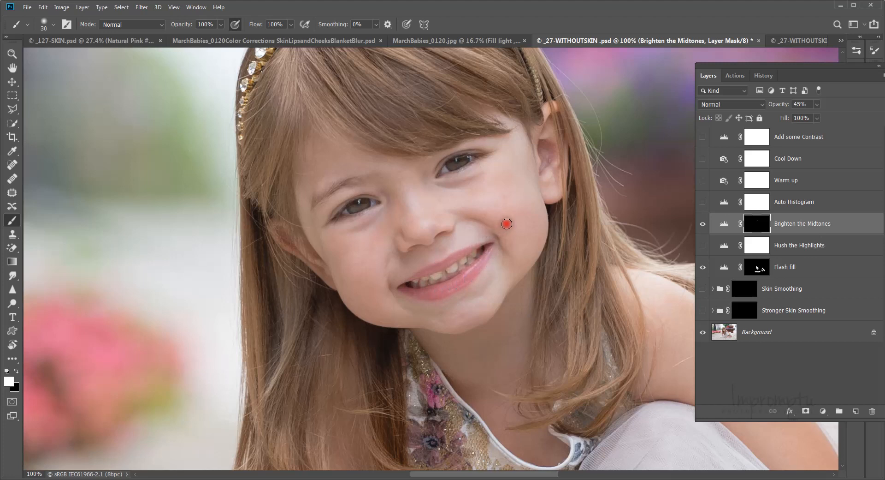
key("z")
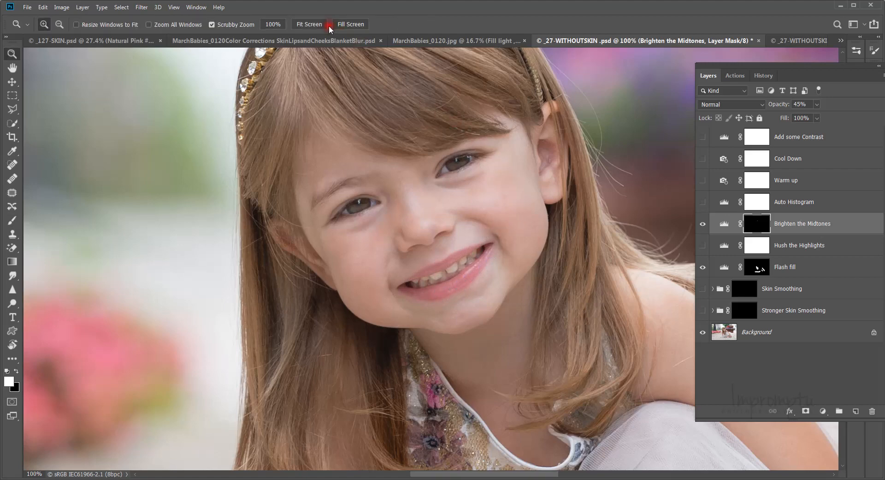
left_click(325, 25)
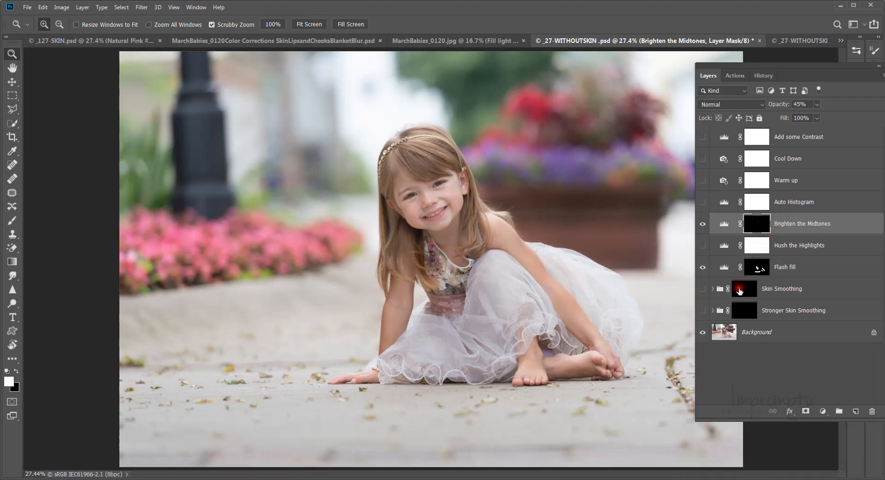
- Show the Skin Smoothing group and target its mask for work on the face
left_click(739, 292)
left_click(703, 289)
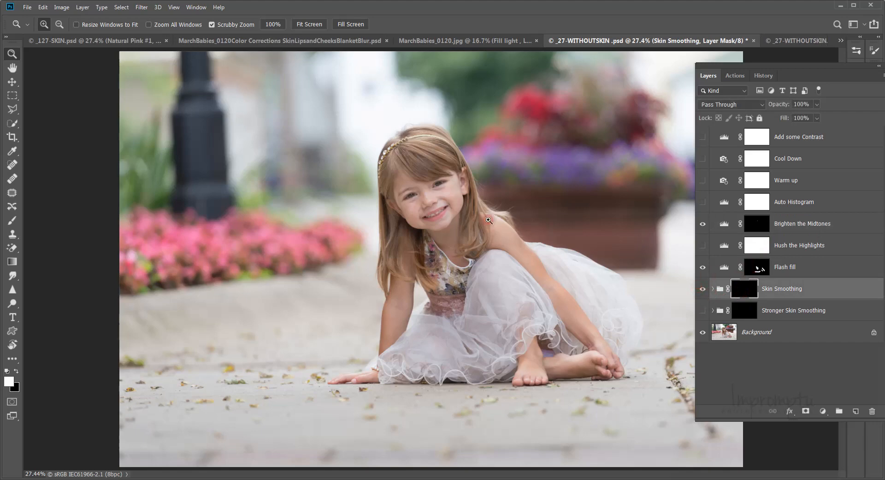
left_click(424, 193)
left_click(424, 192)
left_click(424, 193)
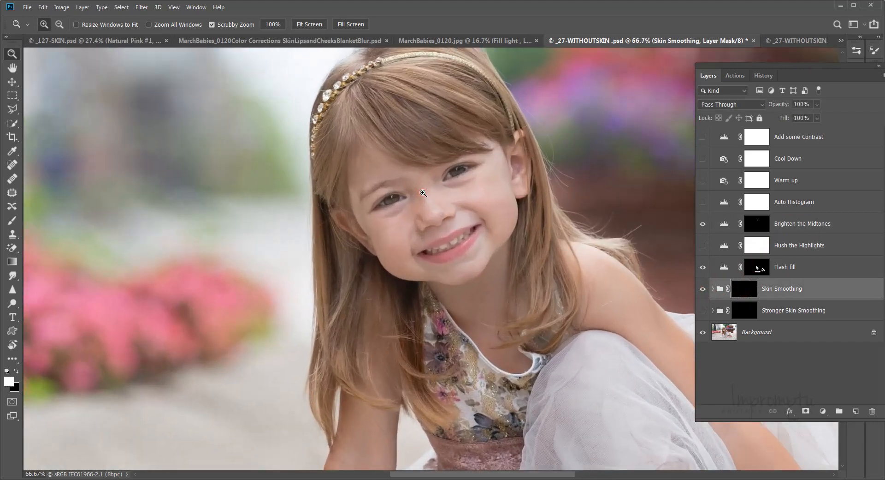
left_click(423, 193)
- Paint white on the Skin Smoothing mask over the facial skin, avoiding the eyes and lips and resizing the brush for tight areas
key("b")
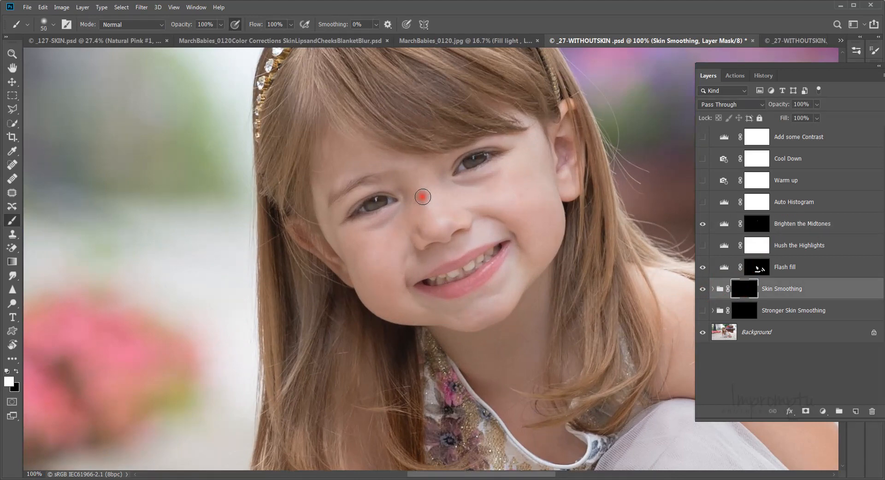
key("bracketright")
key("bracketright")
key("bracketright")
key("bracketright")
key("bracketright")
mouse_move(427, 185)
left_mouse_down()
mouse_move(452, 200)
mouse_move(488, 191)
mouse_move(517, 172)
mouse_move(534, 143)
mouse_move(539, 233)
mouse_move(484, 200)
mouse_move(538, 233)
mouse_move(502, 301)
mouse_move(438, 312)
mouse_move(393, 298)
mouse_move(380, 265)
mouse_move(422, 212)
mouse_move(358, 243)
mouse_move(370, 270)
mouse_move(490, 231)
mouse_move(478, 210)
mouse_move(437, 218)
mouse_move(450, 221)
mouse_move(444, 225)
mouse_move(438, 216)
left_mouse_up()
key("bracketleft")
key("bracketleft")
key("bracketleft")
key("bracketleft")
key("bracketleft")
key("bracketright")
key("bracketleft")
mouse_move(403, 169)
left_mouse_down()
mouse_move(381, 160)
mouse_move(336, 175)
mouse_move(321, 204)
mouse_move(337, 242)
mouse_move(325, 192)
mouse_move(340, 143)
mouse_move(408, 168)
mouse_move(368, 166)
mouse_move(338, 180)
mouse_move(516, 114)
mouse_move(529, 124)
mouse_move(522, 139)
mouse_move(538, 151)
mouse_move(510, 181)
mouse_move(459, 187)
mouse_move(503, 249)
mouse_move(563, 289)
mouse_move(539, 265)
mouse_move(530, 215)
mouse_move(539, 145)
left_mouse_up()
- Paint white on the Skin Smoothing mask over the neck and upper chest with a size 90 brush
scroll(531, 145, "down", 5)
key("bracketright")
key("bracketright")
key("bracketright")
key("bracketright")
left_click(444, 185)
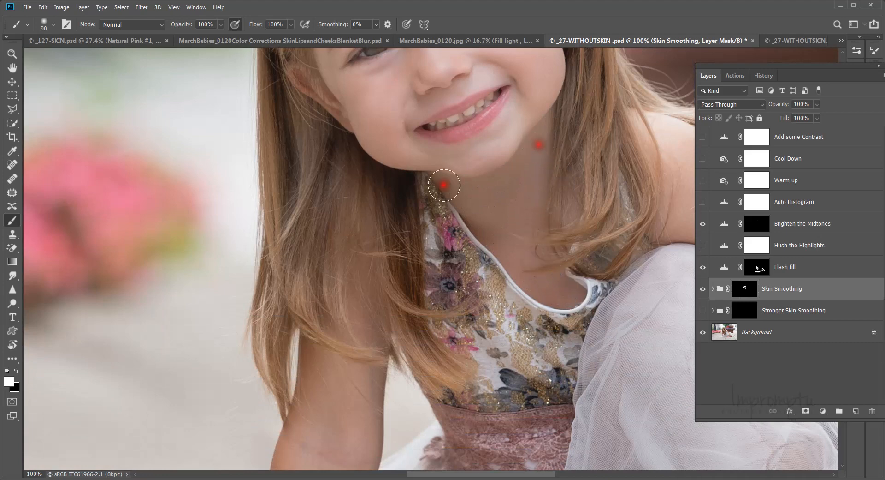
left_click_drag(444, 185, 363, 262)
key("z")
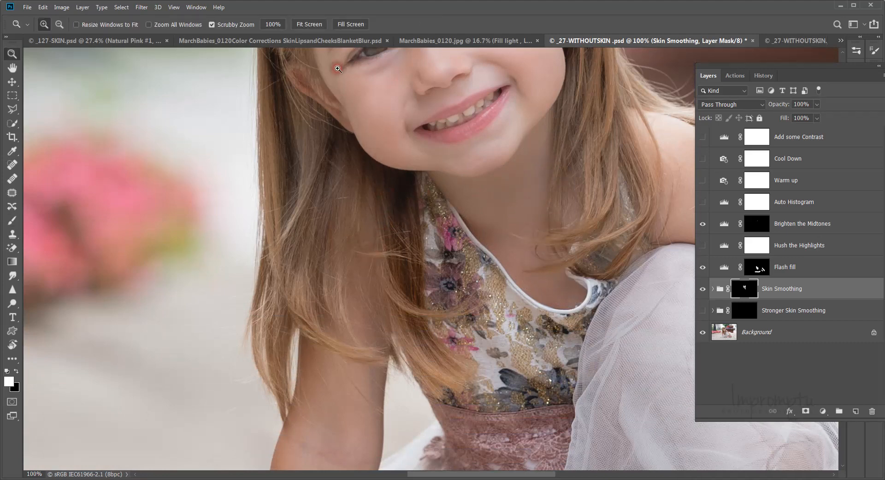
left_click(309, 24)
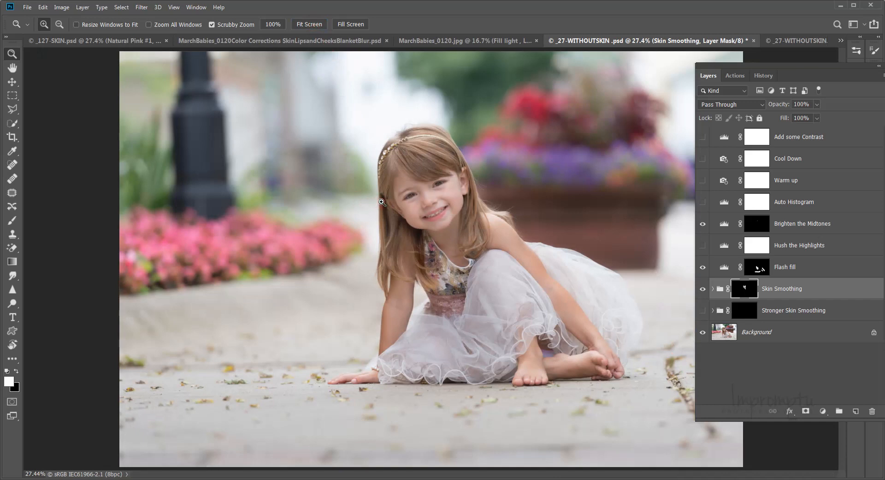
- Display the Skin Smoothing mask as a red overlay and paint white over both arms and the legs with a size 150 brush
key("backslash")
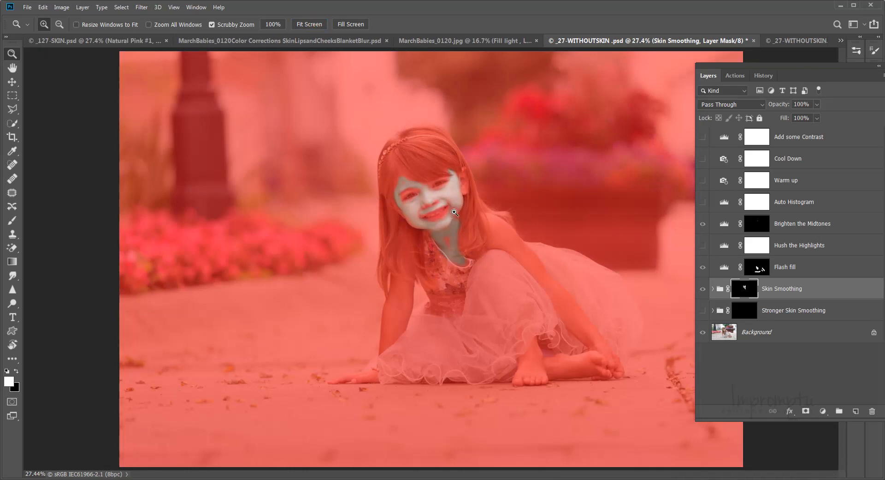
key("b")
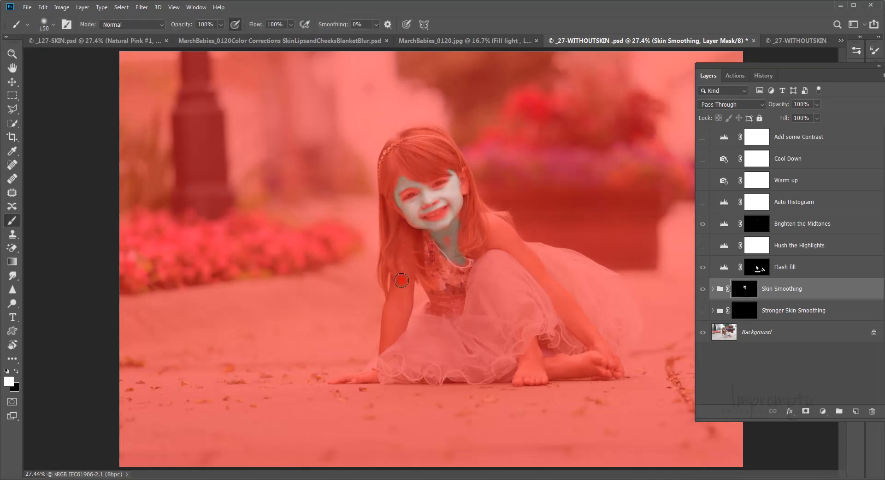
mouse_move(402, 280)
left_mouse_down()
mouse_move(389, 345)
mouse_move(403, 280)
mouse_move(397, 340)
left_mouse_up()
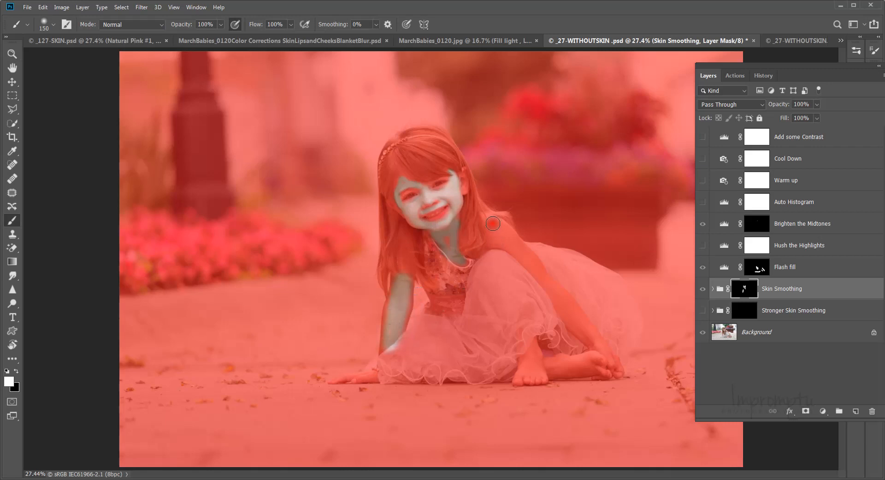
mouse_move(493, 223)
left_mouse_down()
mouse_move(597, 345)
mouse_move(579, 367)
mouse_move(549, 366)
mouse_move(586, 364)
left_mouse_up()
mouse_move(537, 350)
left_mouse_down()
mouse_move(528, 371)
mouse_move(536, 351)
left_mouse_up()
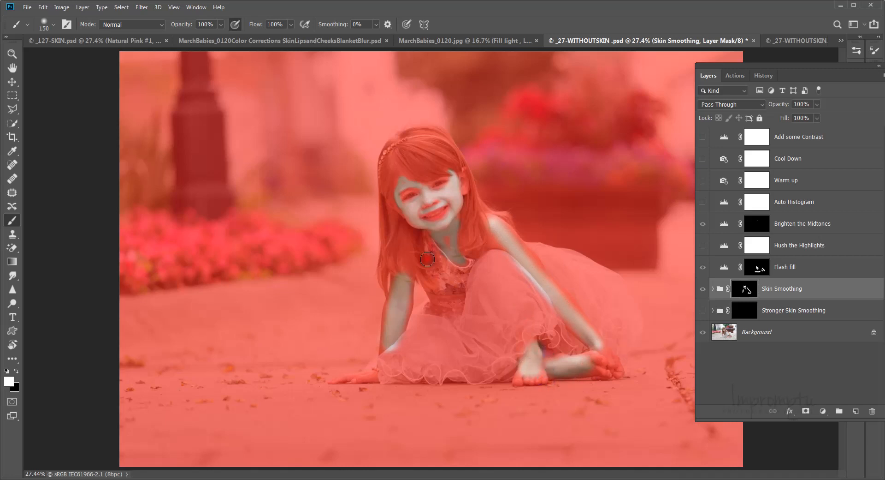
- Fill in the missed skin along the arm up to the shoulder with a size 100 brush and hide the mask overlay
key("bracketleft")
key("bracketleft")
left_click_drag(581, 323, 487, 214)
key("backslash")
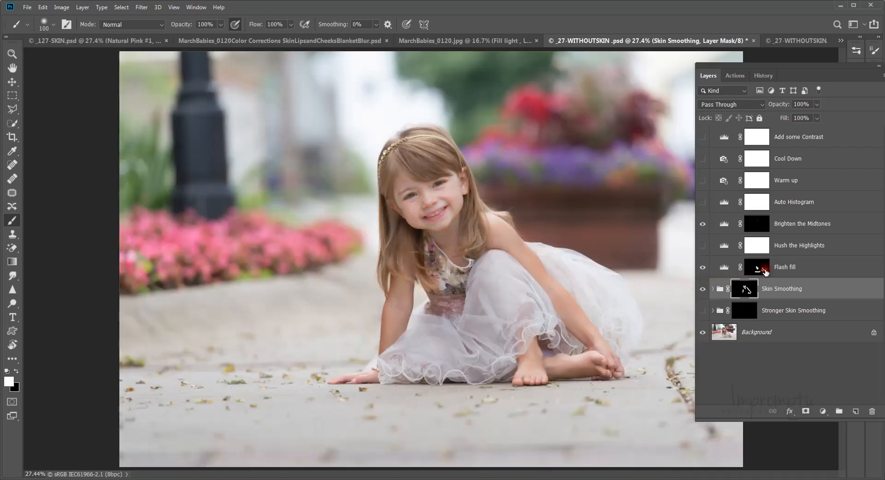
- Paint white on the Brighten the Midtones mask down the arm resting on the ground, using size 250 and 150 brushes
left_click(763, 224)
key("bracketright")
key("bracketright")
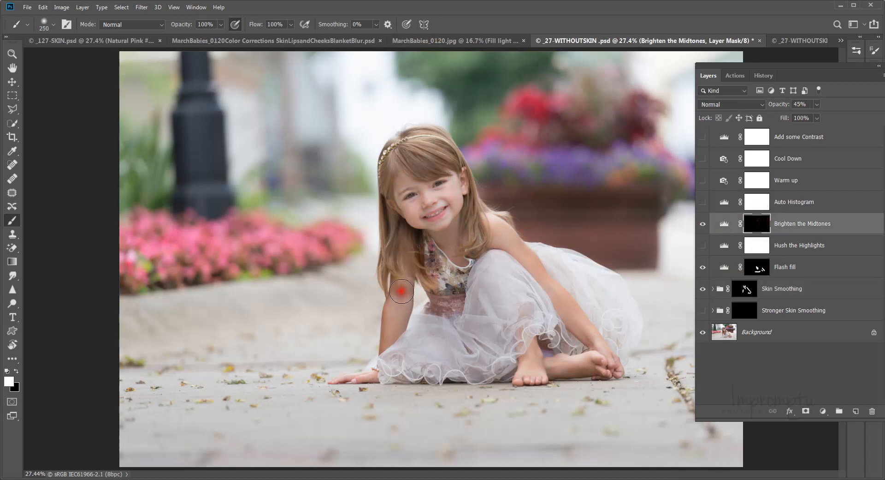
mouse_move(403, 290)
left_mouse_down()
mouse_move(386, 341)
mouse_move(392, 312)
mouse_move(387, 332)
mouse_move(393, 344)
left_mouse_up()
key("bracketleft")
key("bracketleft")
left_click(386, 349)
- Paint white on the Brighten the Midtones mask over the other arm and the feet at size 150, and compare with the original JPG
mouse_move(556, 295)
left_mouse_down()
mouse_move(535, 274)
mouse_move(599, 348)
mouse_move(502, 234)
mouse_move(543, 279)
mouse_move(479, 365)
mouse_move(513, 379)
mouse_move(539, 358)
left_mouse_up()
mouse_move(541, 368)
left_mouse_down()
mouse_move(590, 367)
mouse_move(551, 371)
left_mouse_up()
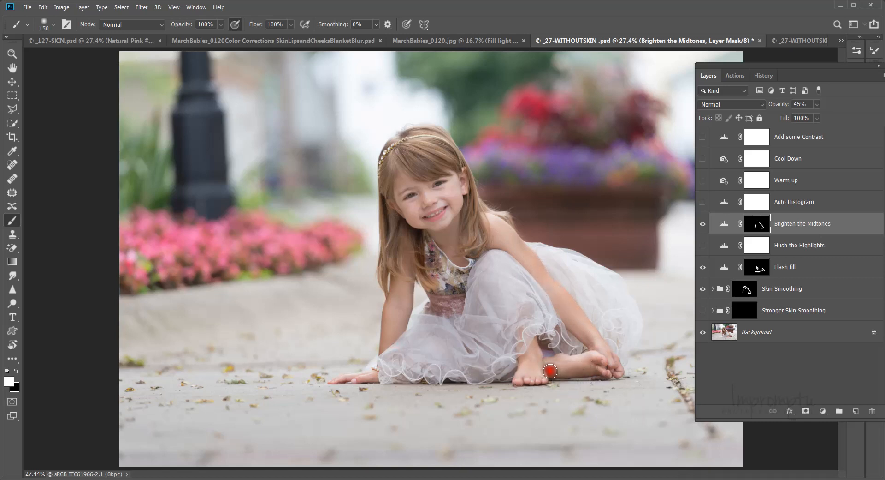
left_click_drag(689, 374, 685, 380)
left_click(829, 41)
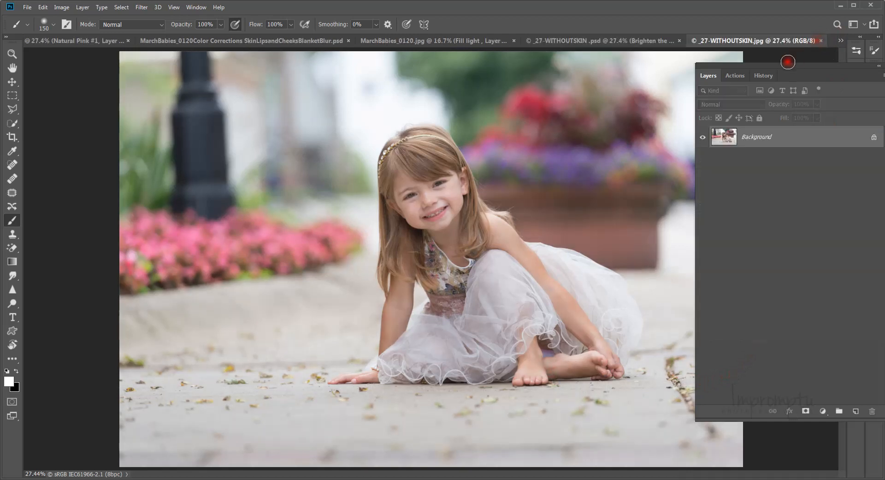
left_click(635, 41)
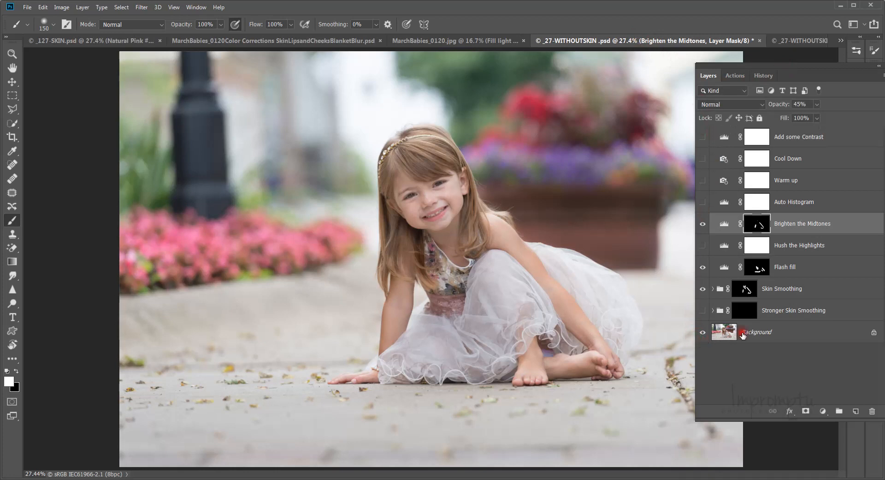
- Run the Impromptu Baby and Child Skin tones action above the Add some Contrast layer and continue past its message
left_click(786, 138)
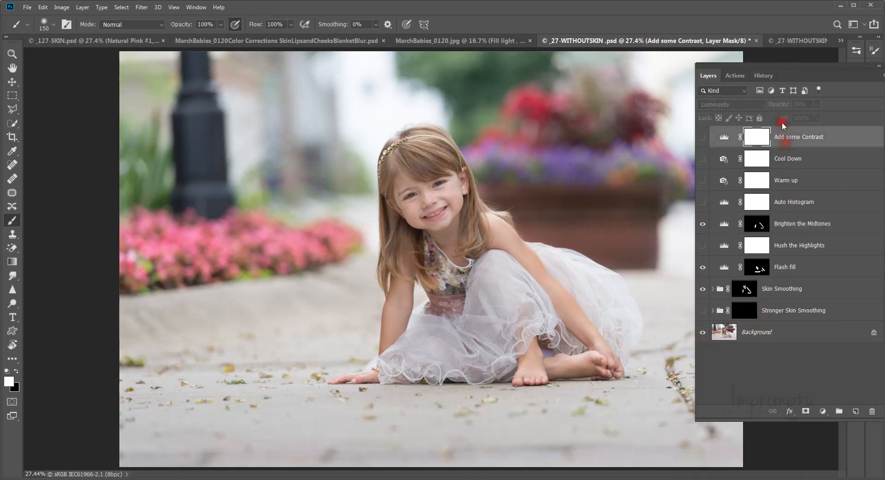
left_click(739, 76)
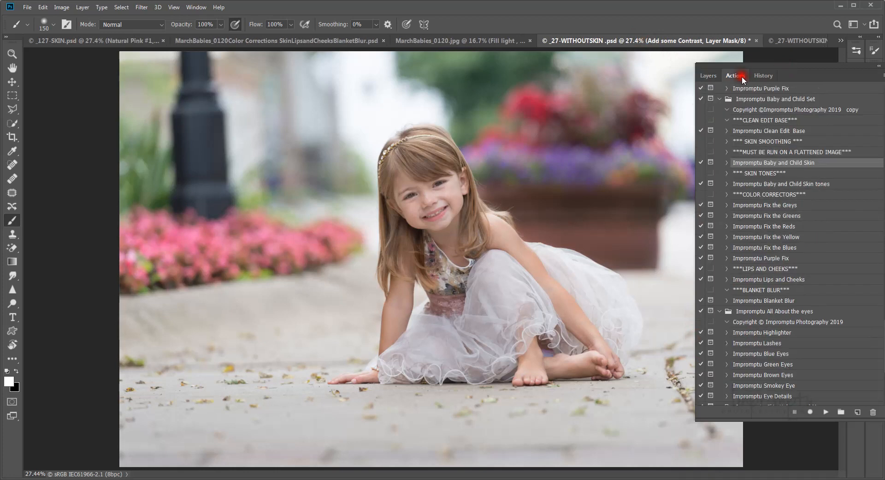
left_click(747, 185)
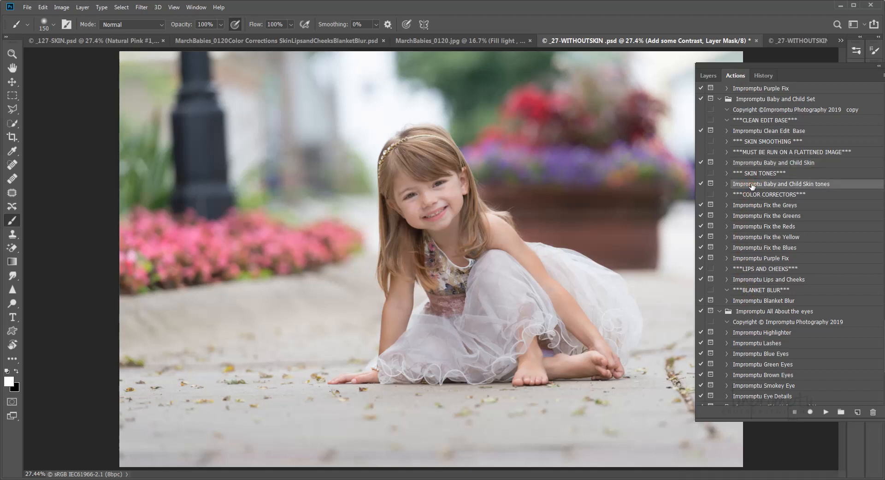
left_click(707, 75)
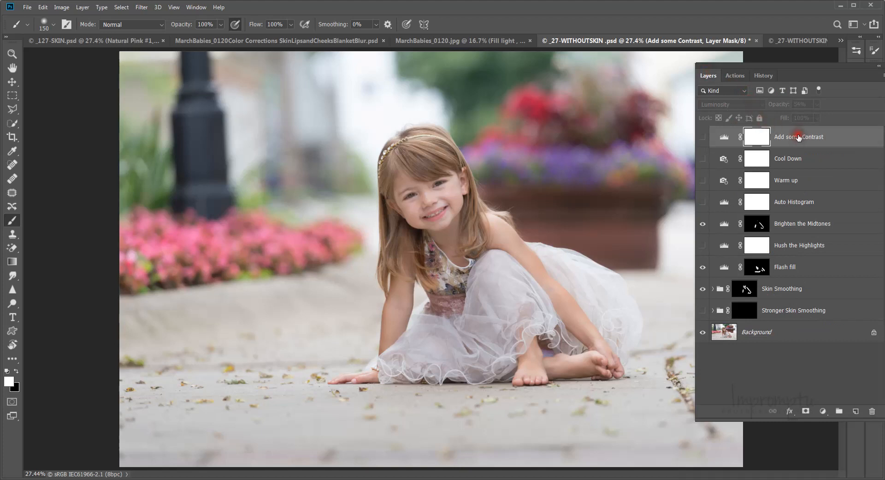
left_click(737, 76)
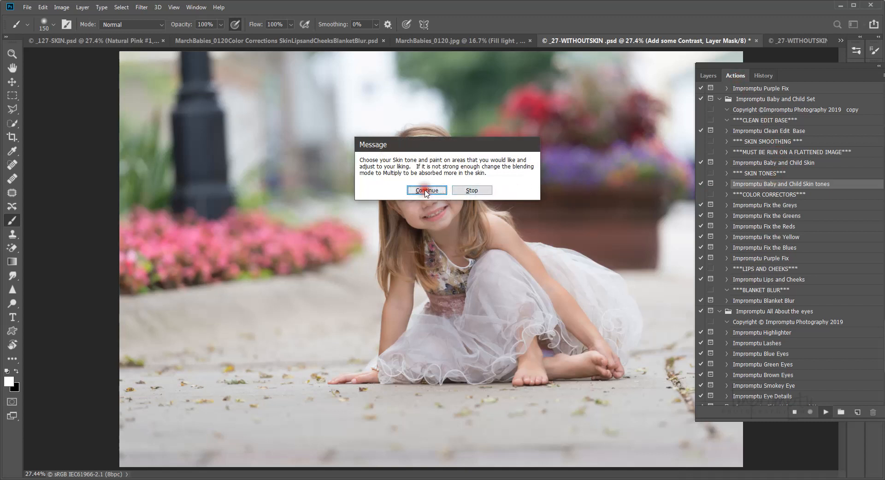
left_click(425, 190)
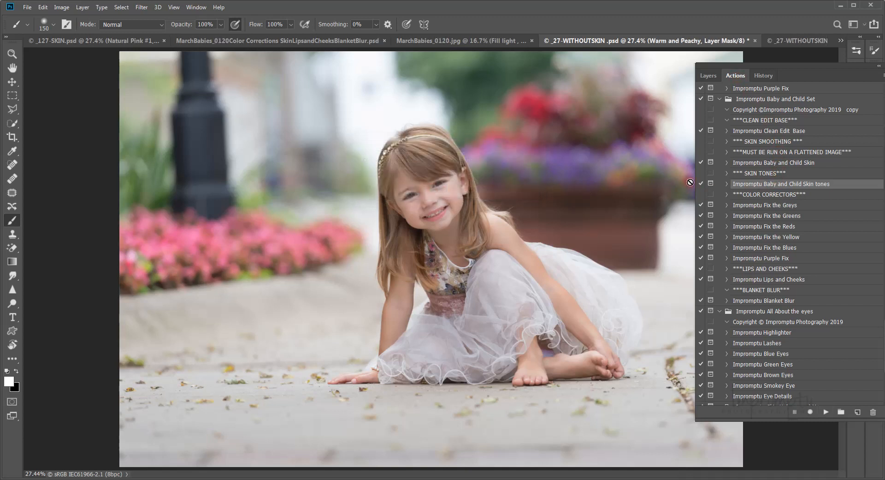
- Show the Warm and Peachy skin tone layer and bring the child's face into close view at 100%
left_click(708, 76)
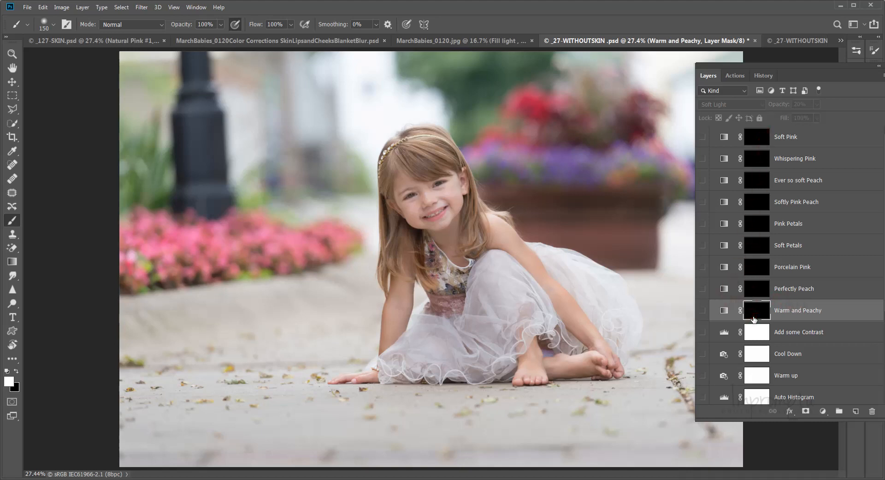
left_click(703, 310)
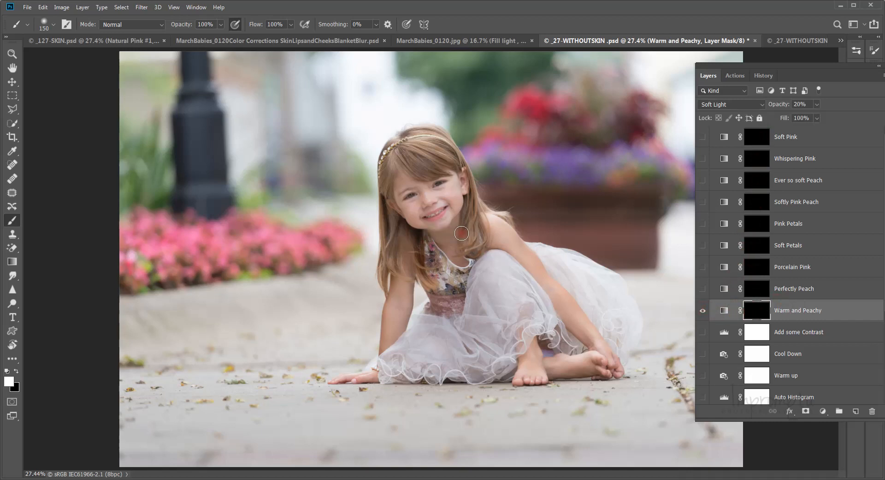
key("z")
left_click(453, 197)
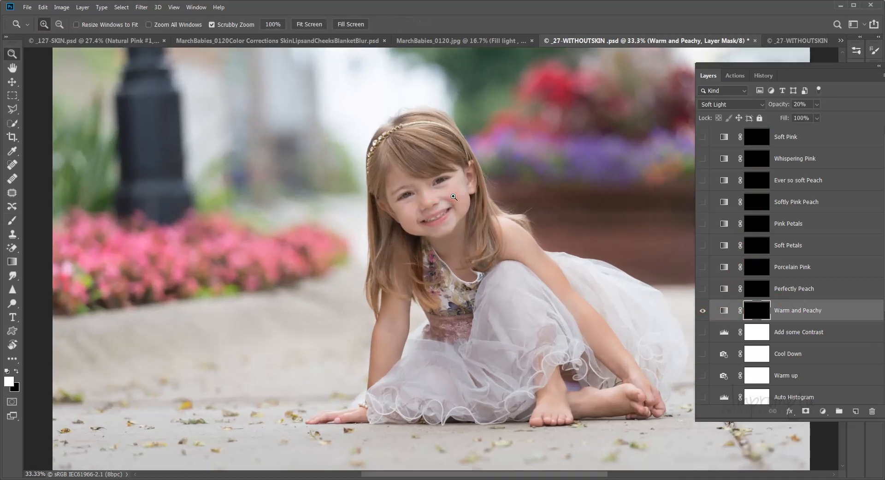
left_click(454, 197)
left_click(454, 197)
left_click(454, 197)
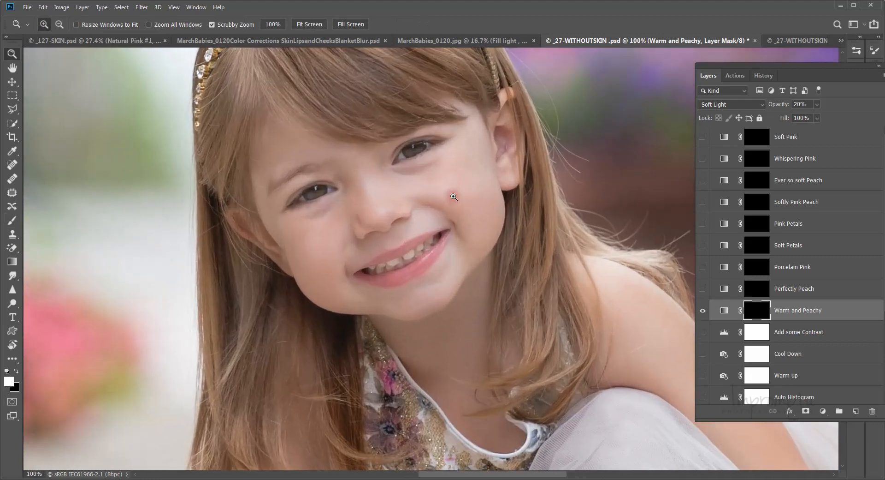
left_click_drag(453, 197, 423, 221)
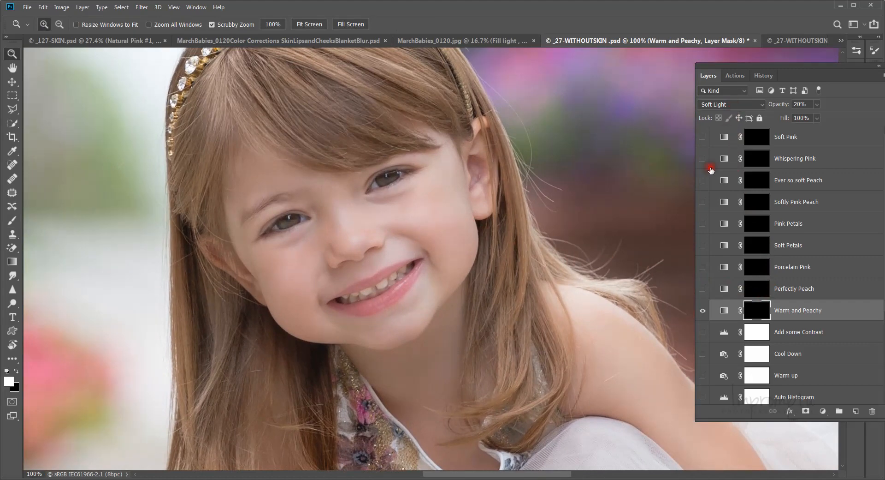
- Paint white on the Warm and Peachy mask over the cheek and temple beside the ear at size 150, and reduce the brush to 90
left_click(741, 310)
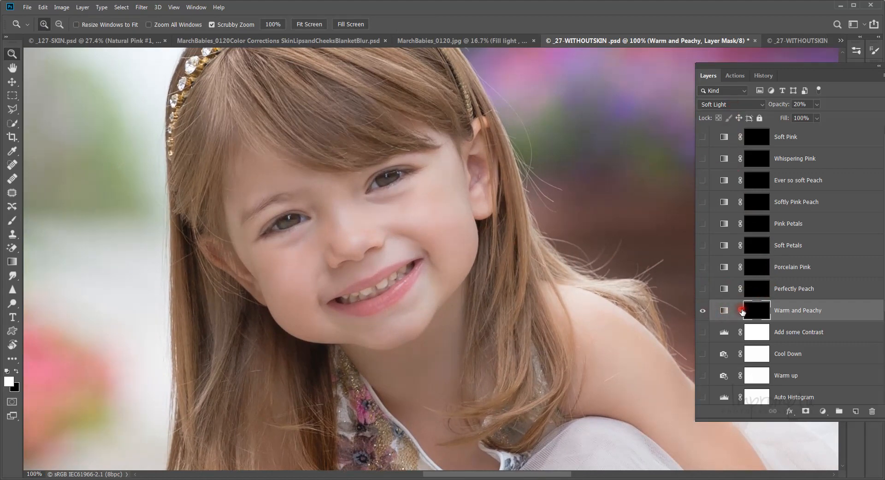
key("b")
left_click(426, 213)
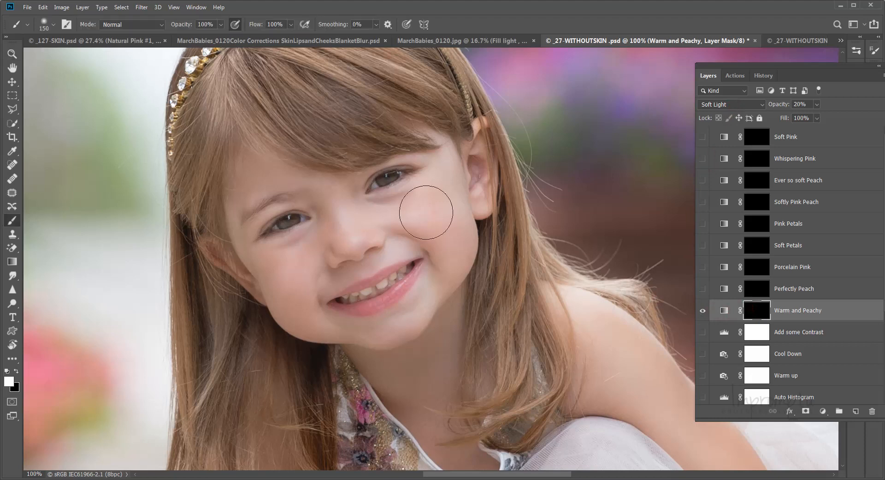
left_click(425, 208)
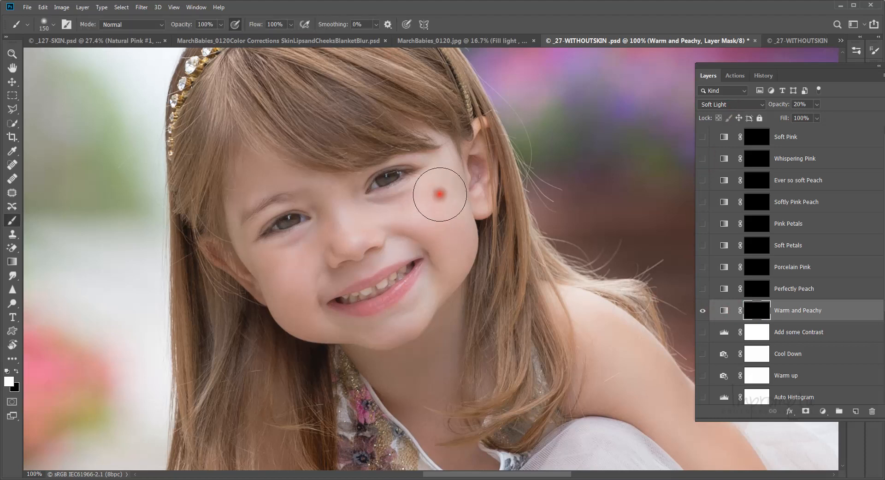
mouse_move(426, 206)
left_mouse_down()
mouse_move(352, 226)
mouse_move(370, 256)
mouse_move(393, 243)
mouse_move(438, 241)
mouse_move(428, 290)
mouse_move(400, 318)
mouse_move(449, 271)
mouse_move(458, 233)
mouse_move(449, 188)
mouse_move(447, 231)
mouse_move(436, 239)
mouse_move(389, 210)
mouse_move(402, 212)
mouse_move(447, 182)
mouse_move(447, 148)
left_mouse_up()
key("bracketleft")
key("bracketleft")
key("bracketleft")
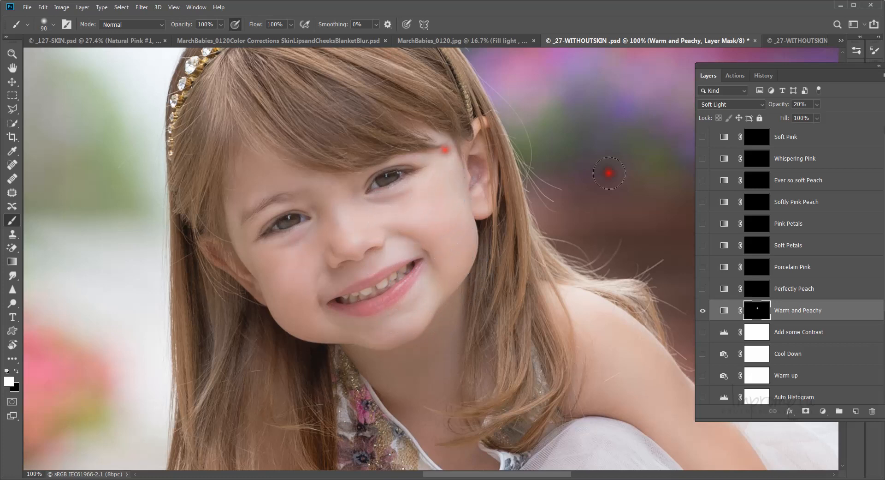
- Compare the face with and without the Warm and Peachy layer and set that layer's blend mode to Multiply
left_click(703, 311)
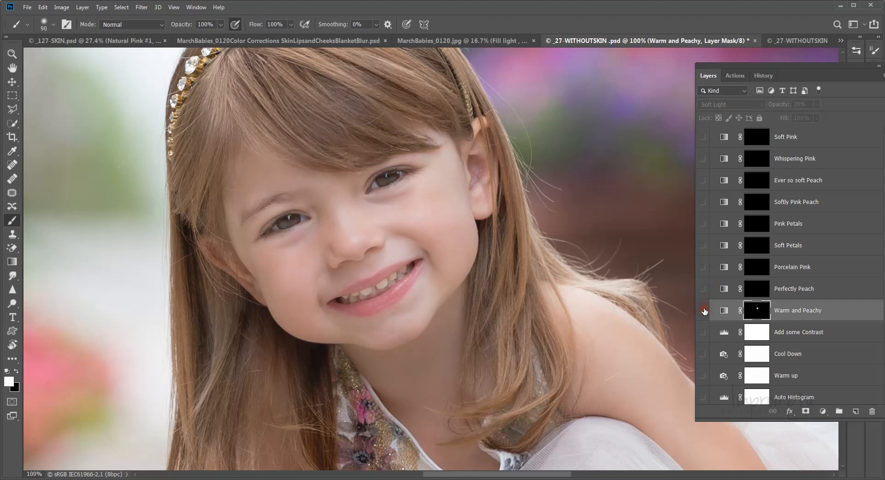
left_click(703, 310)
left_click(703, 311)
left_click(703, 310)
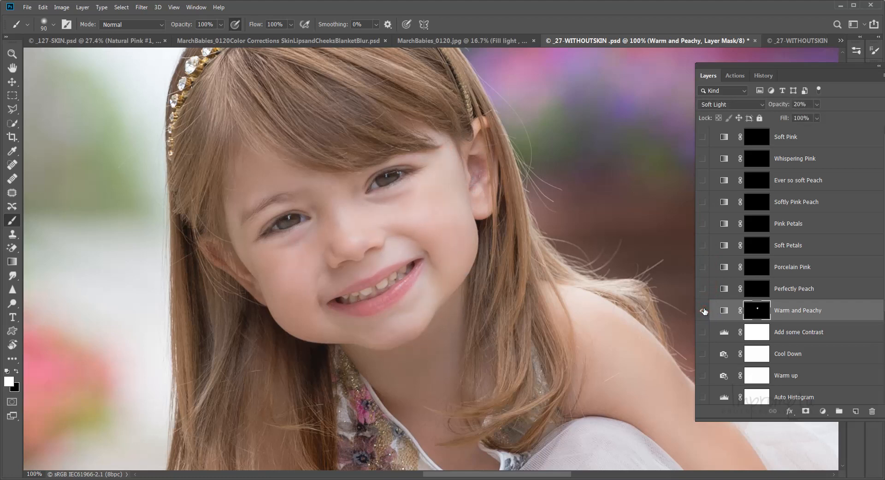
left_click(703, 311)
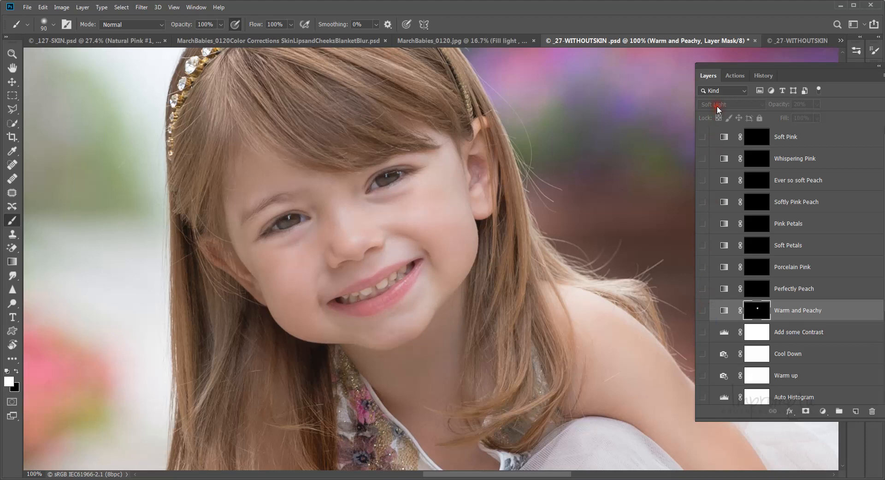
left_click(703, 311)
left_click(750, 315)
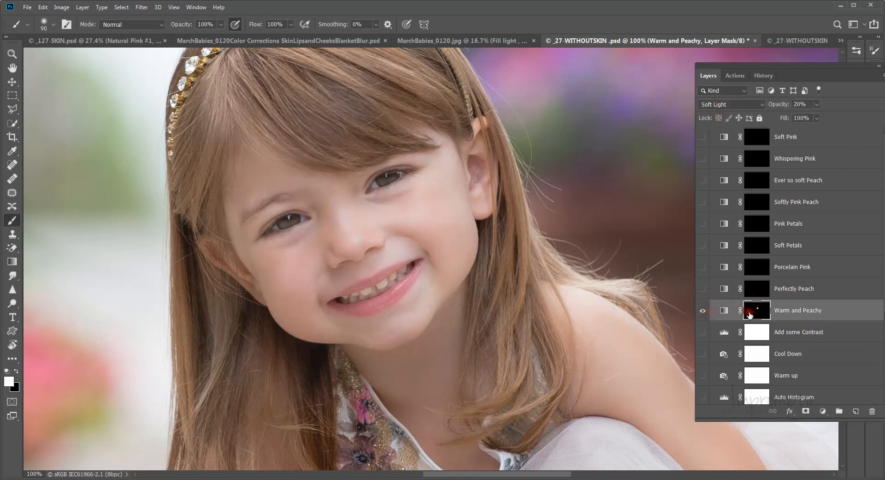
left_click(716, 109)
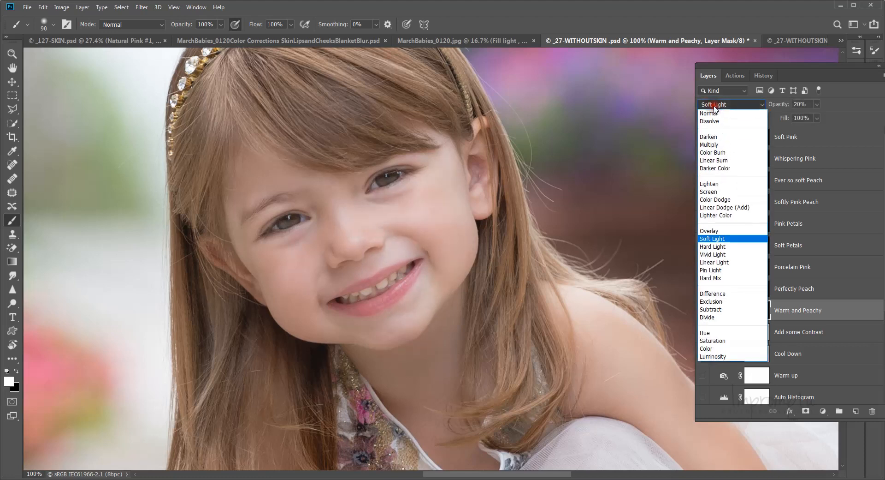
left_click(711, 146)
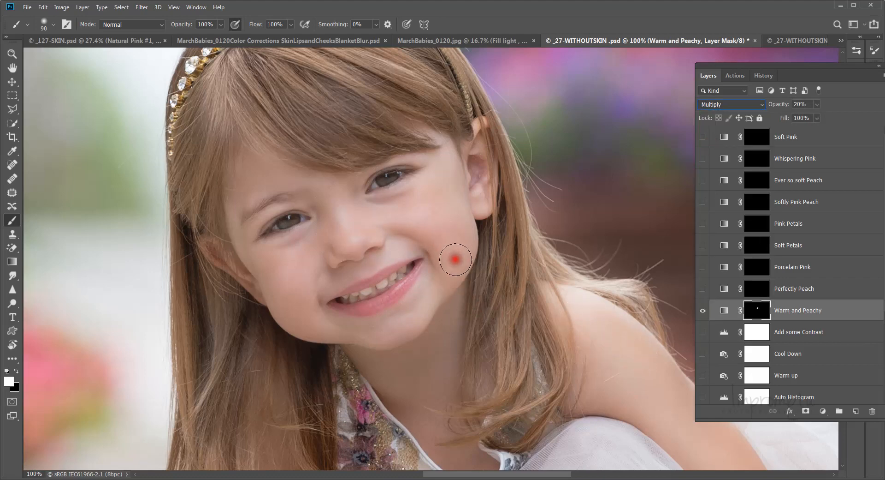
- Paint white on the Warm and Peachy mask over the child's neck and upper chest, varying the brush size and ending at 100
left_click(461, 313)
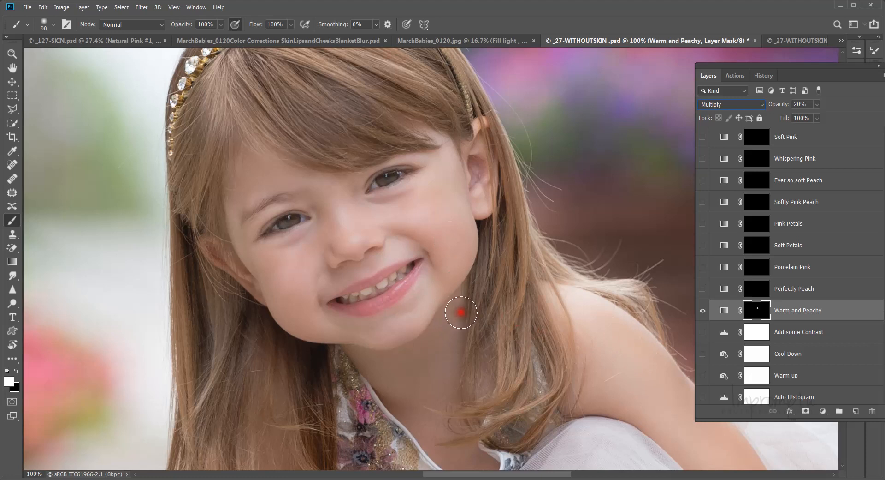
mouse_move(461, 313)
left_mouse_down()
mouse_move(301, 300)
mouse_move(304, 270)
mouse_move(330, 224)
mouse_move(339, 216)
mouse_move(354, 238)
mouse_move(343, 213)
mouse_move(368, 224)
mouse_move(399, 221)
mouse_move(454, 250)
mouse_move(432, 292)
mouse_move(409, 317)
mouse_move(376, 328)
mouse_move(301, 316)
mouse_move(293, 288)
mouse_move(328, 234)
mouse_move(294, 260)
mouse_move(270, 265)
mouse_move(253, 252)
mouse_move(282, 297)
mouse_move(271, 294)
mouse_move(240, 245)
mouse_move(239, 207)
mouse_move(257, 160)
mouse_move(346, 207)
mouse_move(333, 201)
mouse_move(418, 151)
mouse_move(415, 121)
mouse_move(442, 136)
mouse_move(461, 200)
mouse_move(425, 159)
mouse_move(276, 210)
mouse_move(258, 226)
mouse_move(339, 210)
mouse_move(362, 220)
mouse_move(455, 194)
mouse_move(444, 206)
mouse_move(468, 311)
mouse_move(461, 332)
mouse_move(391, 249)
mouse_move(355, 231)
mouse_move(422, 223)
mouse_move(447, 204)
mouse_move(434, 294)
left_mouse_up()
key("bracketleft")
key("bracketleft")
key("bracketleft")
key("bracketleft")
key("bracketleft")
scroll(362, 220, "down", 1)
scroll(362, 221, "down", 5)
key("bracketright")
key("bracketright")
key("bracketright")
key("bracketright")
key("bracketright")
key("bracketright")
key("bracketright")
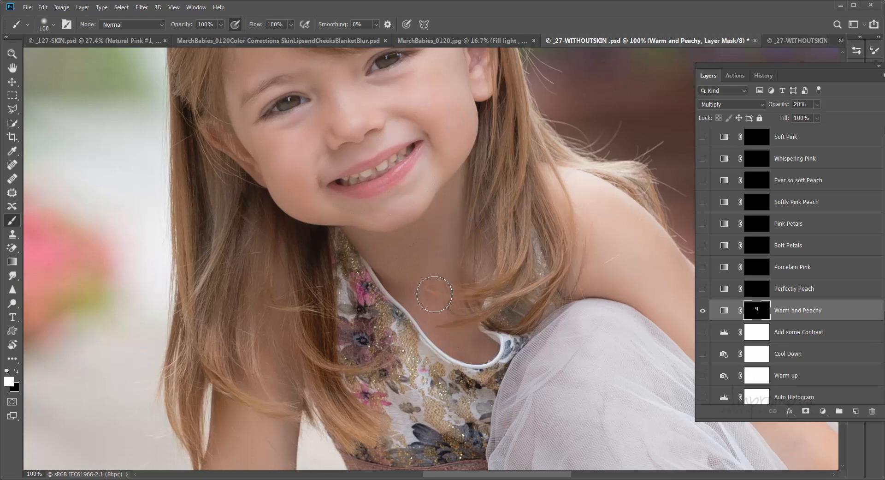
- Paint white on the Warm and Peachy mask over both of the child's arms, enlarging the brush to 175
key("z")
left_click(310, 24)
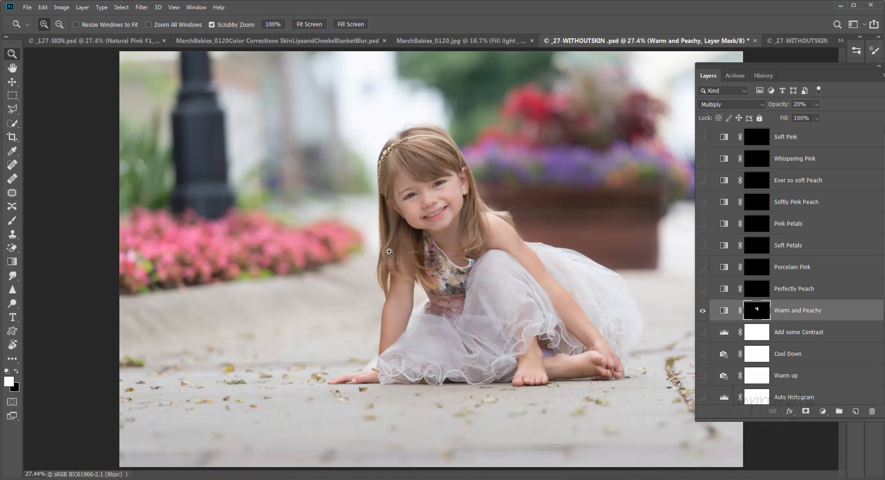
key("b")
mouse_move(388, 255)
left_mouse_down()
mouse_move(404, 289)
mouse_move(402, 280)
mouse_move(395, 341)
mouse_move(388, 302)
mouse_move(397, 284)
mouse_move(396, 342)
mouse_move(493, 225)
mouse_move(600, 347)
mouse_move(519, 240)
mouse_move(492, 220)
mouse_move(571, 313)
mouse_move(568, 367)
mouse_move(596, 362)
mouse_move(521, 368)
mouse_move(533, 346)
left_mouse_up()
key("bracketright")
key("bracketright")
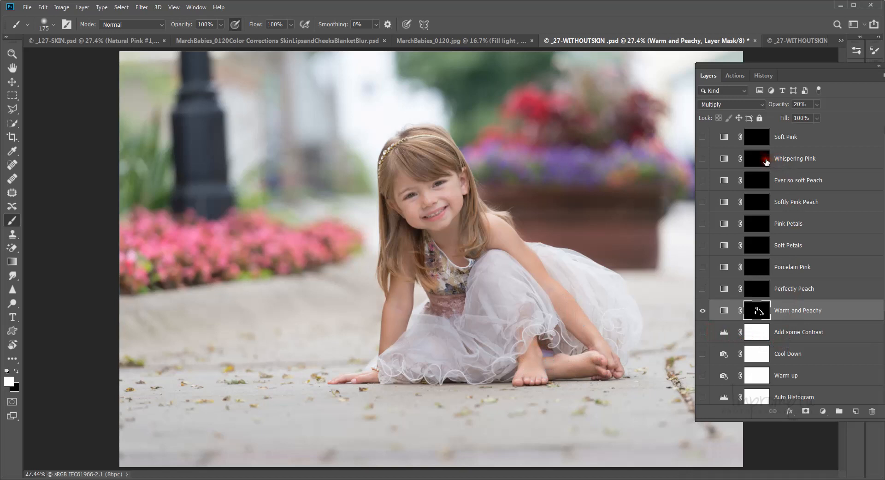
- Show the Ever so soft Peach layer and set its blend mode to Multiply
left_click(758, 182)
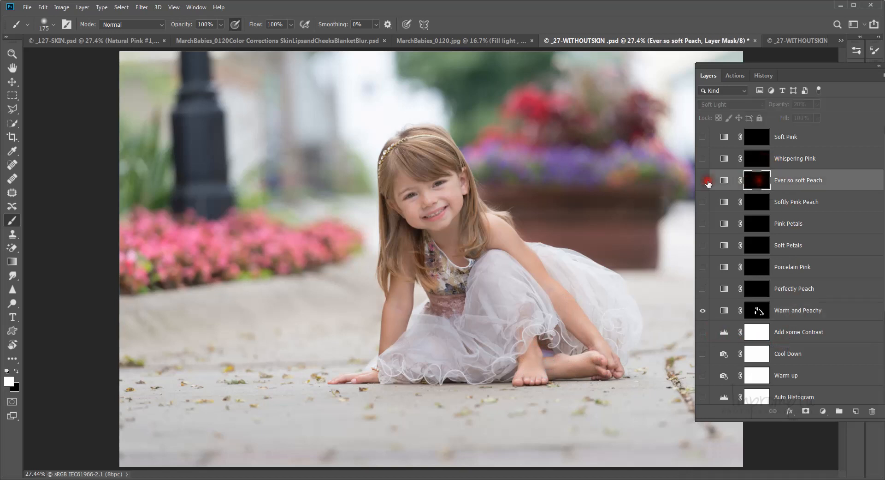
left_click(704, 181)
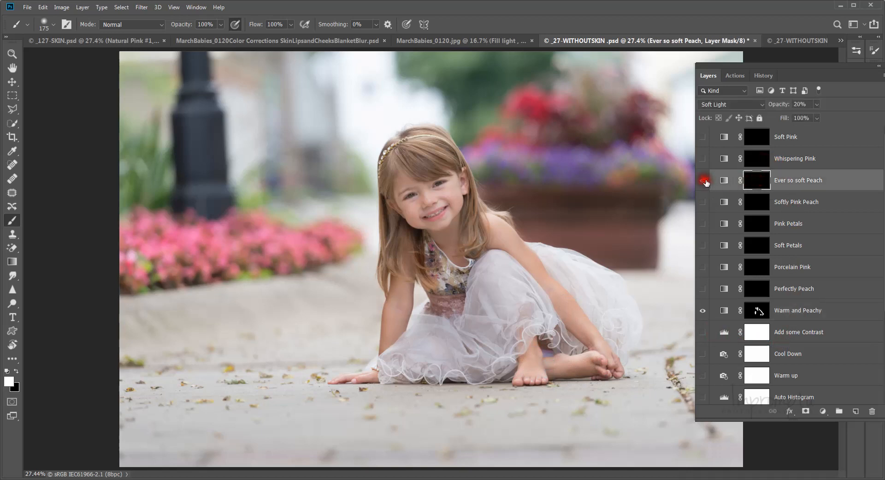
left_click(729, 105)
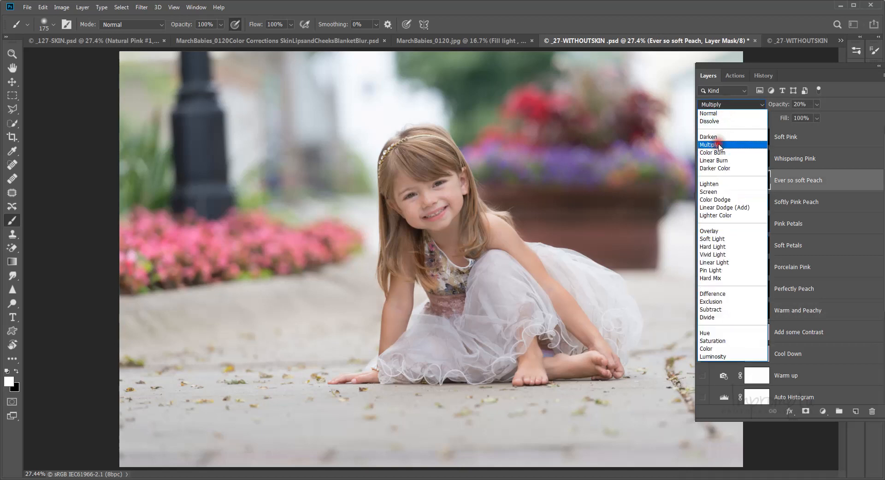
left_click(719, 144)
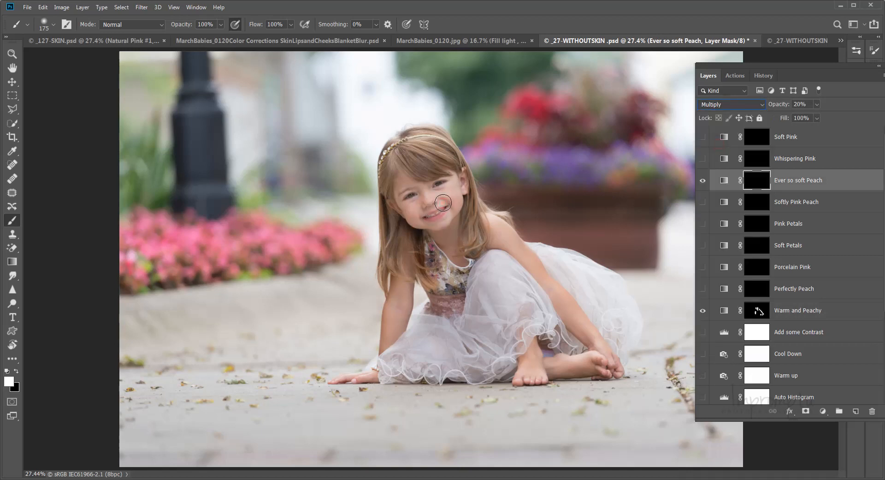
- Paint white on the Ever so soft Peach mask over the child's cheeks and around the mouth and nose with a brush smaller than 175
left_click_drag(444, 202, 445, 197)
key("z")
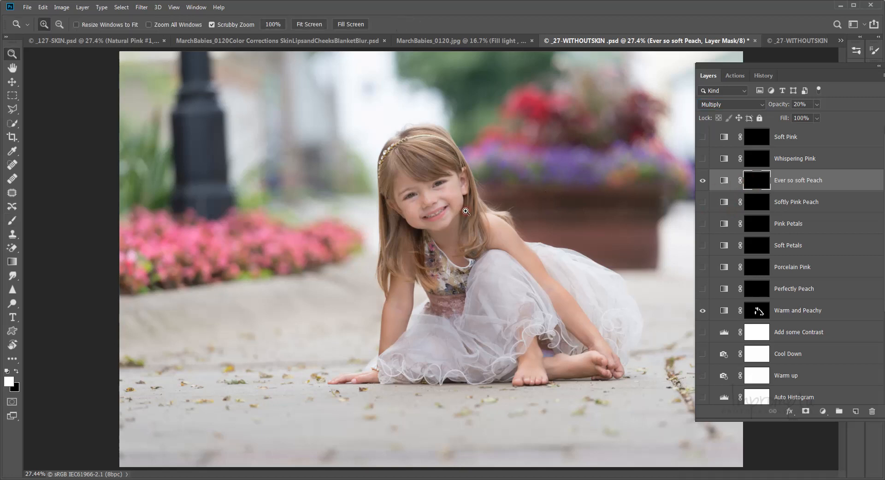
left_click(466, 211)
left_click(449, 206)
left_click(431, 203)
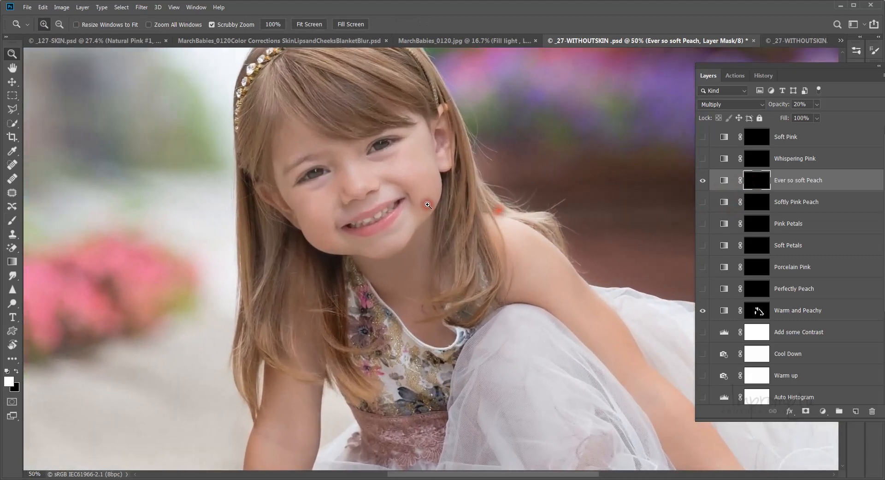
left_click(406, 201)
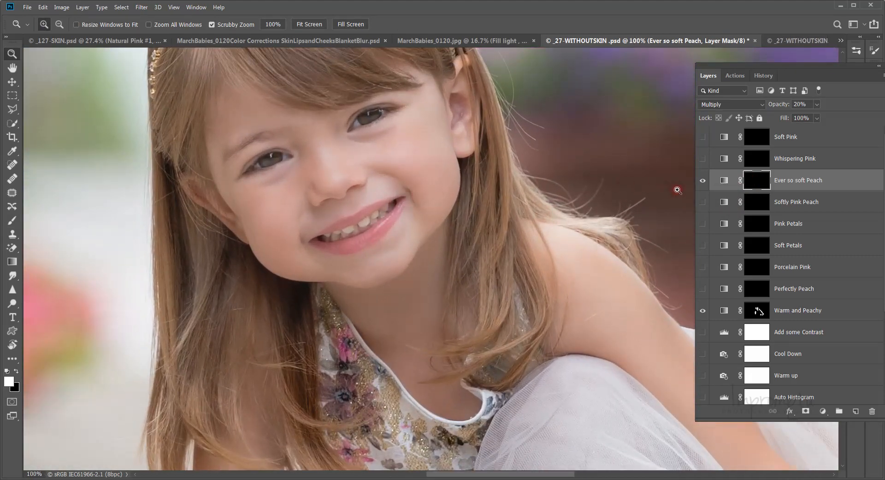
key("b")
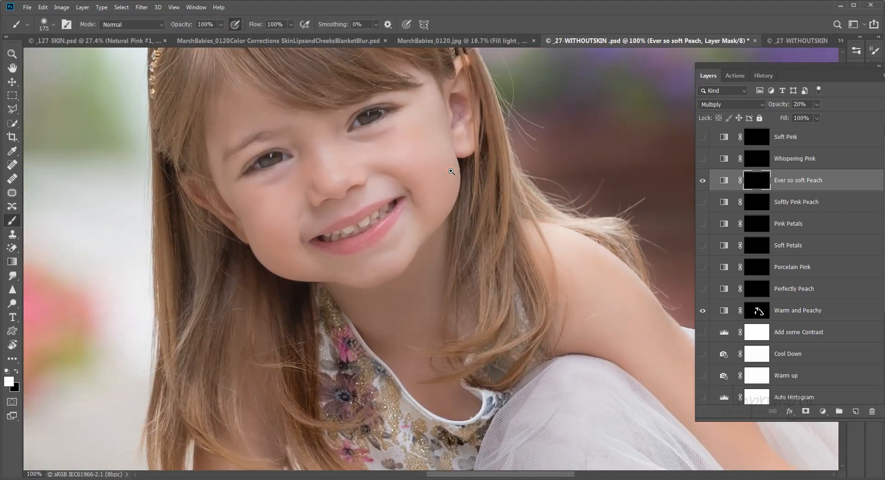
key("[")
key("[")
key("[")
key("[")
mouse_move(430, 111)
left_mouse_down()
mouse_move(410, 137)
mouse_move(363, 151)
mouse_move(415, 151)
mouse_move(434, 130)
mouse_move(438, 175)
mouse_move(438, 167)
left_mouse_up()
mouse_move(409, 228)
left_mouse_down()
mouse_move(366, 267)
mouse_move(335, 270)
mouse_move(310, 257)
mouse_move(306, 230)
mouse_move(372, 202)
mouse_move(385, 178)
mouse_move(379, 181)
left_mouse_up()
left_click_drag(313, 141, 324, 135)
- Compare the whole edited portrait with the original _27-WITHOUTSKIN.jpg
key("z")
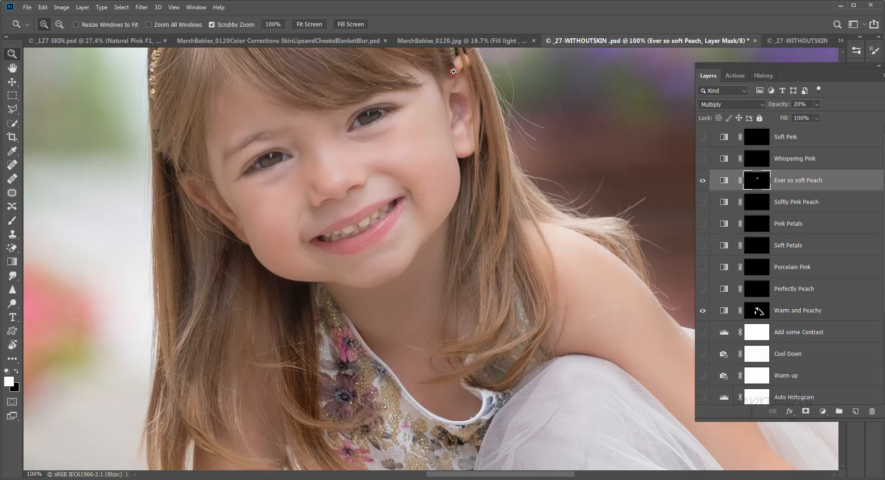
left_click(321, 26)
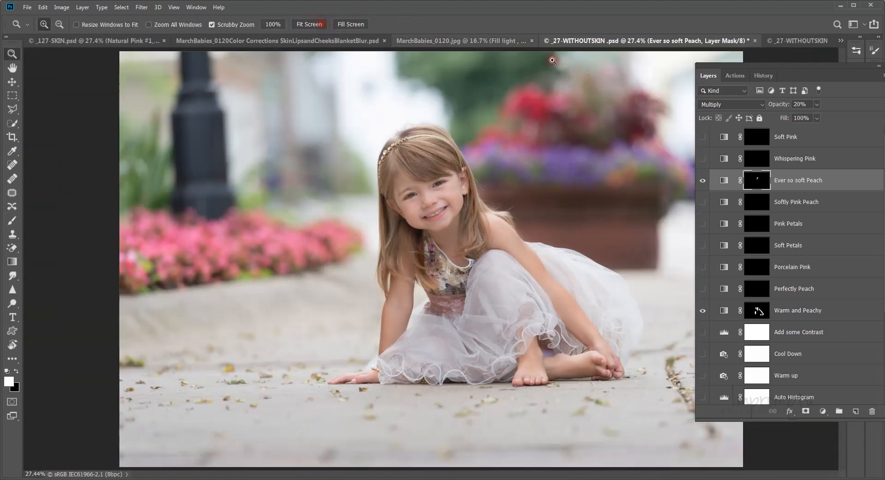
left_click(792, 39)
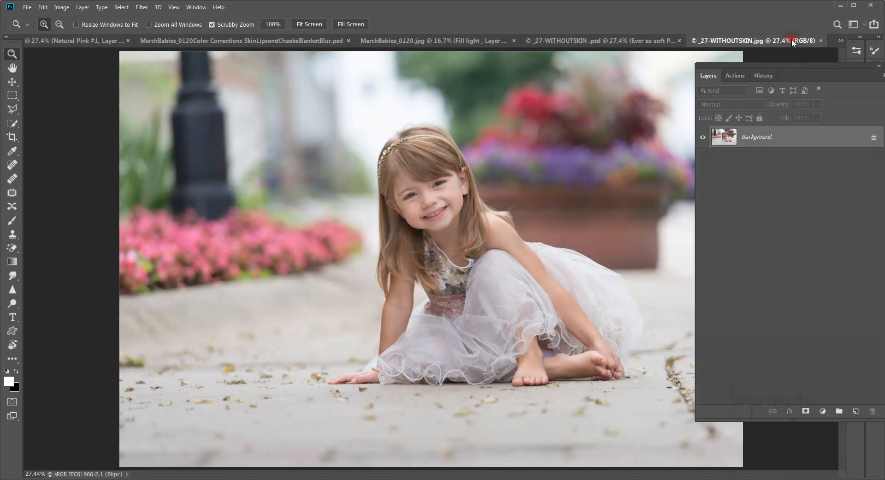
left_click(637, 40)
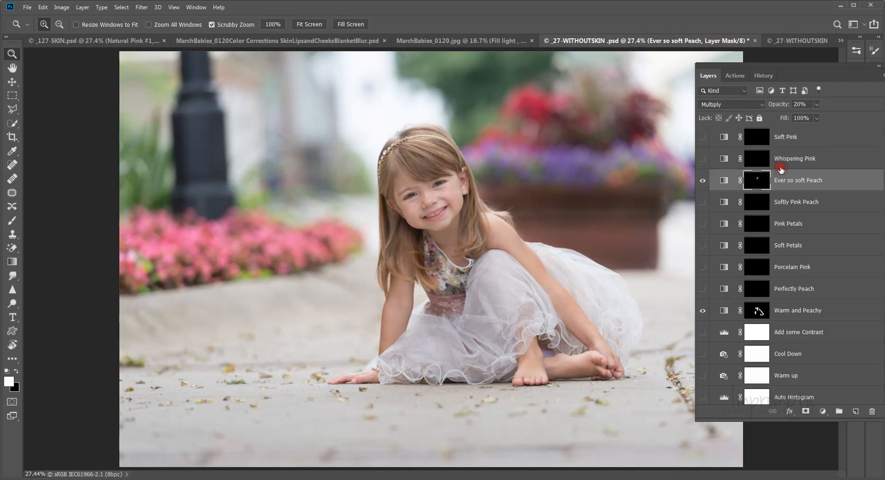
- Run the Impromptu Fix the Yellow action above the Soft Pink layer and continue past its message
left_click(792, 139)
left_click(738, 76)
left_click(719, 280)
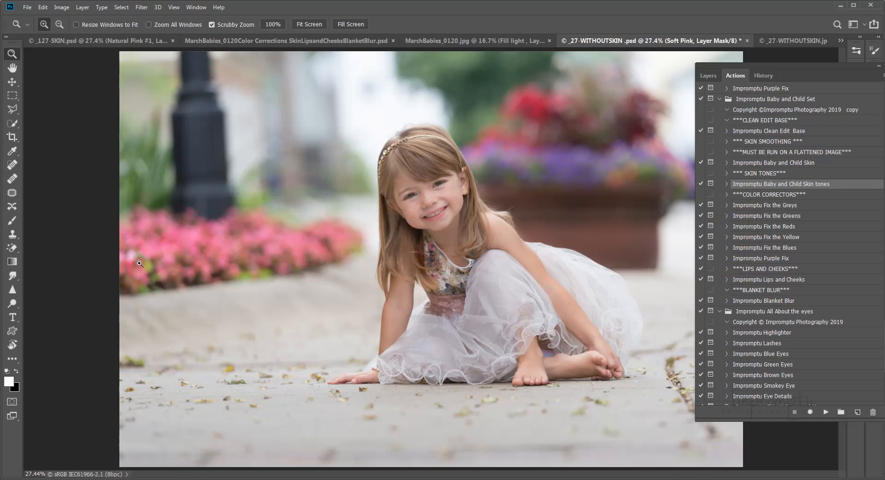
left_click(702, 268)
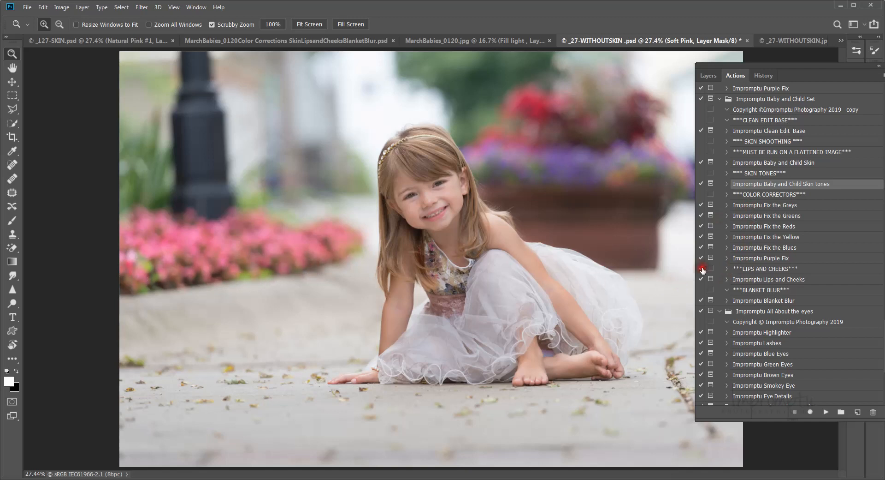
left_click(741, 239)
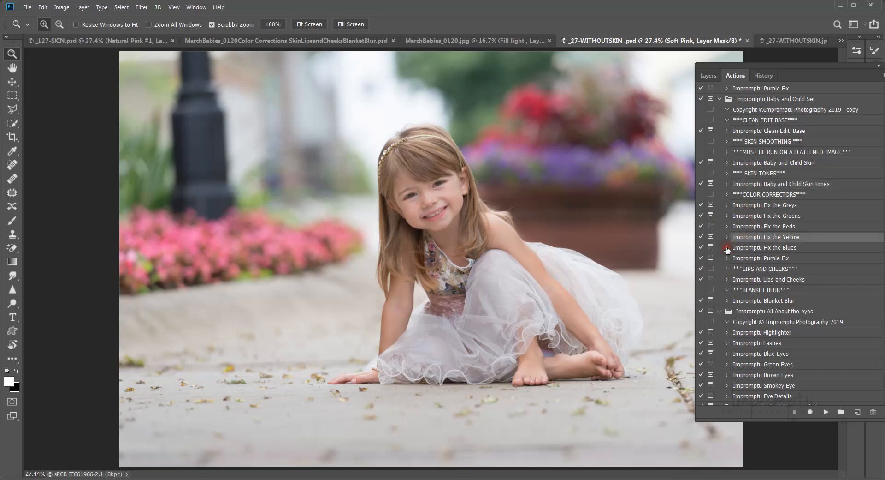
left_click(727, 249)
left_click(728, 239)
left_click(729, 242)
left_click(796, 237)
double_click(796, 238, "ctrl")
left_click(436, 198)
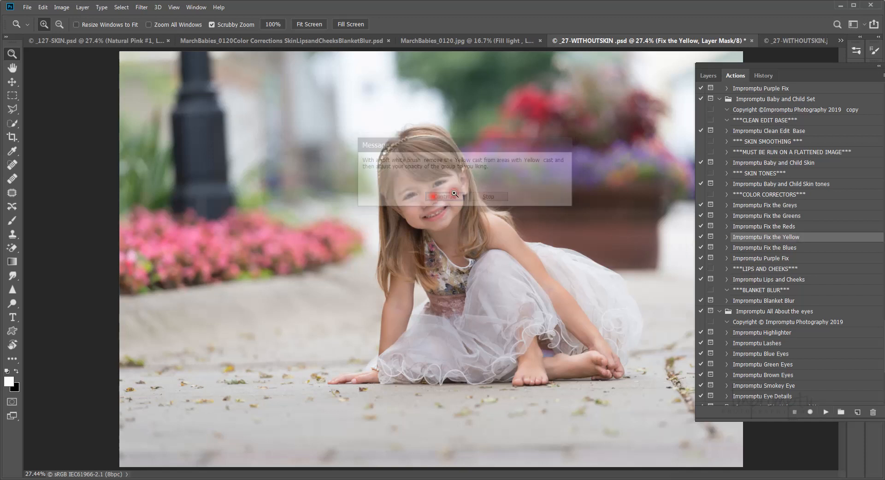
- Paint white on the Fix the Yellow mask over the pink flower bed and the foliage behind it with a size 400 brush
left_click(708, 76)
left_click(747, 126)
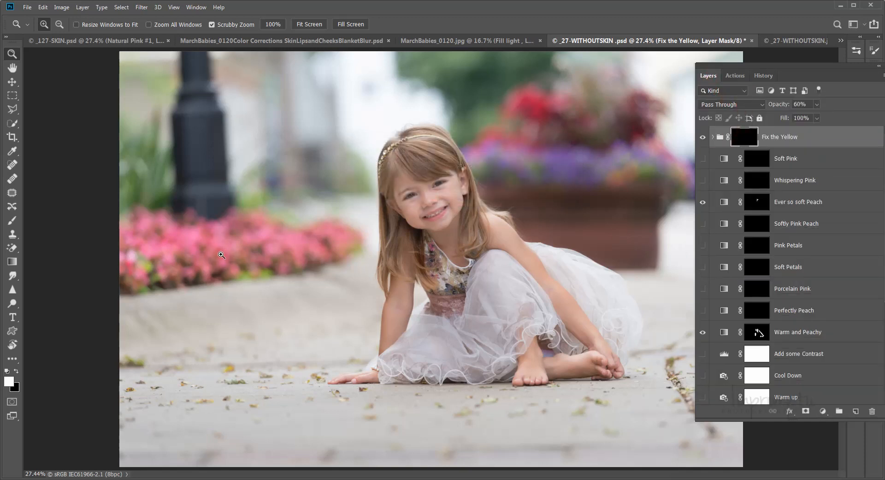
key("b")
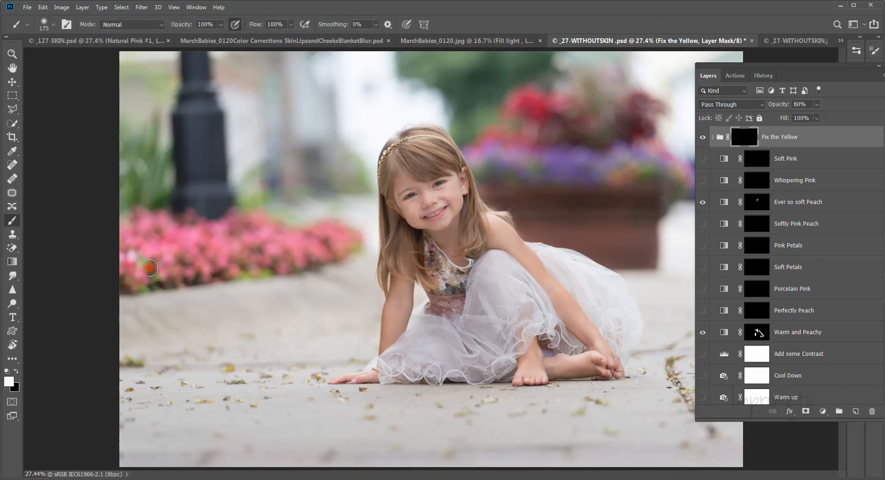
key("bracketright")
key("bracketright")
key("bracketright")
key("bracketright")
key("bracketright")
key("bracketright")
key("bracketright")
key("bracketright")
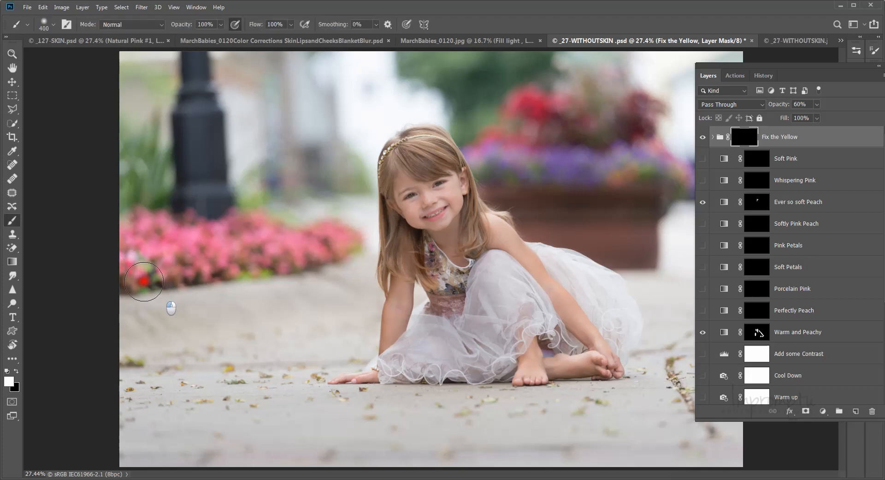
left_click(230, 271)
mouse_move(231, 271)
left_mouse_down()
mouse_move(349, 241)
mouse_move(276, 241)
mouse_move(253, 195)
mouse_move(260, 214)
mouse_move(257, 207)
mouse_move(242, 215)
mouse_move(145, 182)
mouse_move(160, 151)
mouse_move(139, 195)
mouse_move(133, 148)
mouse_move(129, 200)
mouse_move(158, 159)
mouse_move(165, 53)
mouse_move(132, 81)
left_mouse_up()
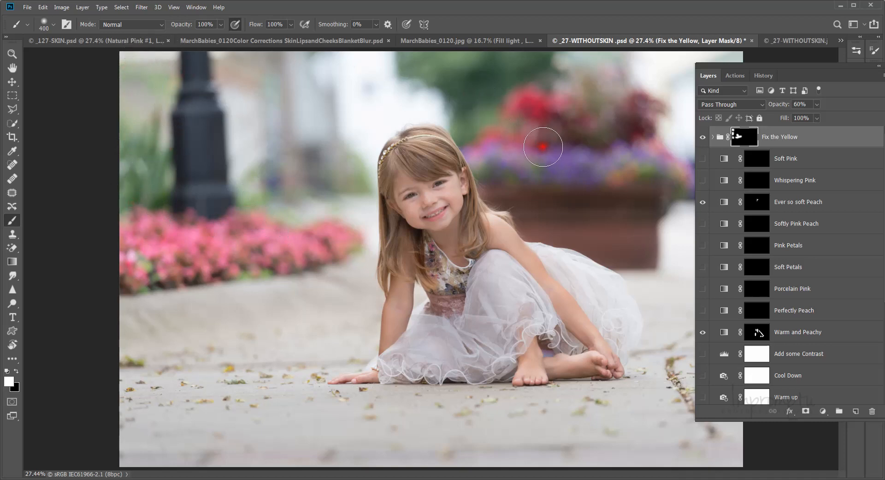
- Extend the Fix the Yellow mask in white over the blurred greenery between the lamp post and the child with a size 250 brush
key("bracketleft")
key("bracketleft")
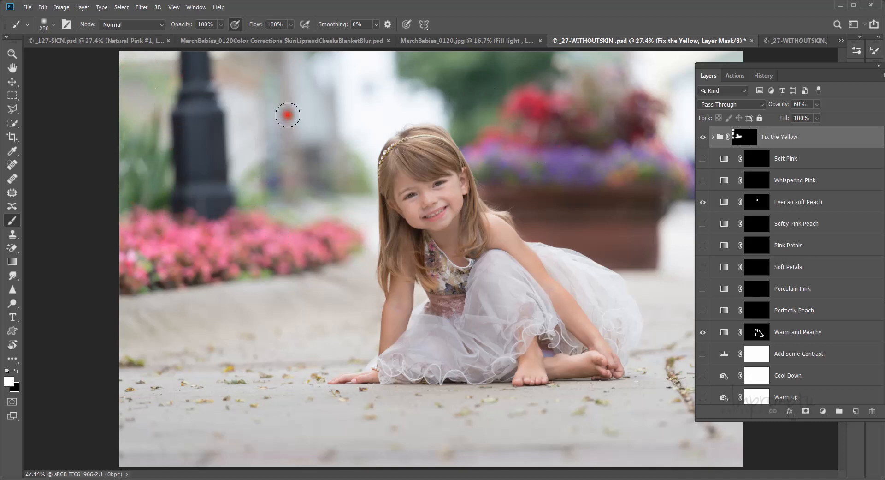
mouse_move(342, 163)
left_mouse_down()
mouse_move(358, 184)
mouse_move(321, 179)
mouse_move(314, 155)
mouse_move(255, 188)
mouse_move(251, 202)
mouse_move(253, 175)
left_mouse_up()
- Run the Impromptu Lips and Cheeks action above the Fix the Yellow group and continue past its message
left_click(773, 134)
left_click(733, 83)
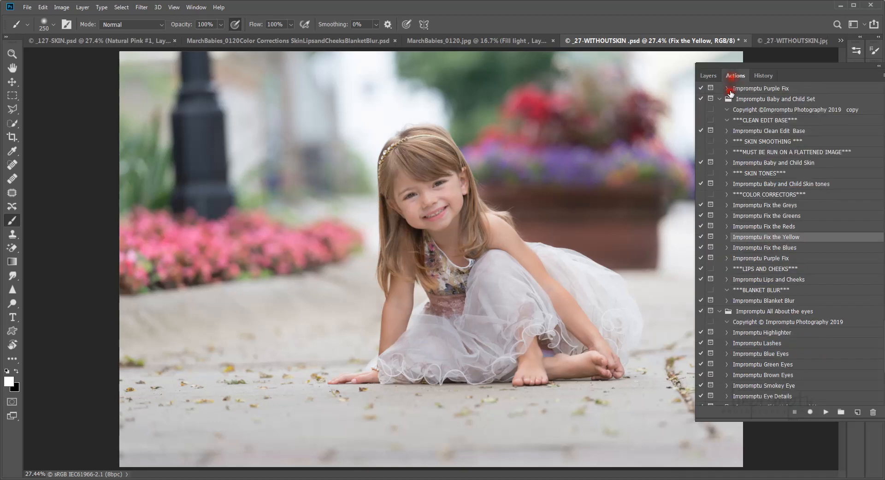
left_click(746, 280)
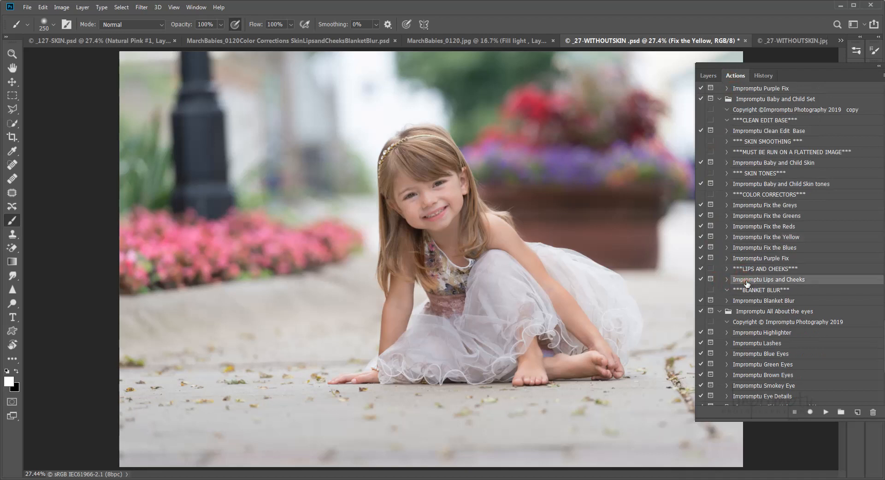
double_click(747, 282, "ctrl")
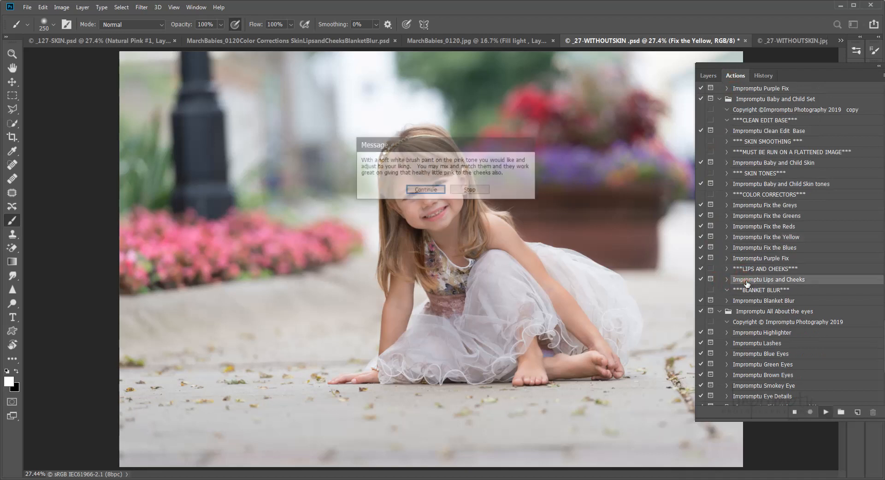
left_click(435, 191)
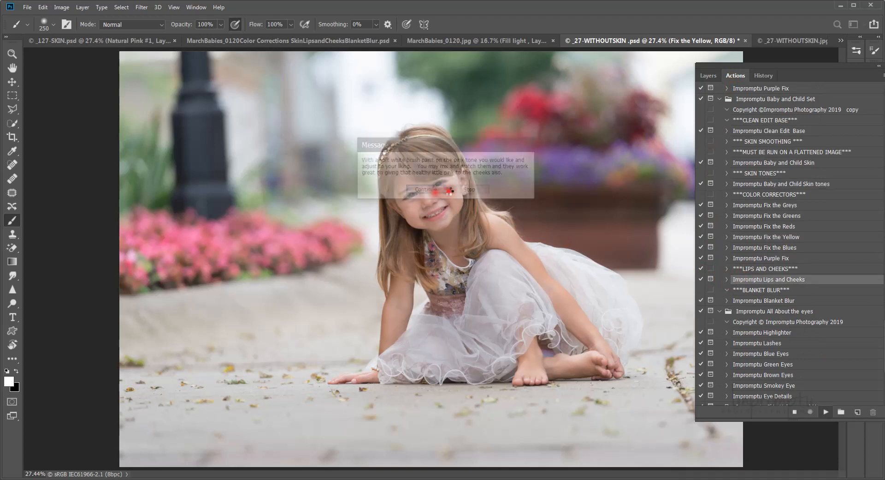
- Show the Pink 1 layer and make its mask active
left_click(706, 75)
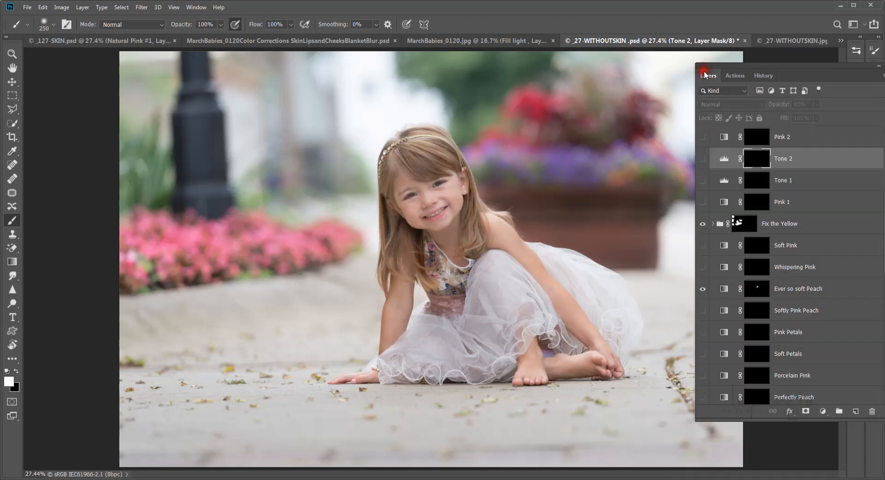
left_click(771, 190)
left_click(757, 203)
left_click(756, 205)
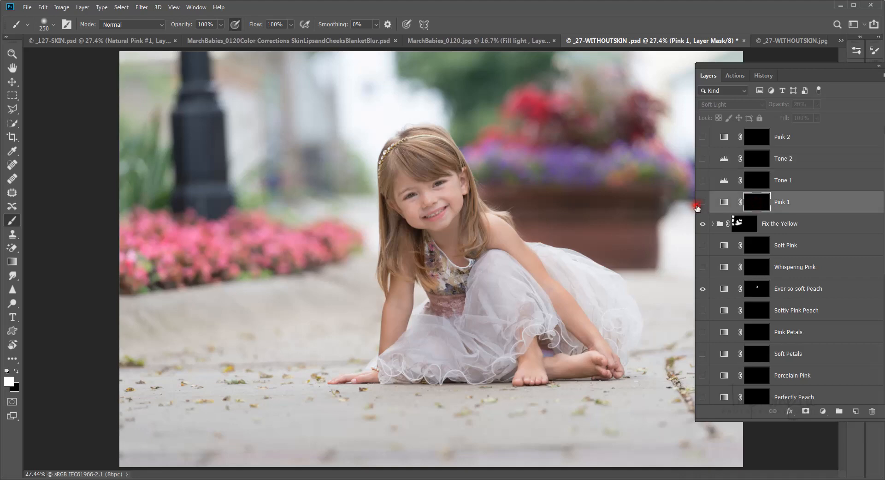
left_click(703, 202)
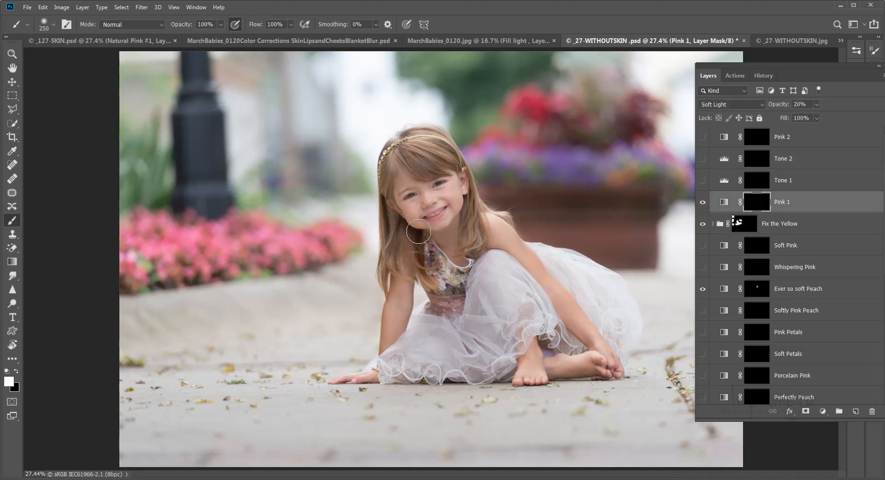
- Paint white on the Pink 1 mask over the child's lips, reducing the brush to size 15 for the finer parts
key("z")
left_click_drag(427, 216, 427, 216)
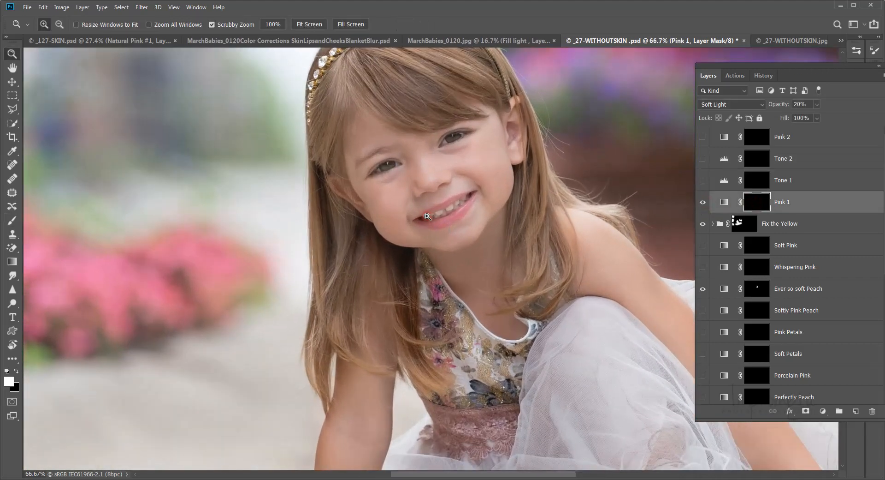
left_click(427, 217)
key("b")
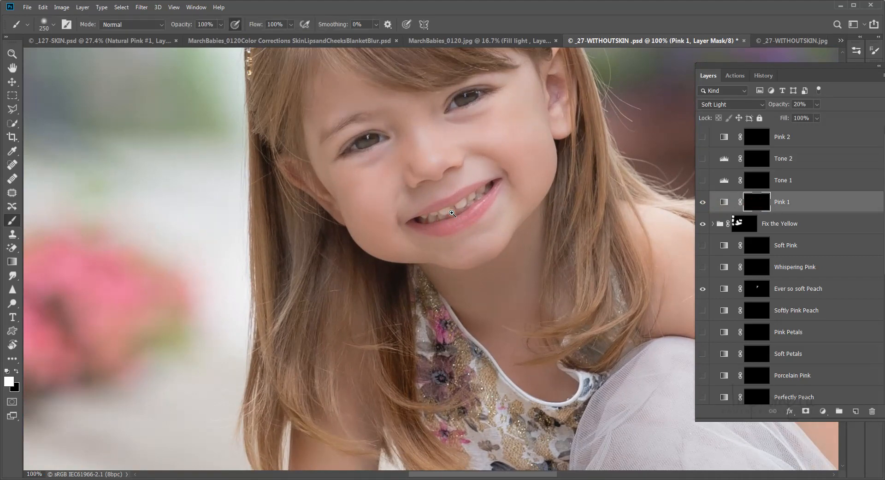
key("bracketleft")
key("bracketleft")
key("bracketleft")
key("bracketleft")
key("bracketleft")
key("bracketleft")
key("bracketleft")
key("bracketleft")
key("bracketleft")
key("bracketleft")
key("bracketleft")
key("bracketleft")
mouse_move(496, 187)
left_mouse_down()
mouse_move(461, 222)
mouse_move(417, 225)
left_mouse_up()
key("bracketleft")
key("bracketleft")
key("bracketleft")
left_click_drag(486, 183, 426, 209)
- Show the Pink 2 layer and set its blend mode to Multiply
left_click(746, 136)
left_click(702, 136)
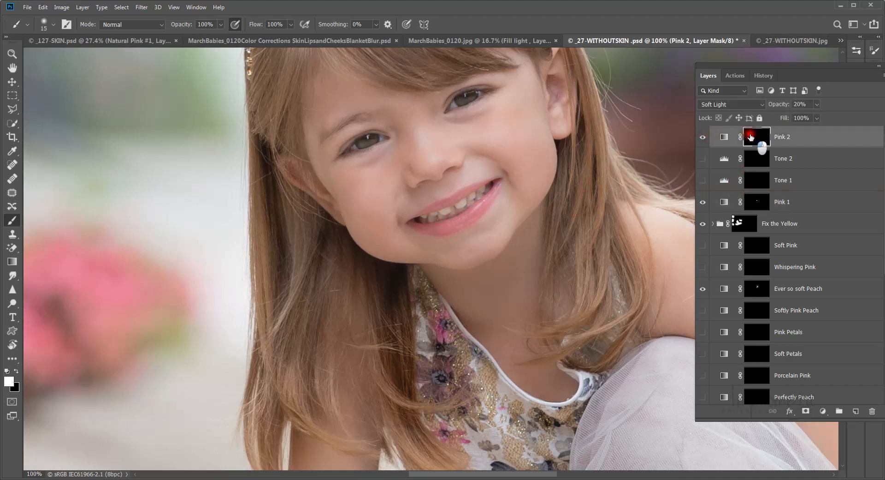
left_click(721, 106)
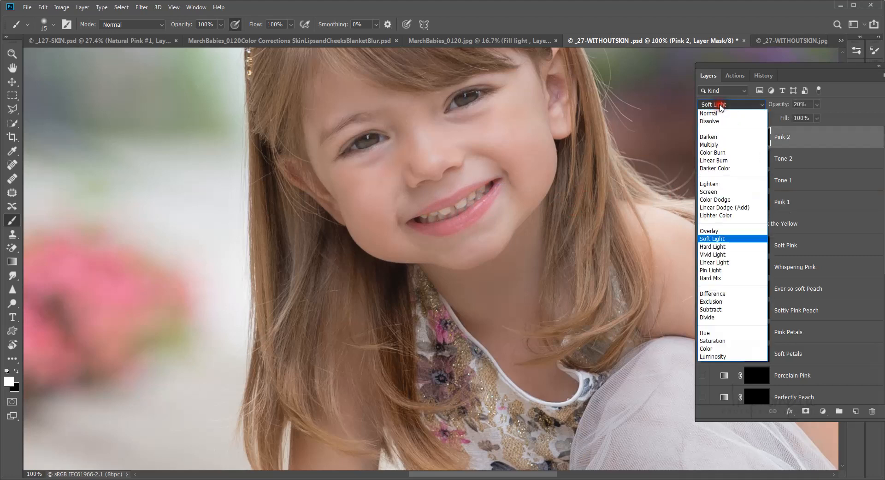
left_click(714, 143)
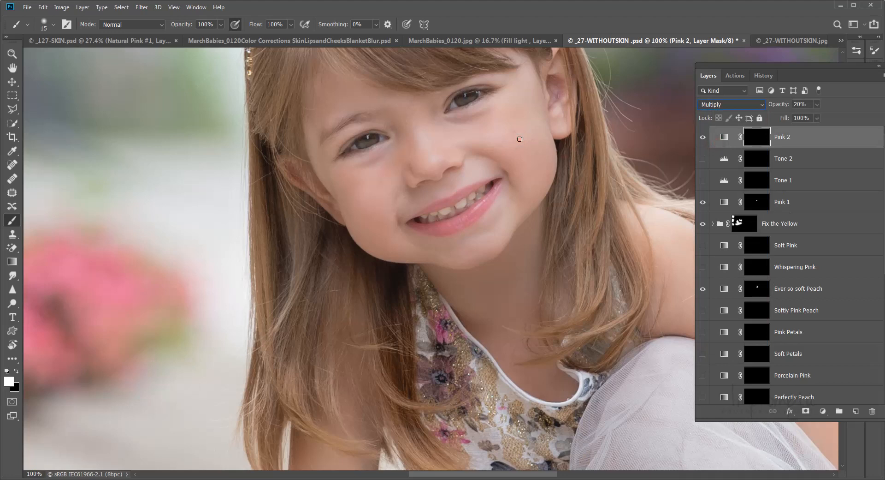
- Paint white on the Pink 2 mask over both of the child's cheeks with a size 90 brush
left_click(762, 137)
key("bracketright")
key("bracketright")
key("bracketright")
key("bracketright")
key("bracketright")
key("bracketright")
key("bracketright")
key("bracketright")
key("bracketright")
key("bracketright")
key("bracketright")
mouse_move(523, 107)
left_mouse_down()
mouse_move(494, 133)
mouse_move(534, 160)
mouse_move(492, 130)
mouse_move(522, 114)
left_mouse_up()
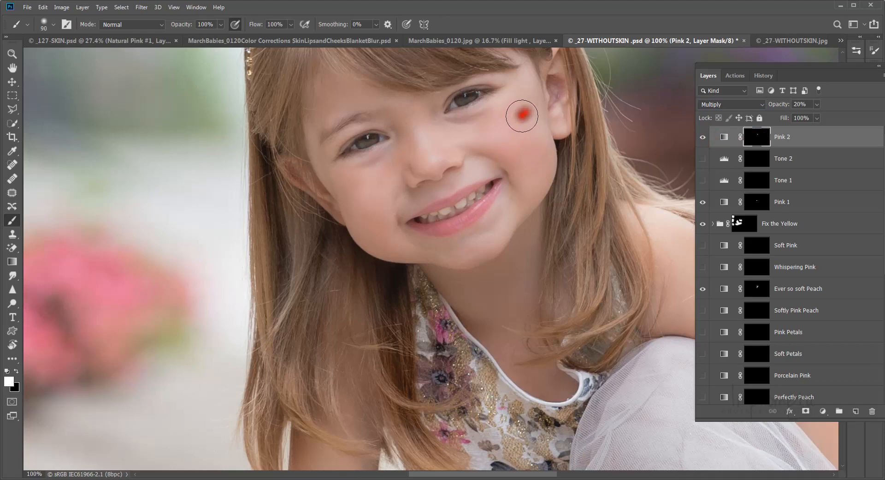
mouse_move(379, 214)
left_mouse_down()
mouse_move(353, 196)
mouse_move(384, 186)
mouse_move(372, 229)
mouse_move(375, 186)
mouse_move(352, 192)
left_mouse_up()
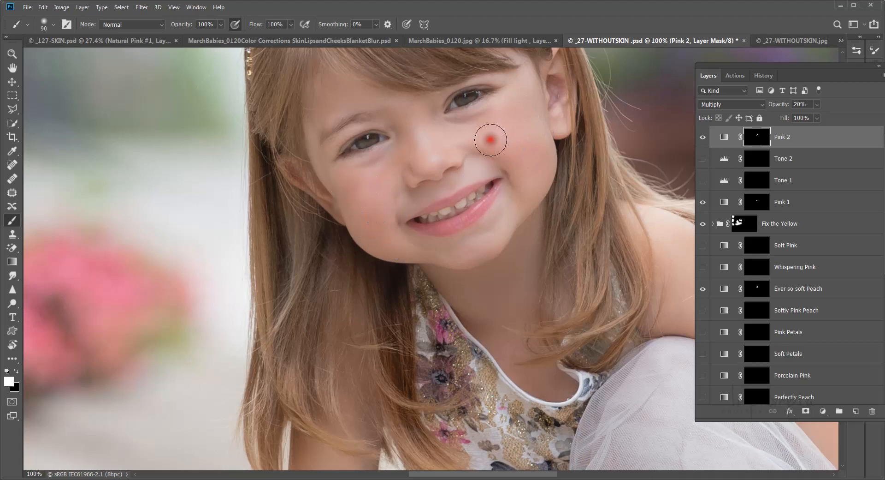
mouse_move(493, 138)
left_mouse_down()
mouse_move(527, 119)
mouse_move(534, 138)
mouse_move(516, 153)
left_mouse_up()
left_click_drag(366, 163, 362, 169)
left_click(369, 167)
left_click(566, 168)
- Compare the whole edited portrait with the original Background layer alone
key("z")
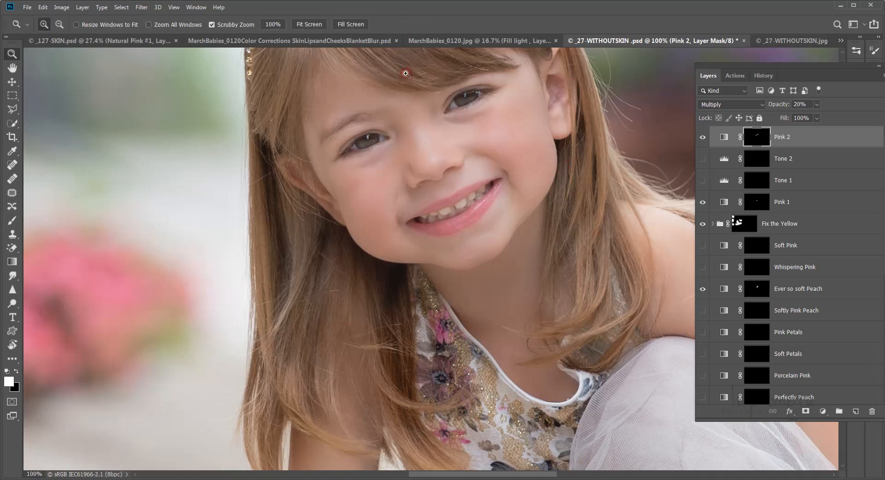
left_click(309, 24)
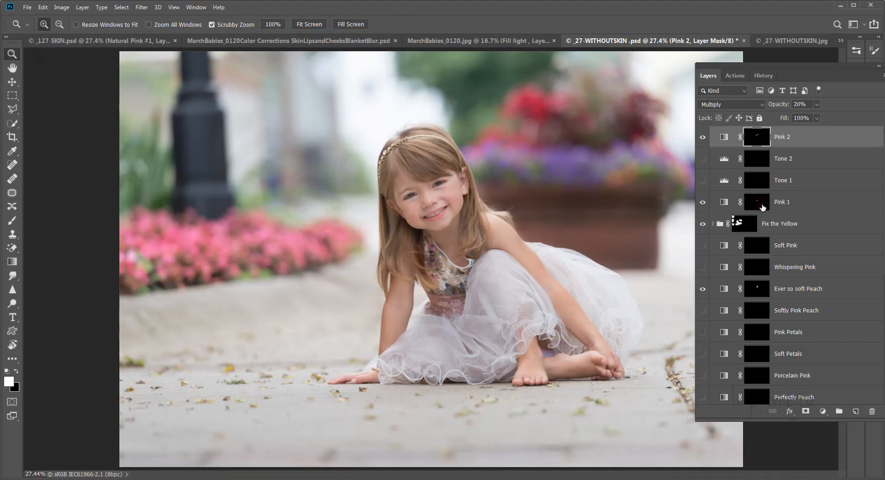
scroll(765, 208, "down", 5)
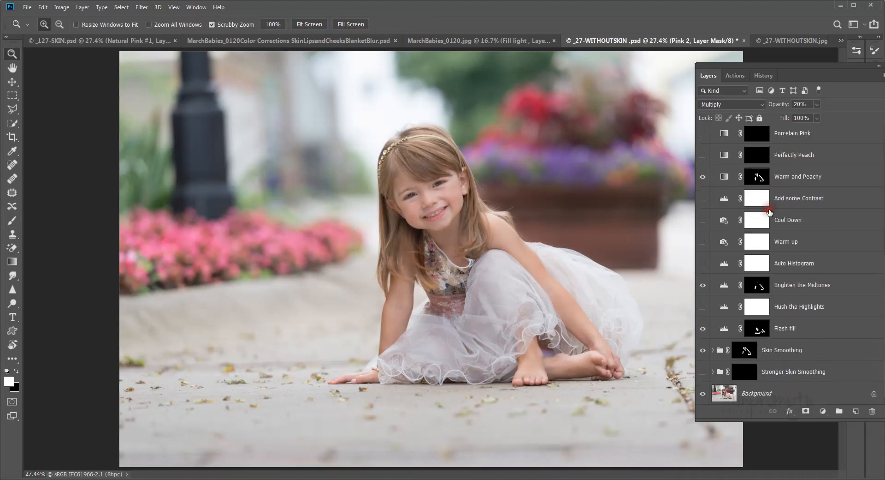
left_click(702, 393, "alt")
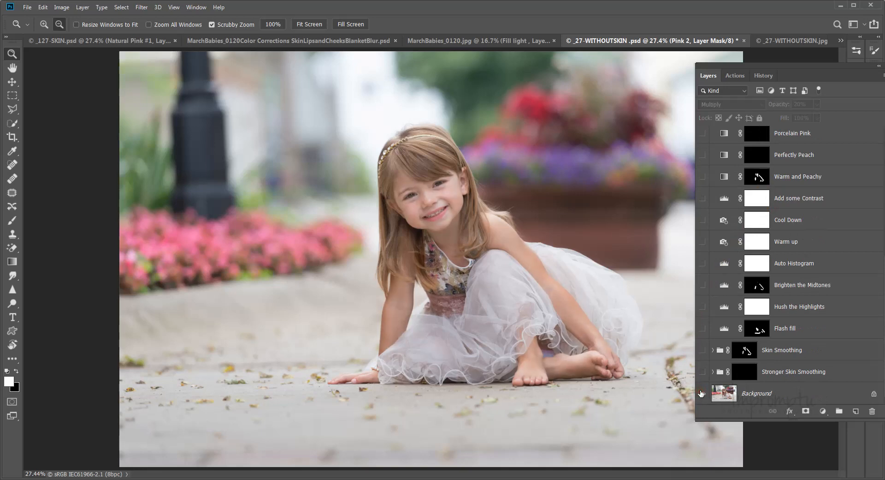
left_click(702, 393, "alt")
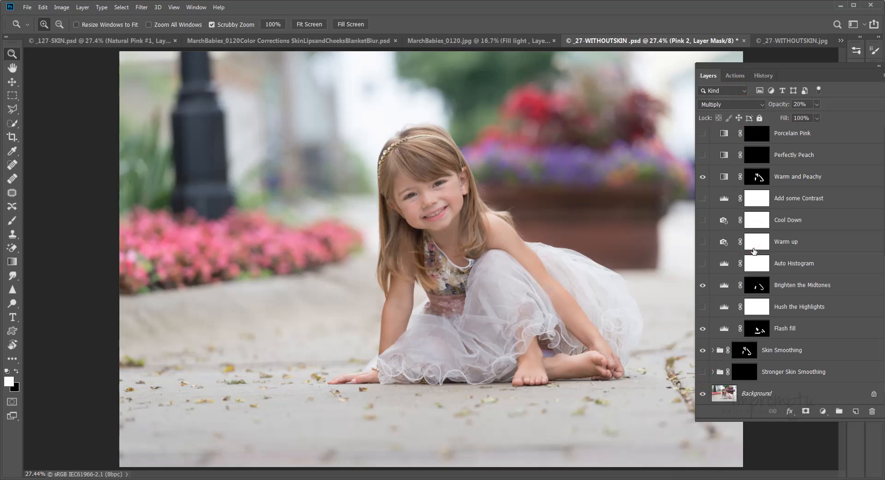
- Show the Add some Contrast layer and invert its mask to black
left_click(755, 199)
left_click(703, 199)
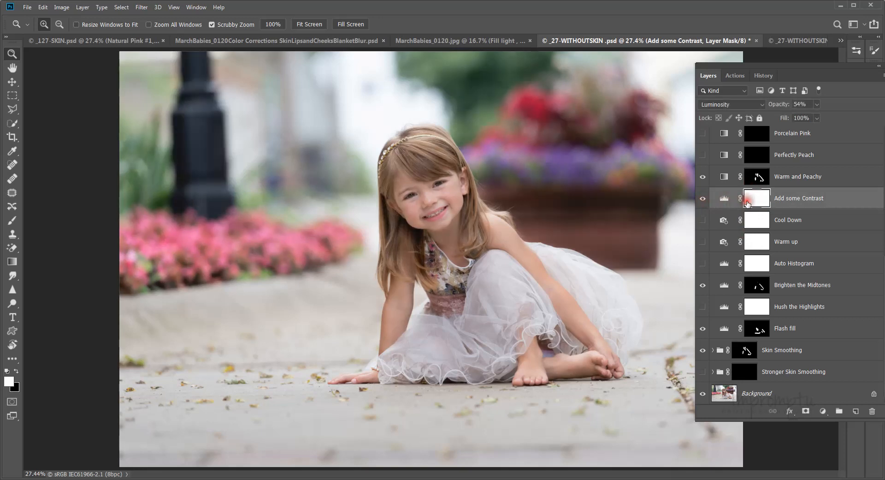
key("ctrl+i")
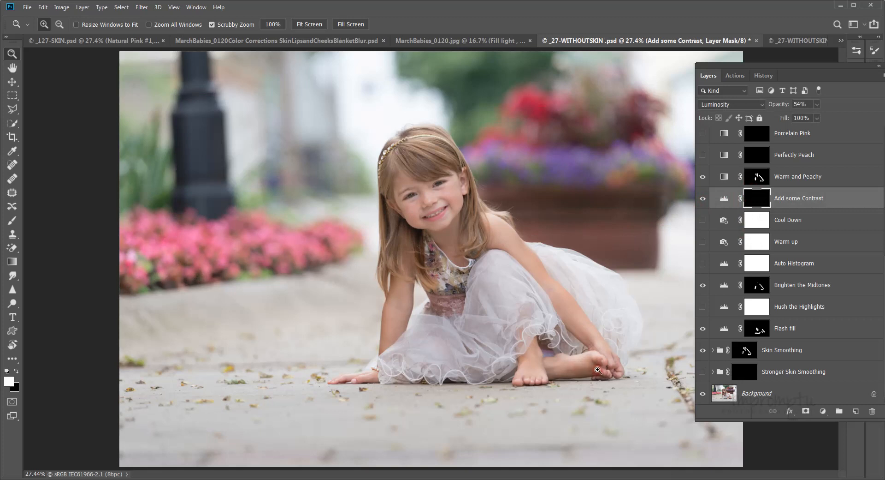
- Paint white on the Add some Contrast mask along the pavement from the child's feet to her hand with a size 500 brush
key("b")
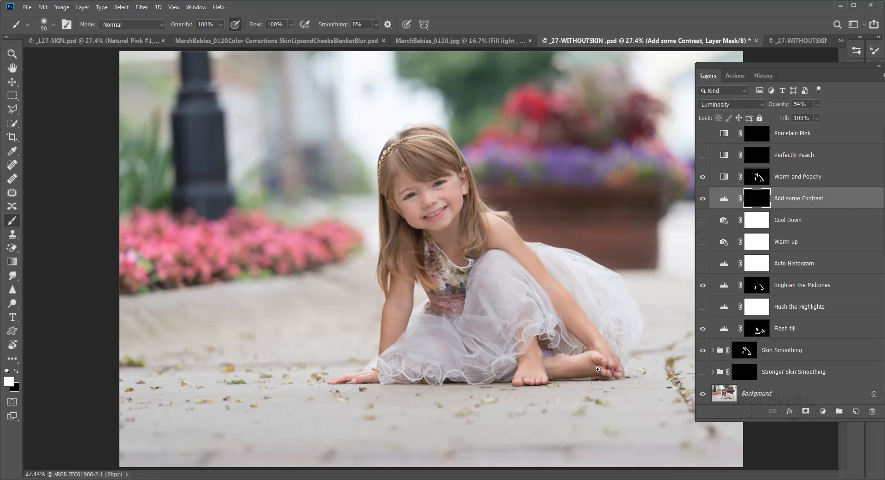
key("bracketright")
key("bracketright")
key("bracketright")
key("bracketright")
key("bracketright")
key("bracketright")
key("bracketright")
key("bracketright")
key("bracketright")
left_click_drag(622, 364, 332, 380)
- Set the Add some Contrast layer's opacity to 66% and compare the image with and without the layer
left_click(702, 198)
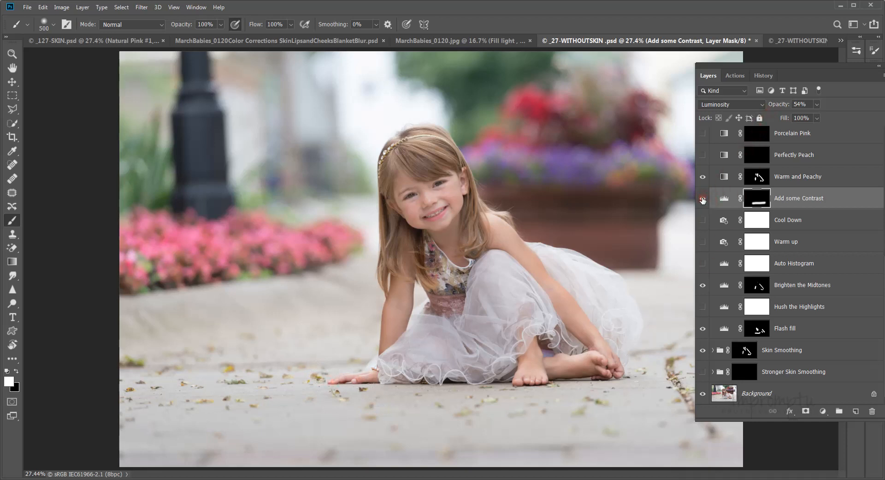
left_click(703, 198)
left_click(703, 198)
left_click_drag(782, 107, 787, 107)
left_click(703, 199)
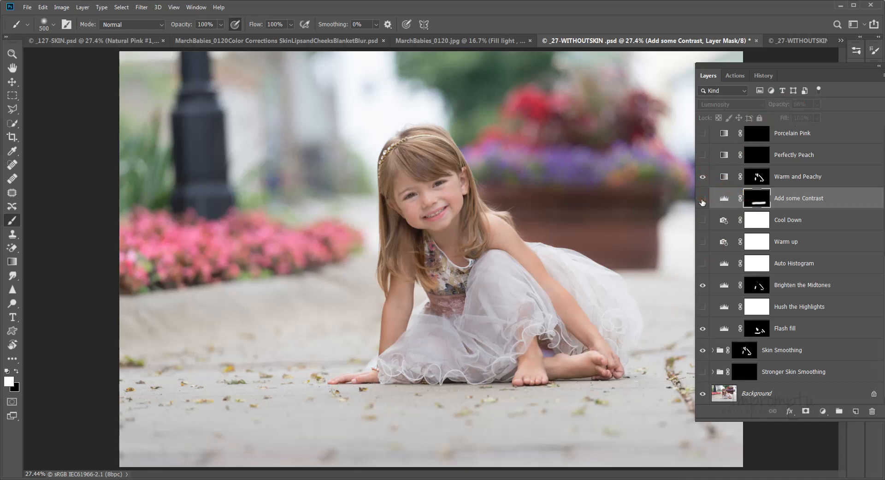
left_click(703, 201)
left_click(703, 200)
left_click(702, 200)
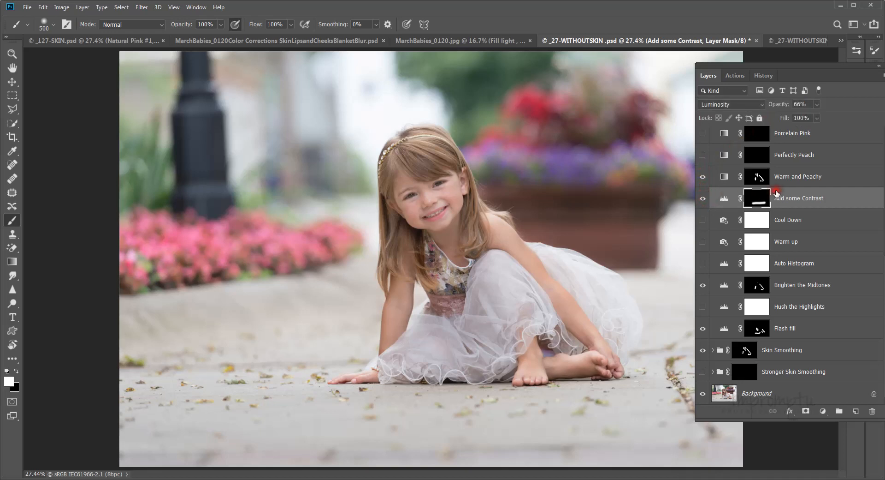
scroll(788, 146, "up", 3)
scroll(788, 147, "down", 3)
- Flatten the image into the Background layer and discard the hidden layers
left_click(27, 7)
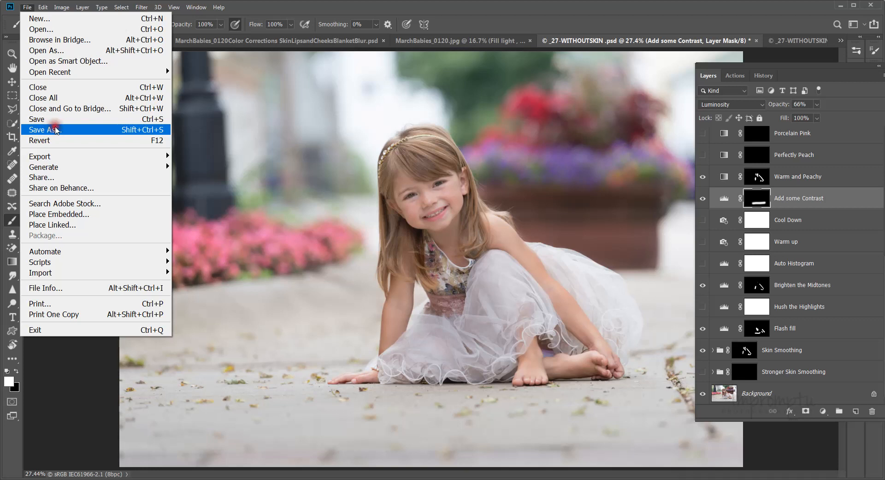
left_click(756, 389)
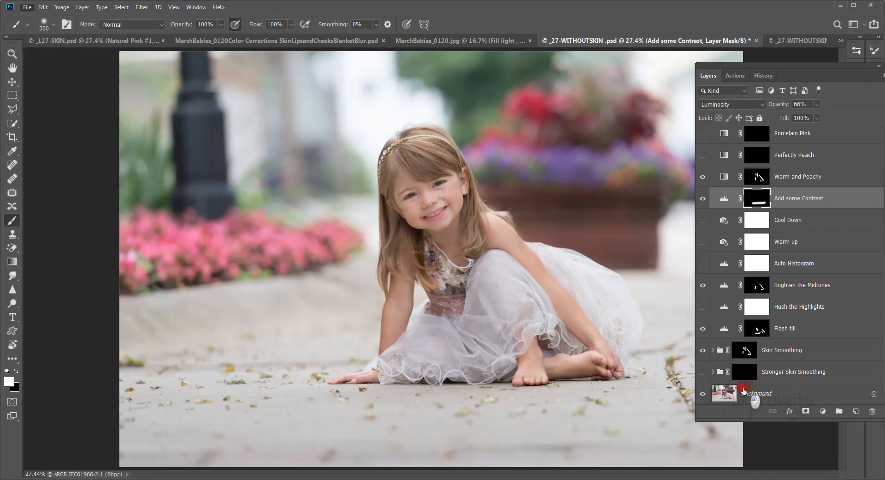
left_click(750, 393)
right_click(771, 395)
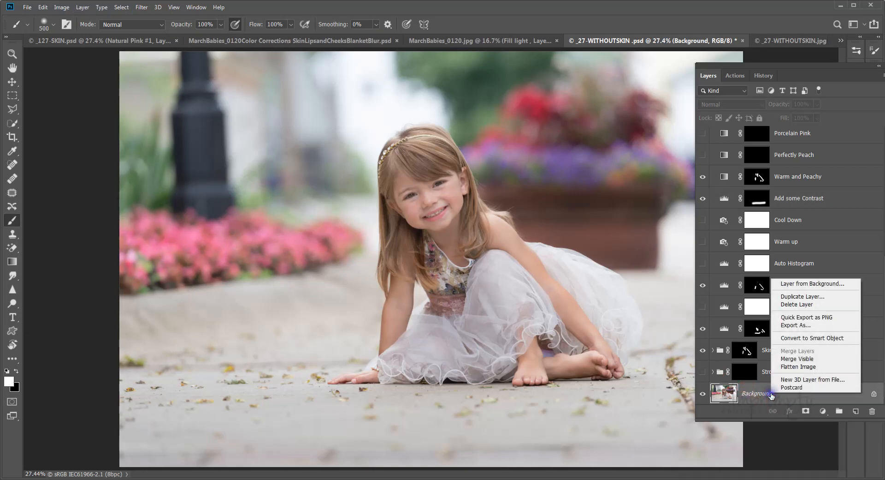
left_click(781, 367)
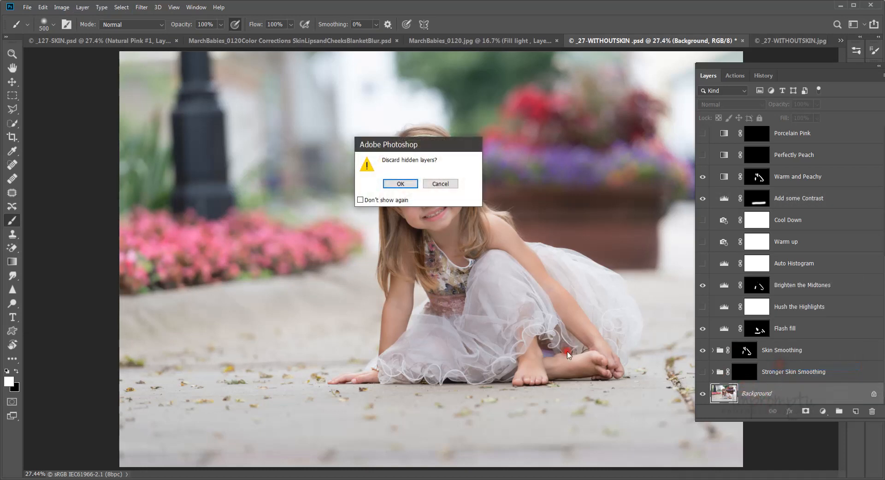
left_click(408, 181)
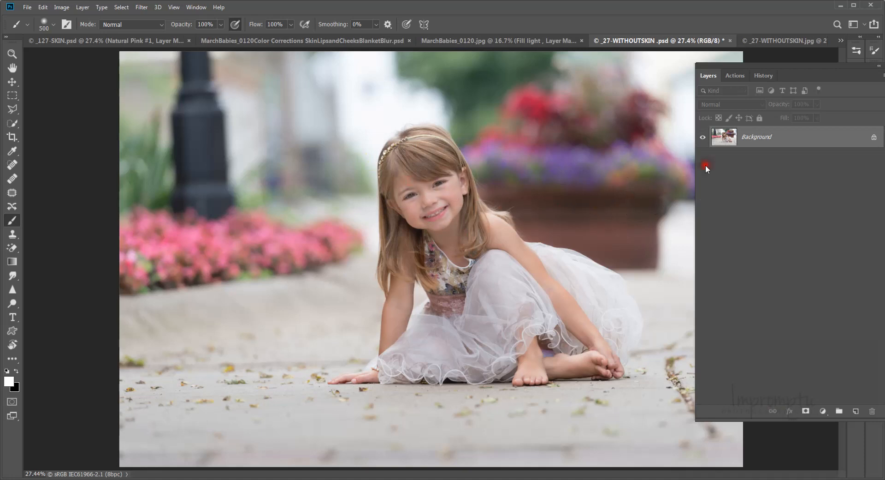
- Run the Impromptu Eye Details action on the flattened image, continuing past its messages, and show the resulting layers
left_click(737, 77)
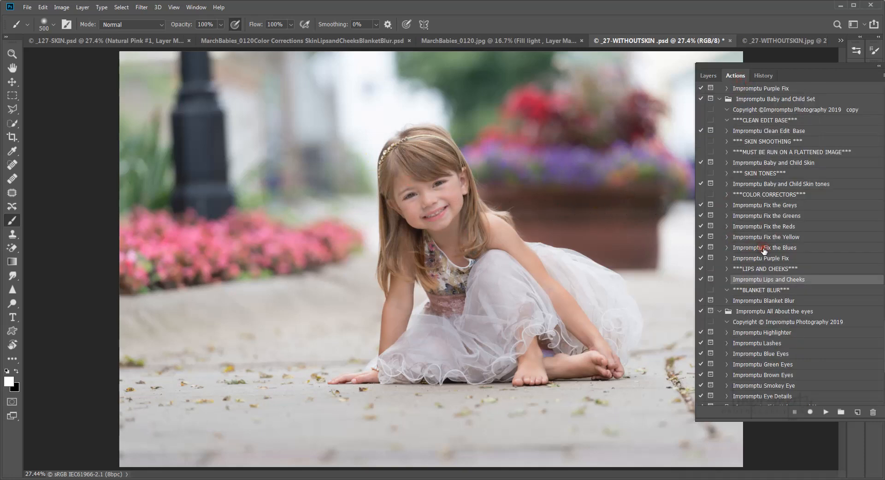
scroll(752, 311, "down", 3)
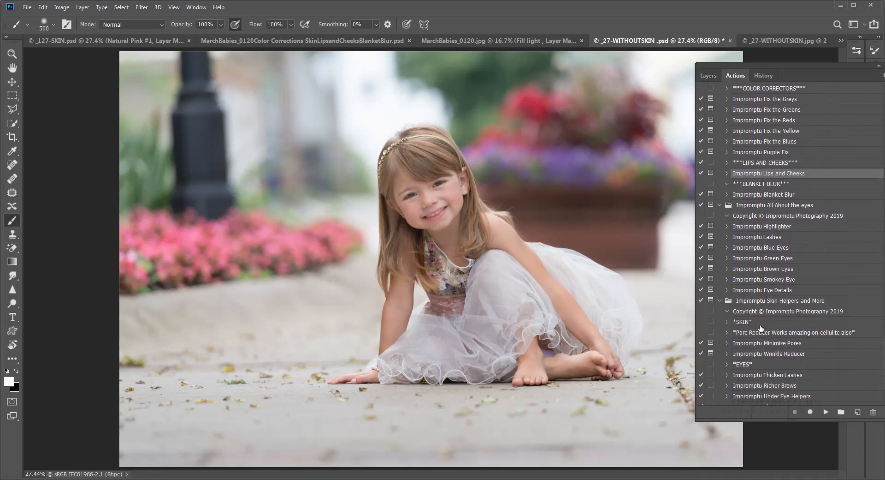
left_click(752, 290)
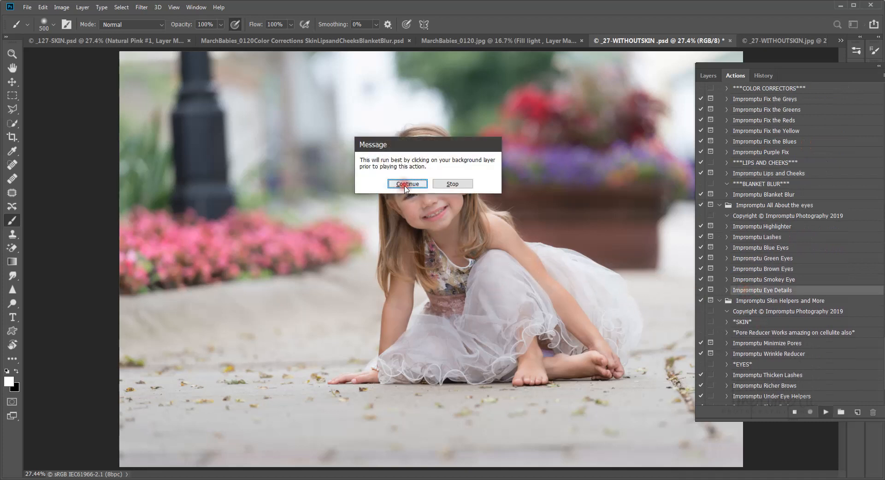
left_click(405, 185)
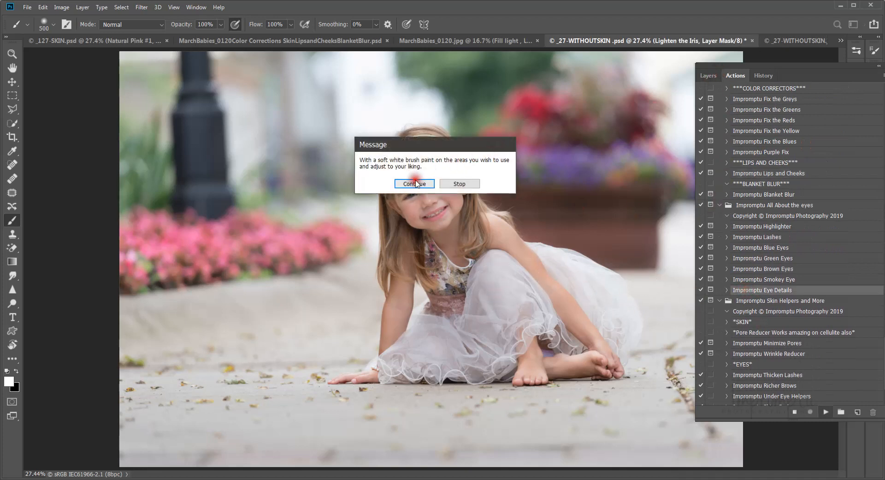
left_click(418, 180)
left_click(706, 75)
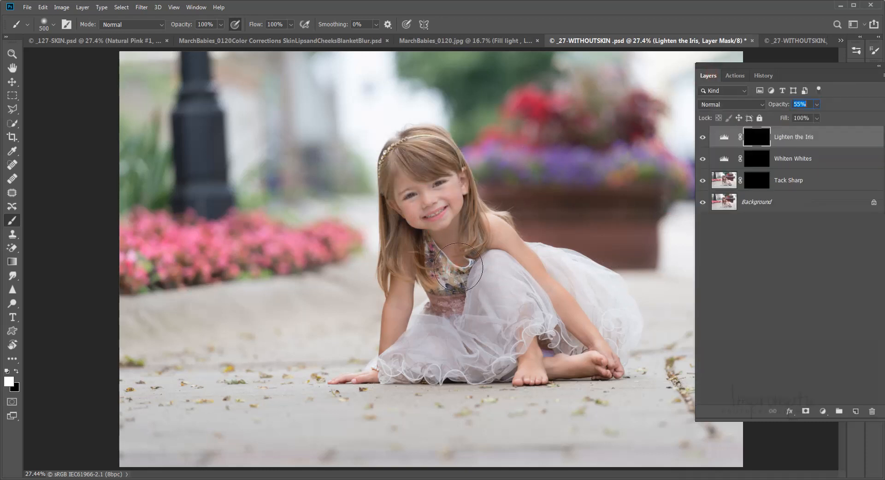
- Paint white on the Whiten Whites mask over the eye whites and teeth with a brush of about size 30, and set its opacity to 8%
key("z")
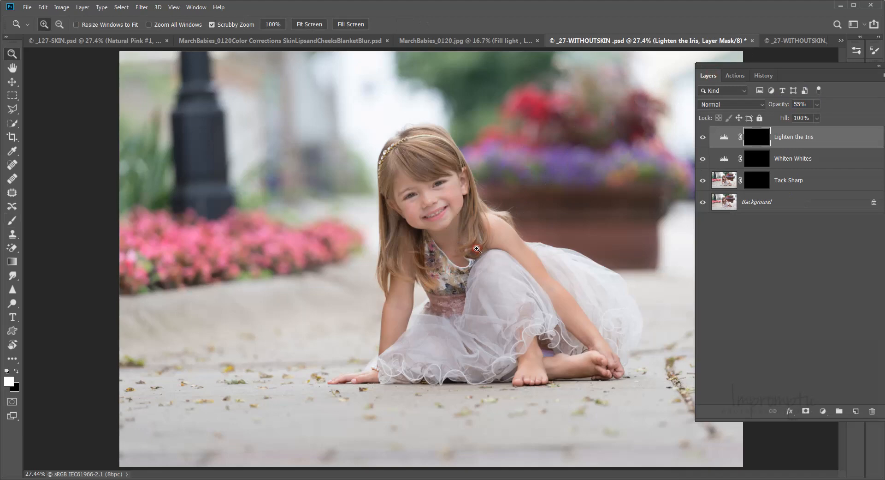
left_click(435, 197)
left_click(435, 197)
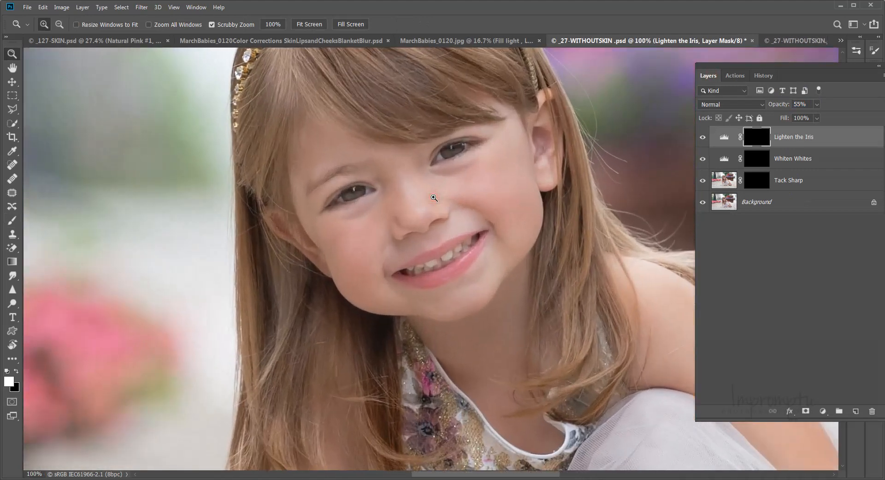
left_click(756, 156)
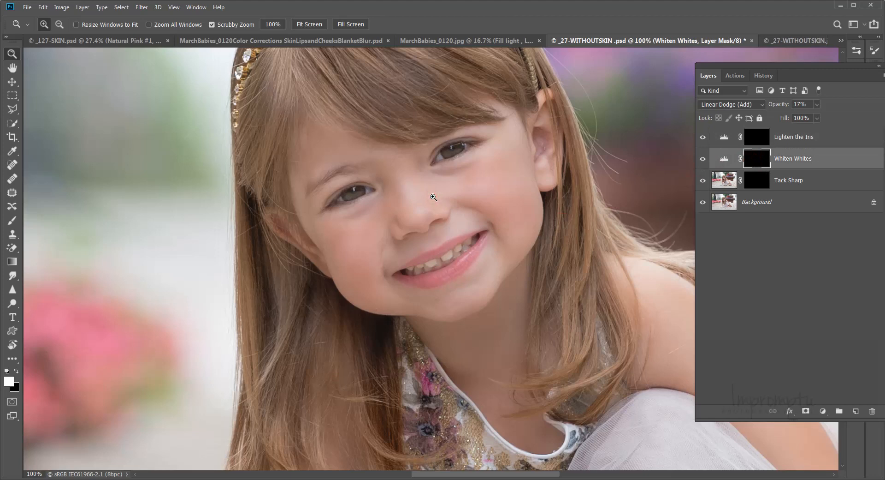
key("b")
key("bracketleft")
key("bracketleft")
key("bracketleft")
key("bracketleft")
key("bracketleft")
key("bracketleft")
key("bracketleft")
key("bracketleft")
key("bracketleft")
key("bracketleft")
key("bracketleft")
key("bracketleft")
key("bracketleft")
key("bracketleft")
key("bracketleft")
key("bracketleft")
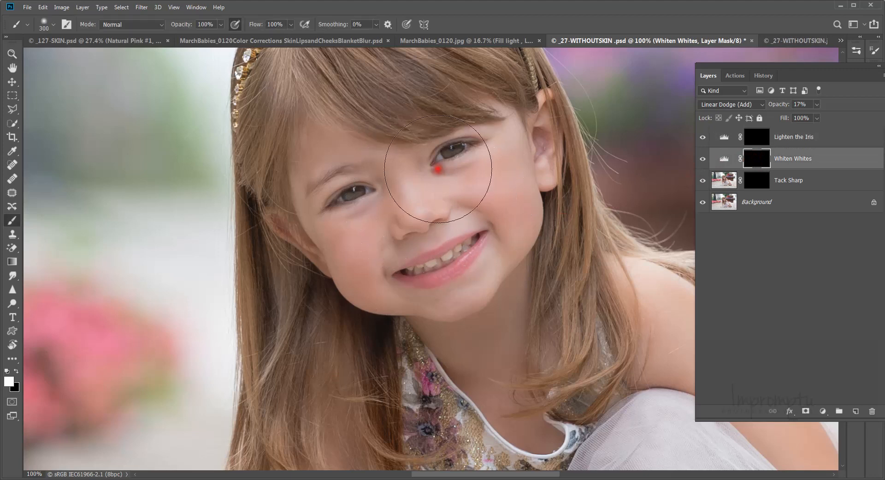
key("bracketleft")
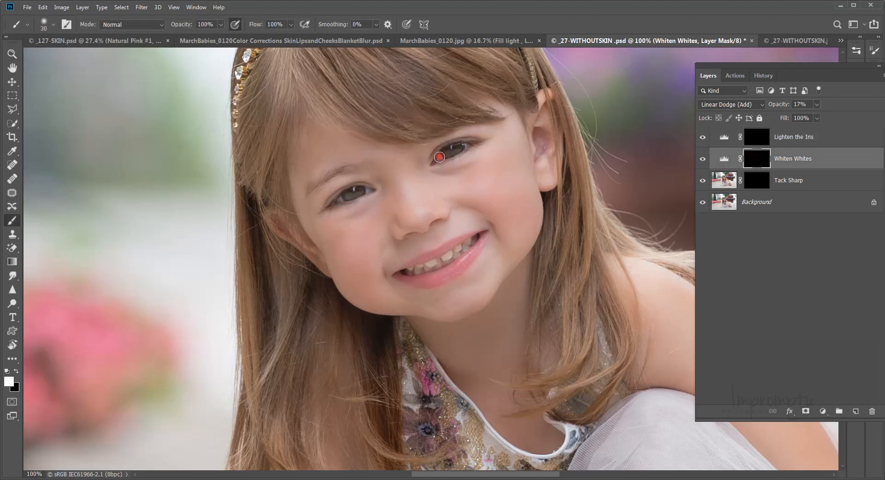
key("bracketleft")
left_click(368, 189)
key("]")
left_click_drag(475, 241, 412, 270)
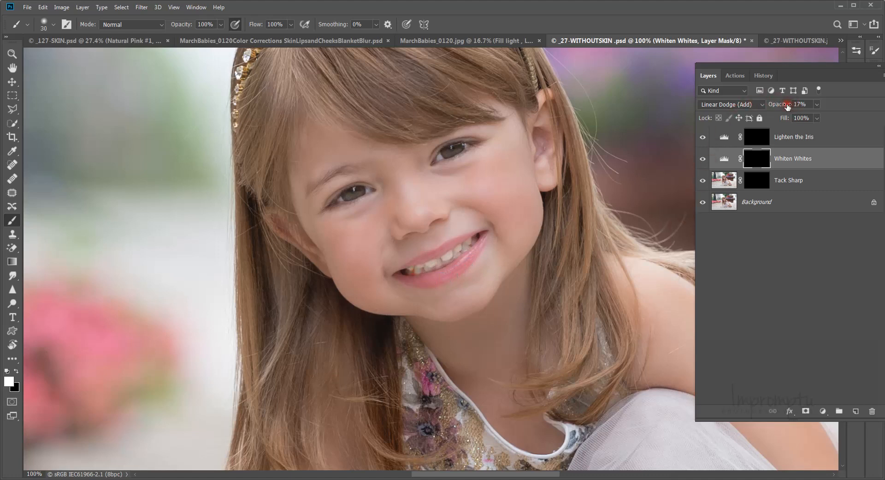
left_click_drag(787, 108, 784, 109)
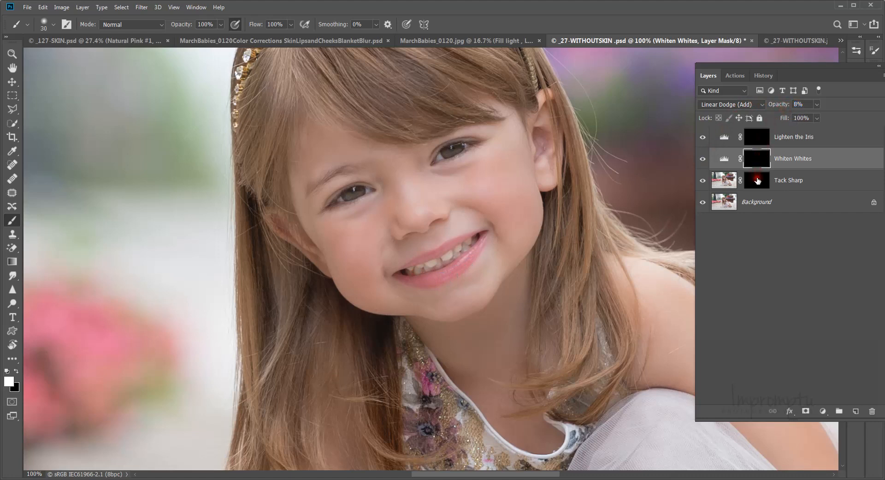
- Paint white on the Lighten the Iris mask over both irises with a size 20 brush
left_click(756, 138)
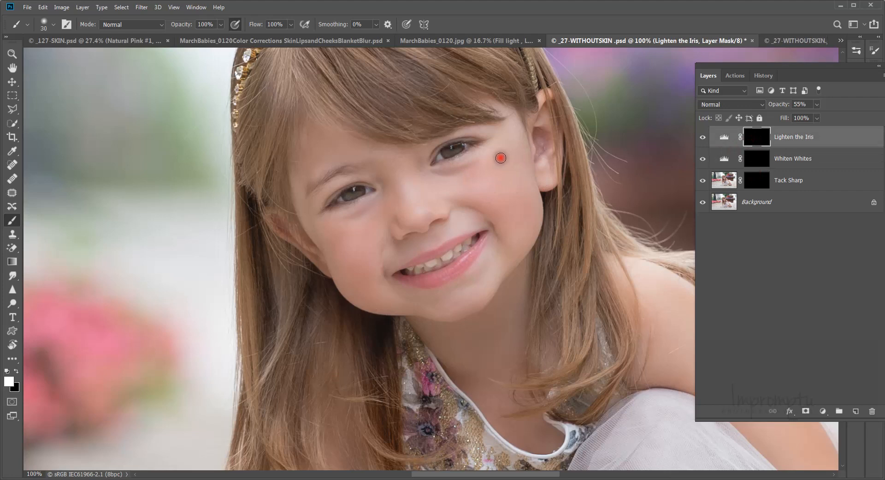
key("bracketleft")
left_click(459, 147)
mouse_move(353, 197)
left_mouse_down()
mouse_move(345, 197)
mouse_move(362, 189)
left_mouse_up()
- Paint white over both eyes on the Tack Sharp layer with a size 15 brush
left_click(790, 184)
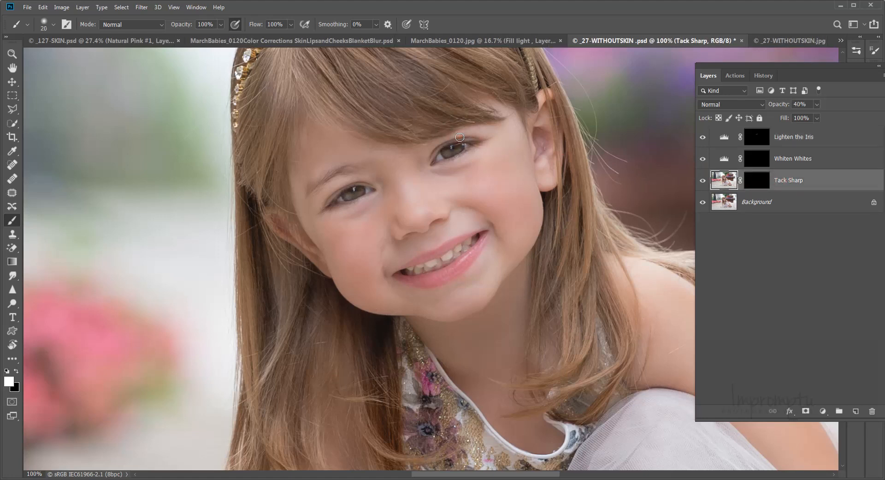
key("bracketleft")
mouse_move(452, 146)
left_mouse_down()
mouse_move(483, 142)
mouse_move(459, 148)
mouse_move(455, 159)
mouse_move(359, 166)
mouse_move(325, 217)
mouse_move(325, 205)
mouse_move(352, 190)
mouse_move(320, 202)
mouse_move(361, 206)
mouse_move(373, 190)
left_mouse_up()
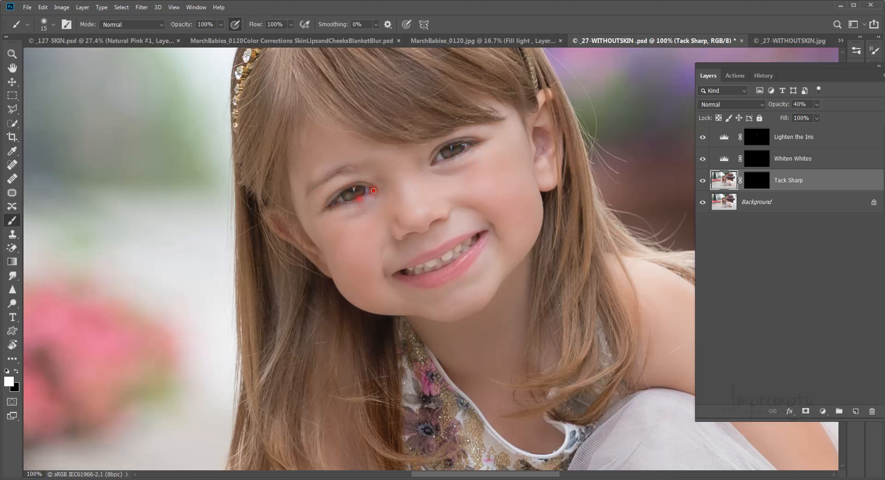
- Run the Impromptu Brown Eyes action above the Lighten the Iris layer and show the resulting layers
left_click(790, 138)
left_click(746, 76)
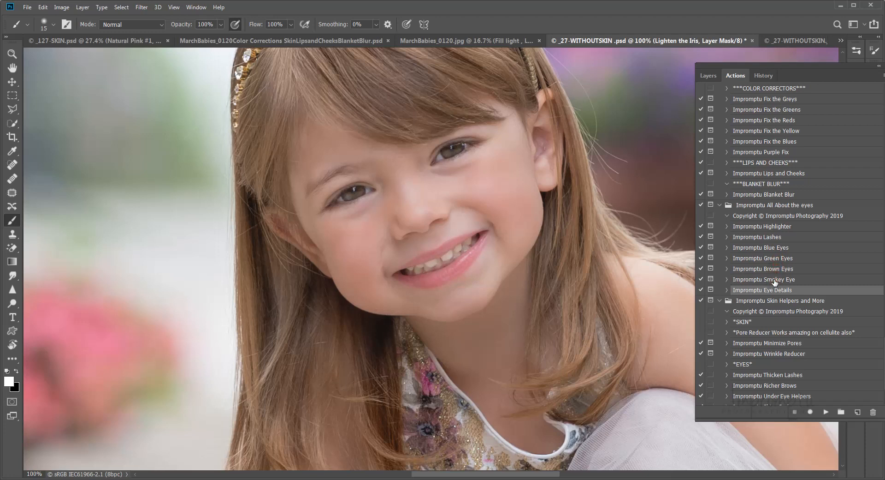
left_click(773, 265)
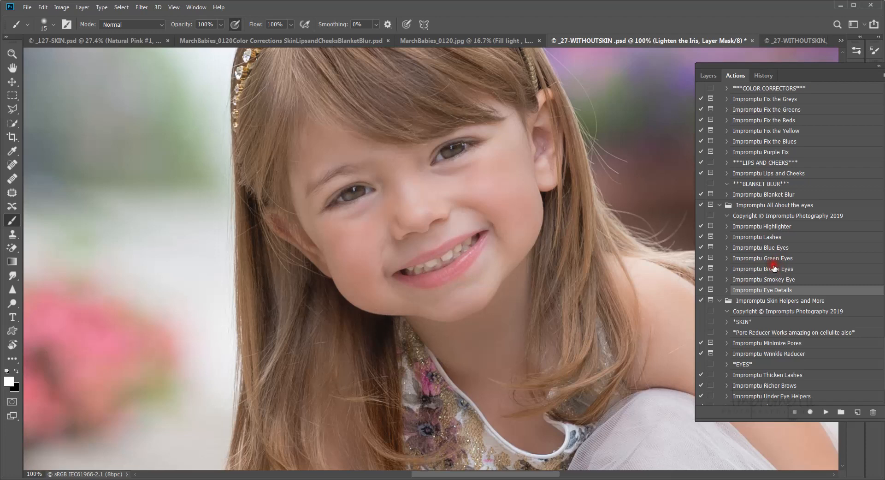
left_click(708, 75)
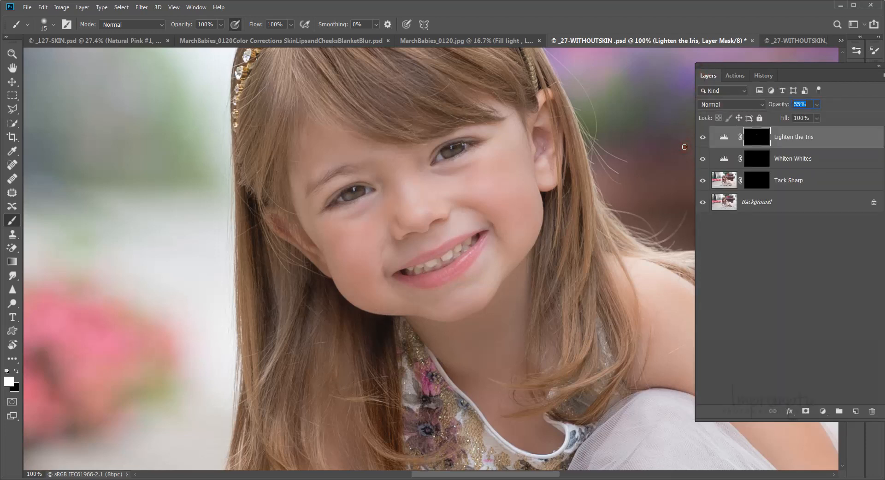
left_click(737, 75)
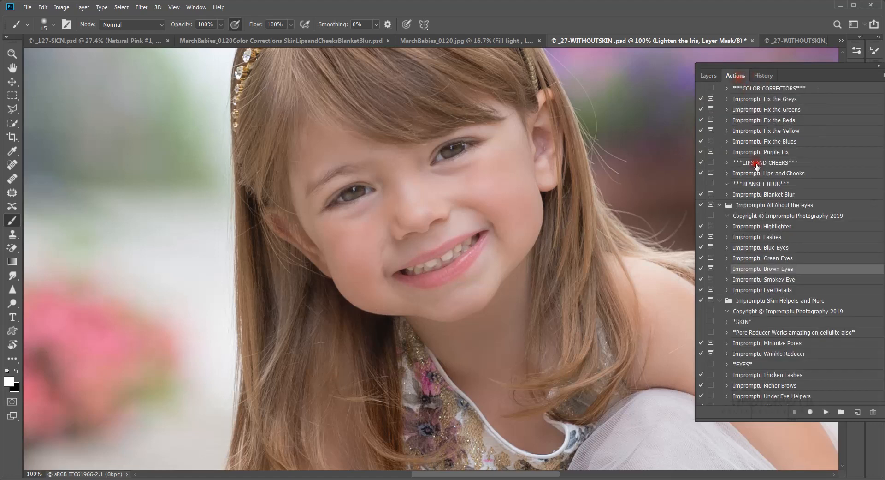
left_click(743, 269)
left_click(743, 237)
left_click(826, 411)
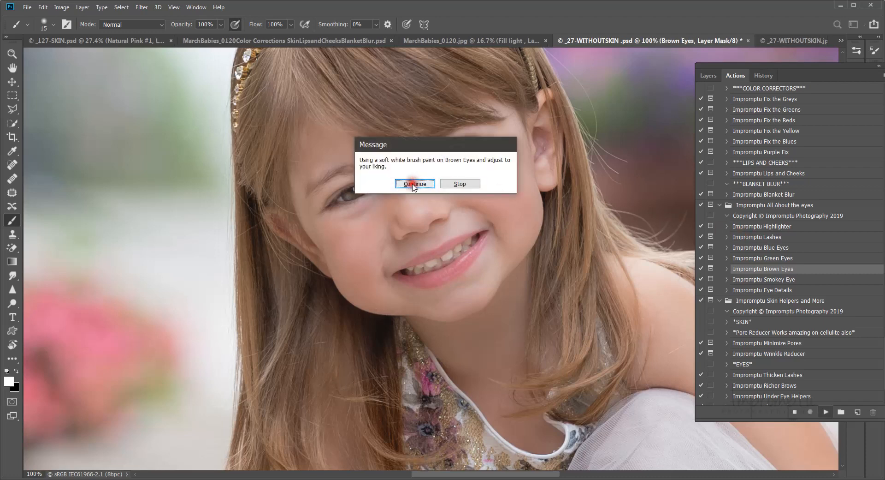
left_click(413, 182)
left_click(709, 75)
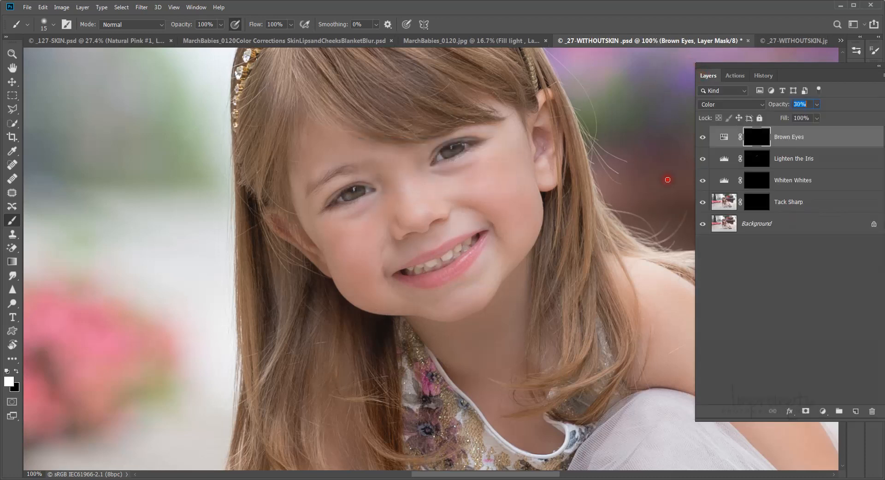
- Paint white on the Brown Eyes mask over both irises with a size 15 brush and compare the eyes with and without the layer
left_click(765, 145)
mouse_move(441, 155)
left_mouse_down()
mouse_move(462, 146)
mouse_move(448, 154)
left_mouse_up()
mouse_move(339, 211)
left_mouse_down()
mouse_move(351, 200)
mouse_move(344, 196)
mouse_move(362, 188)
left_mouse_up()
left_click(702, 138)
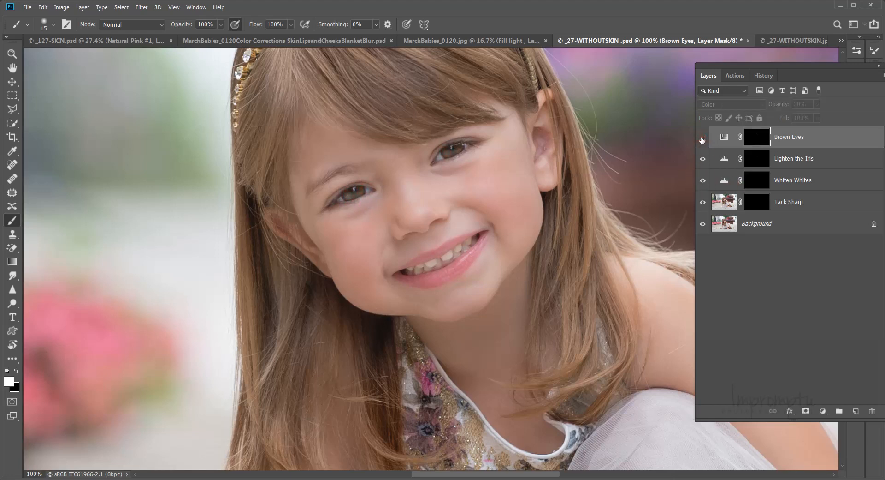
left_click(702, 138)
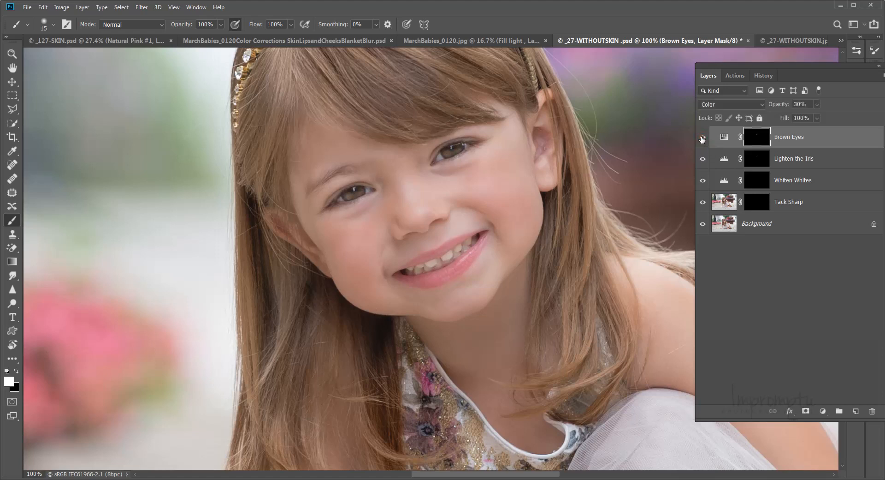
- Fit the whole portrait in view and compare it with and without all the eye layers
key("z")
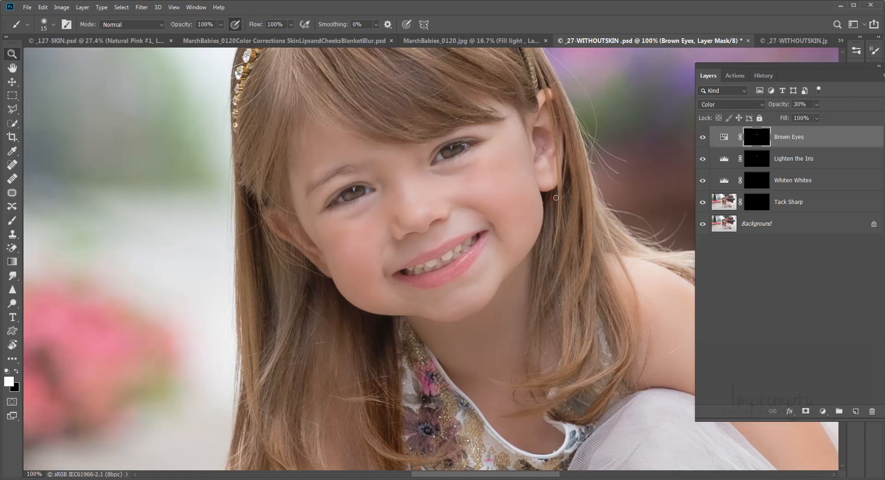
left_click(314, 23)
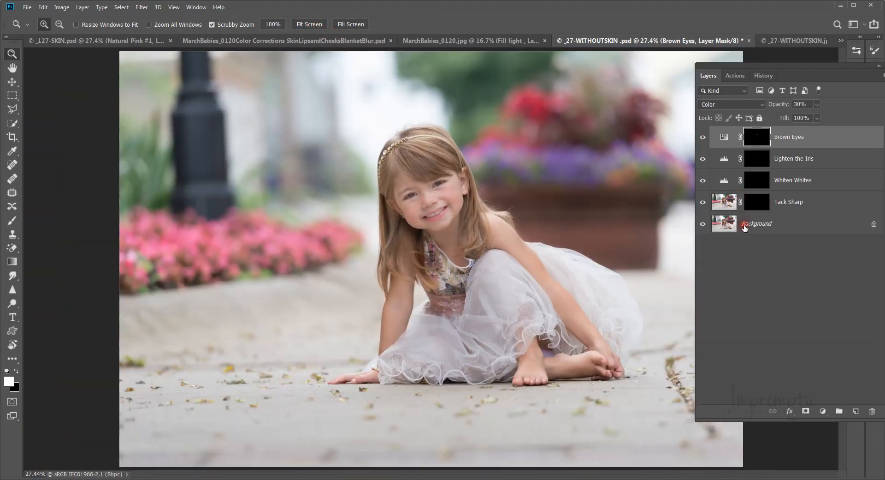
left_click(702, 225)
left_click(702, 225, "alt")
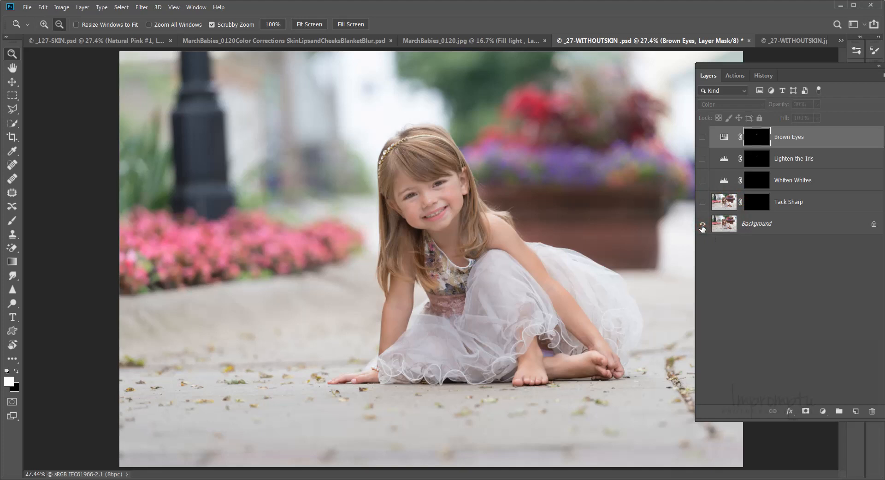
left_click(702, 226, "alt")
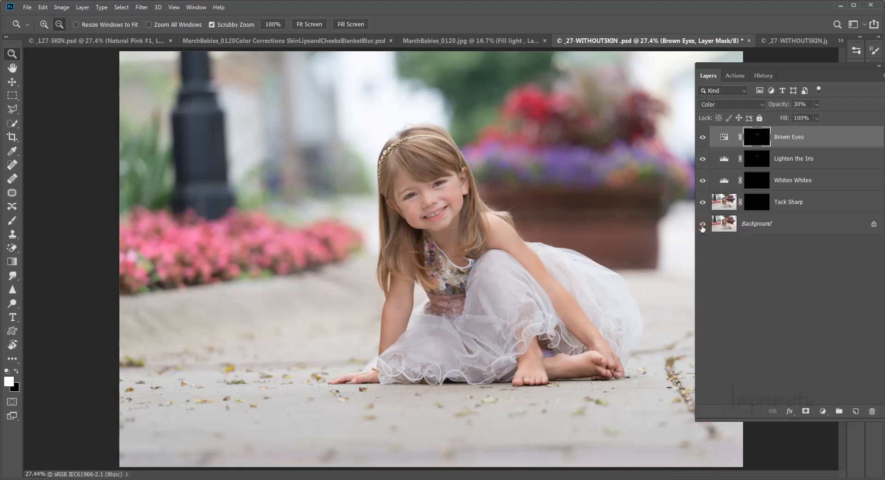
left_click(702, 226, "alt")
left_click(702, 226, "alt")
- Paint white on the Tack Sharp mask over the child's feet and both hands with a size 400 brush
left_click(759, 205)
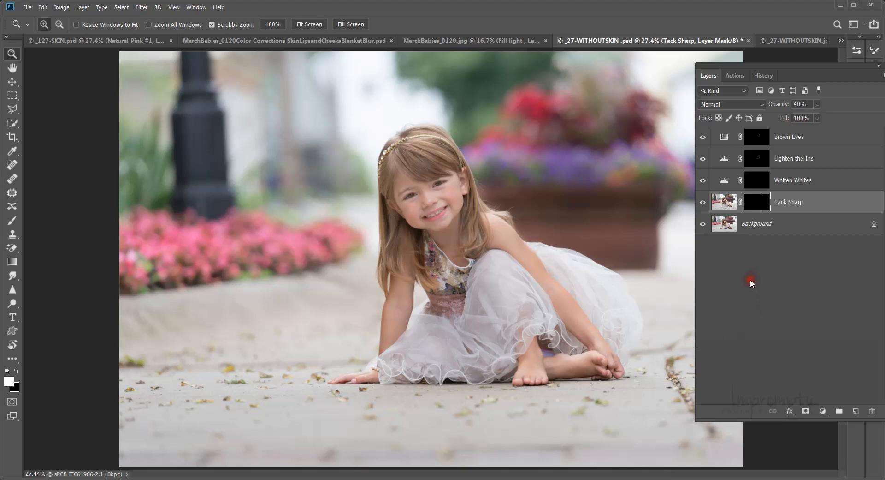
key("b")
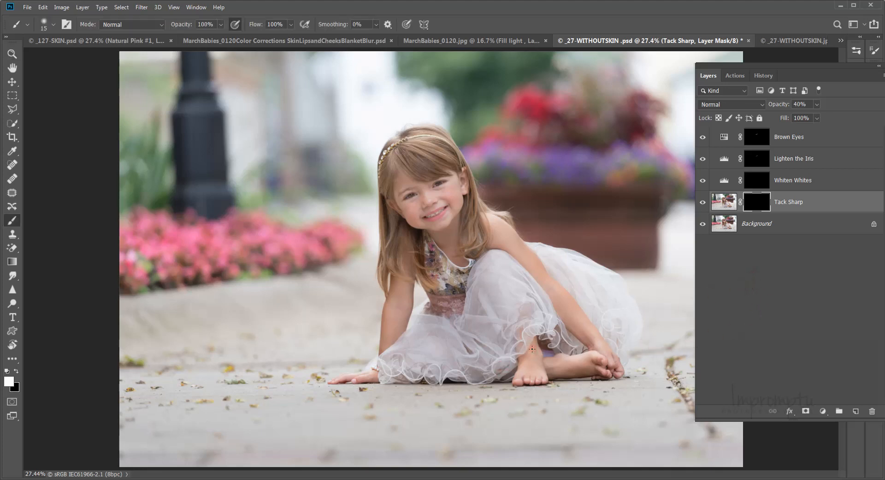
key("bracketright")
left_click(530, 349)
key("bracketright")
key("bracketright")
key("bracketright")
key("bracketright")
mouse_move(526, 350)
left_mouse_down()
mouse_move(500, 367)
mouse_move(514, 357)
mouse_move(509, 363)
mouse_move(557, 369)
mouse_move(530, 371)
mouse_move(612, 361)
left_mouse_up()
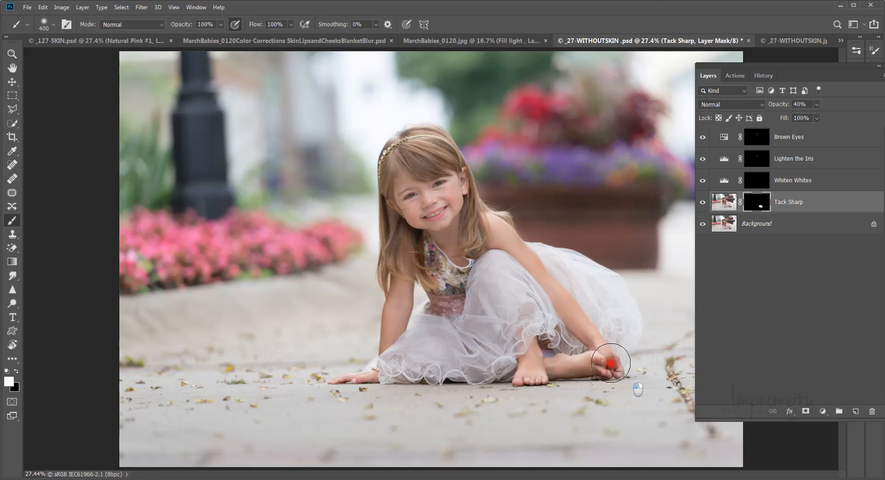
mouse_move(394, 369)
left_mouse_down()
mouse_move(355, 375)
mouse_move(371, 370)
left_mouse_up()
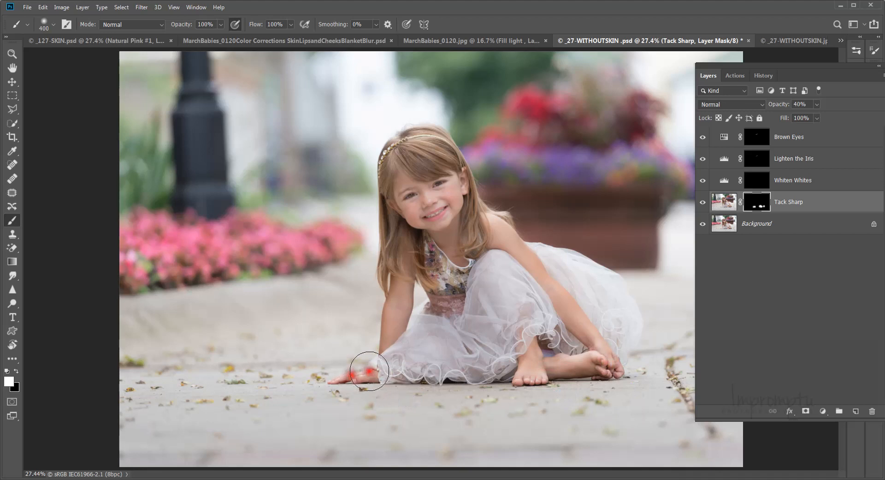
- Paint white on the Tack Sharp mask over the floral bodice of the dress with a size 250 brush
key("bracketleft")
key("bracketleft")
mouse_move(430, 268)
left_mouse_down()
mouse_move(429, 260)
mouse_move(450, 272)
mouse_move(461, 291)
mouse_move(454, 305)
mouse_move(442, 302)
mouse_move(438, 296)
mouse_move(648, 306)
left_mouse_up()
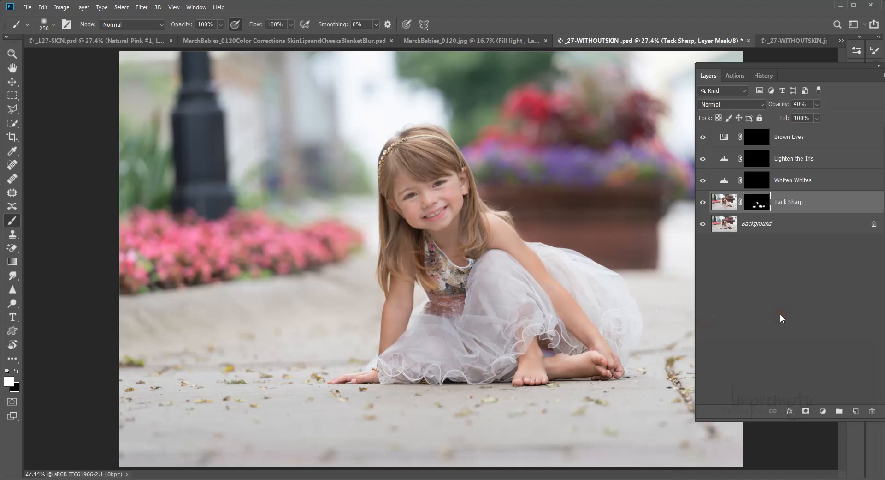
- Flatten the eye and sharpening layers into the Background layer
left_click(755, 225)
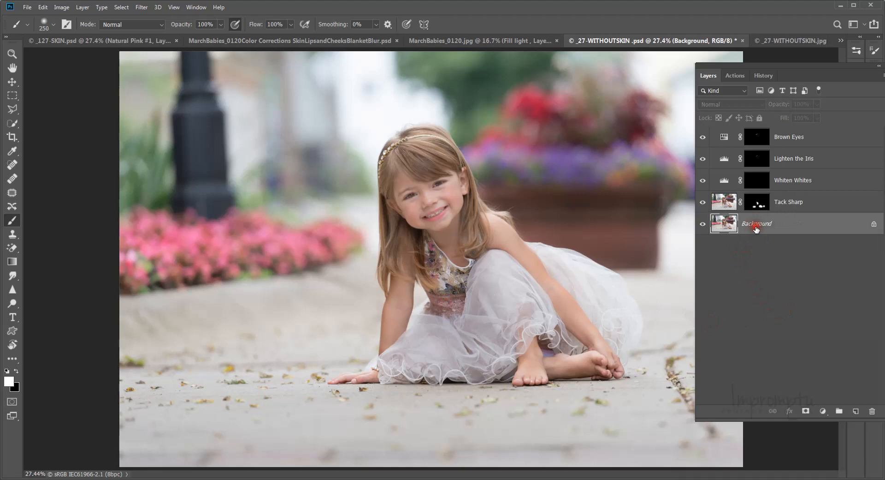
right_click(756, 226)
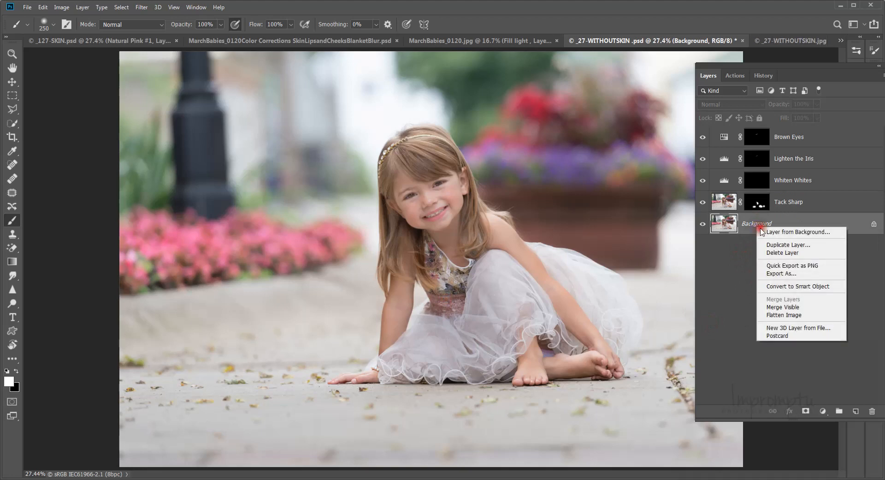
left_click(791, 313)
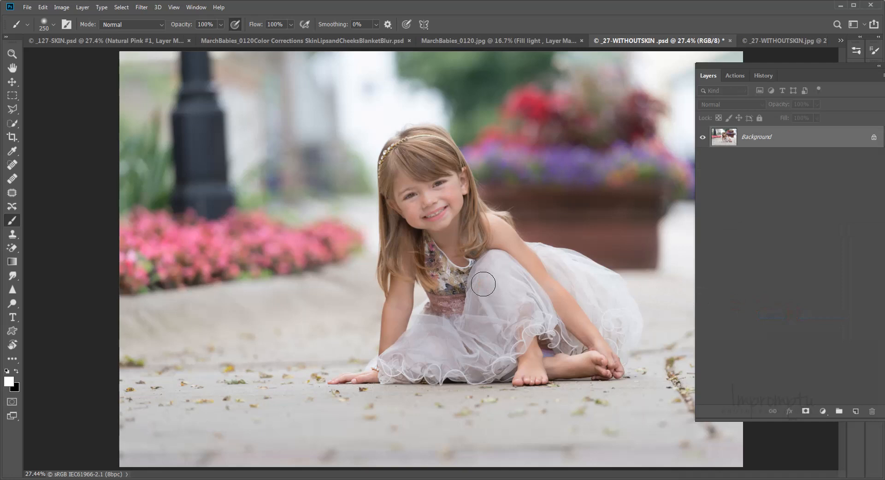
left_click_drag(496, 278, 542, 278)
left_click_drag(542, 278, 556, 276)
- Review the newborn edits in MarchBabies_0120.jpg, the MarchBabies color corrections file and _127-SKIN.psd, and return to _27-WITHOUTSKIN.psd
left_click(518, 45)
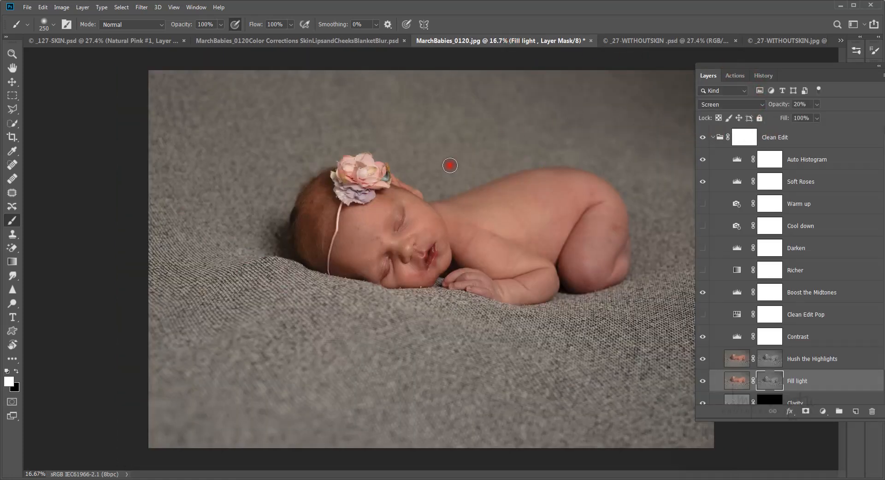
left_click(339, 39)
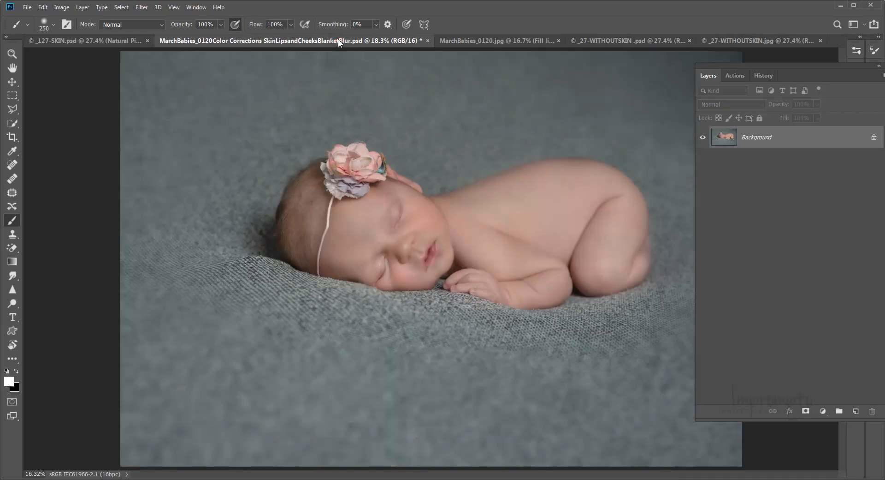
left_click(243, 43)
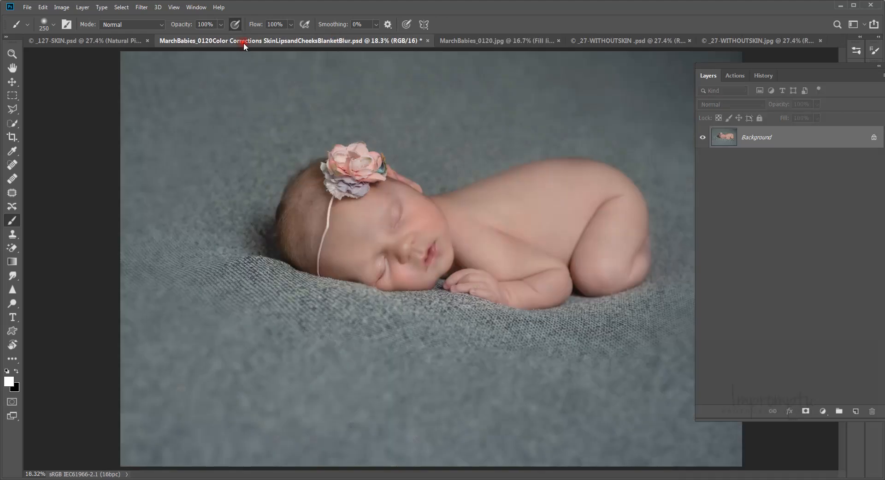
left_click(120, 42)
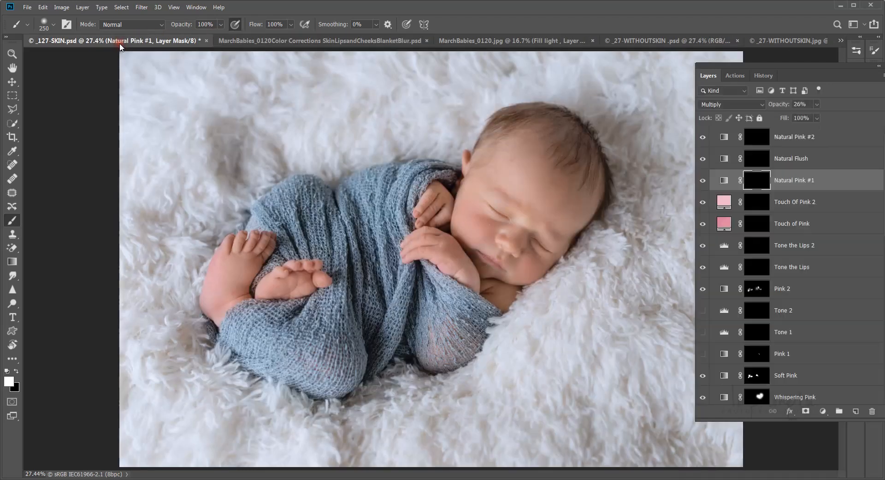
left_click(504, 39)
left_click(636, 40)
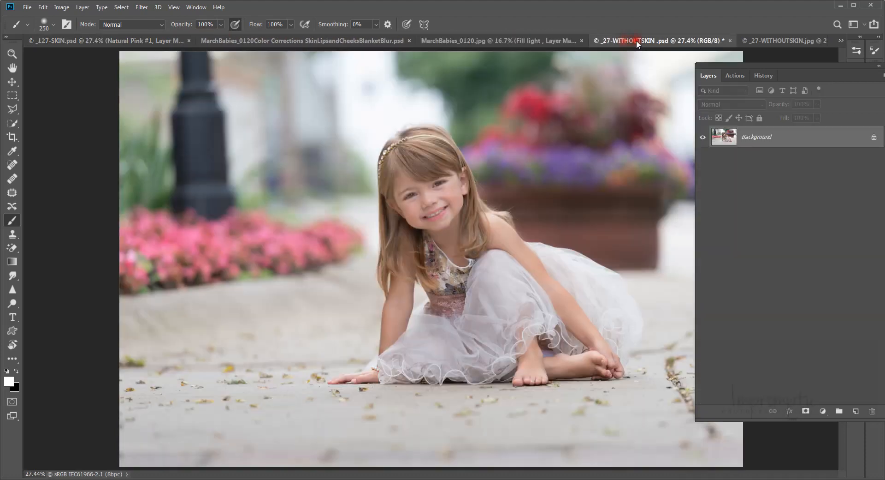